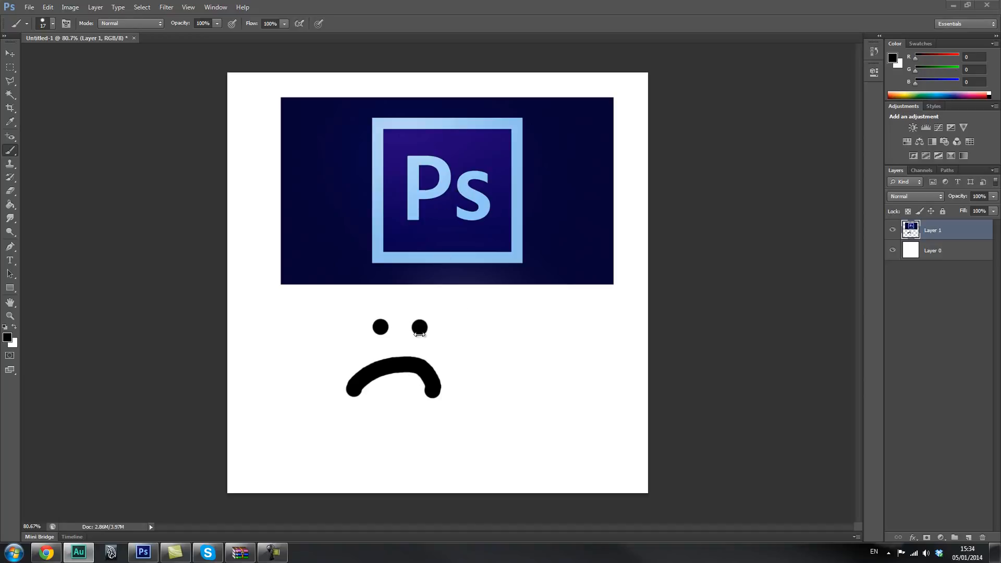
- Paint an arrow and a small smiley face beside the sad face on Layer 1
click(415, 330)
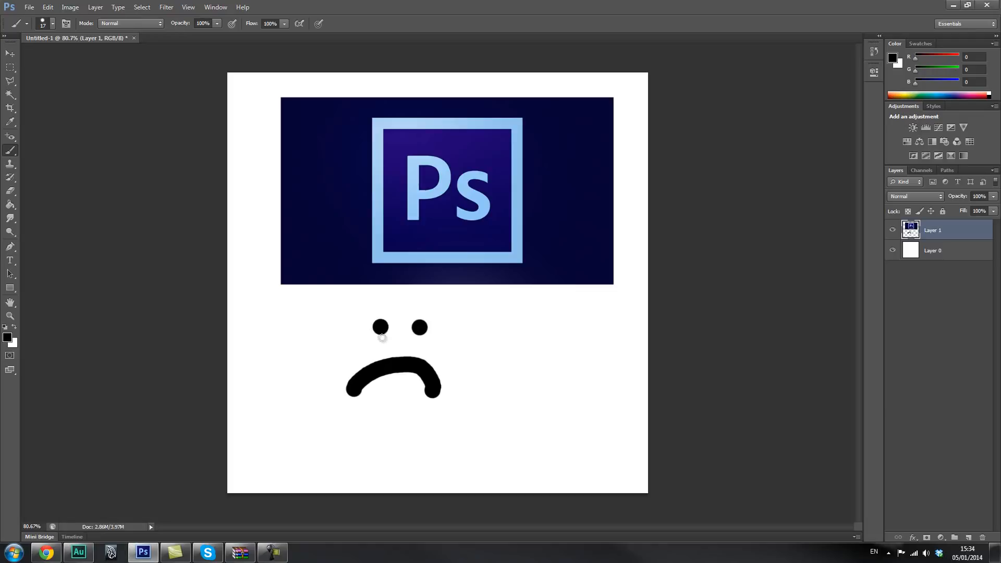
mouse_move(463, 355)
mouse_down()
mouse_move(491, 348)
mouse_move(486, 368)
mouse_move(563, 342)
mouse_move(533, 343)
mouse_move(556, 333)
mouse_up()
click(525, 326)
click(538, 325)
key(ctrl+z)
key(ctrl+z)
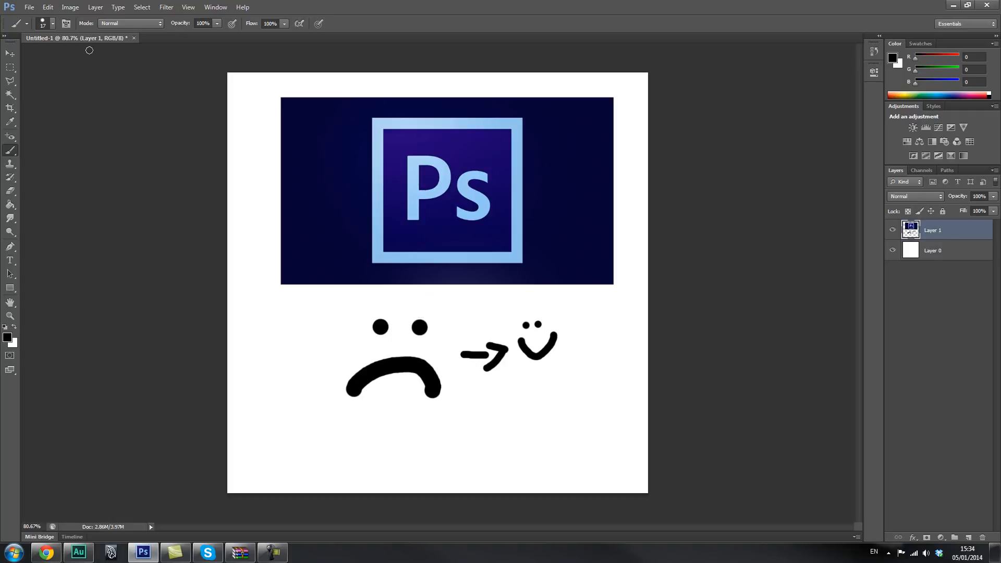
- Close the Untitled-1 document without saving its changes
click(133, 38)
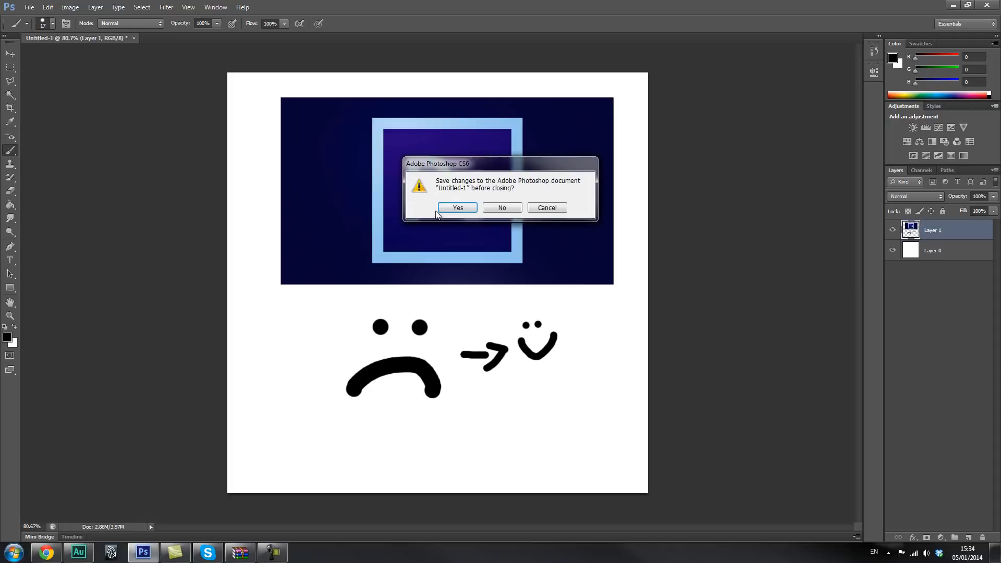
click(502, 207)
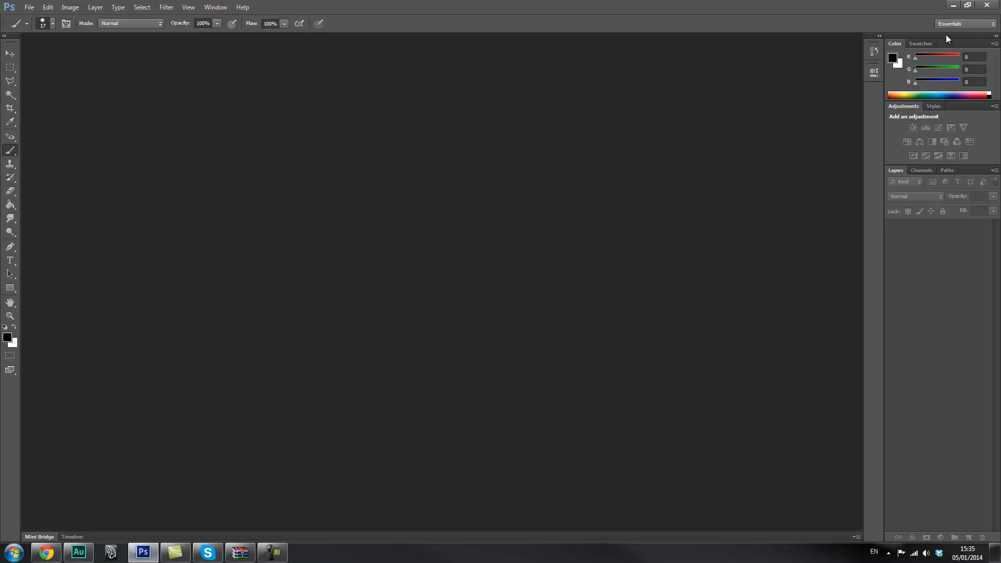
- Choose the Essentials workspace and reset it to its default layout
click(987, 25)
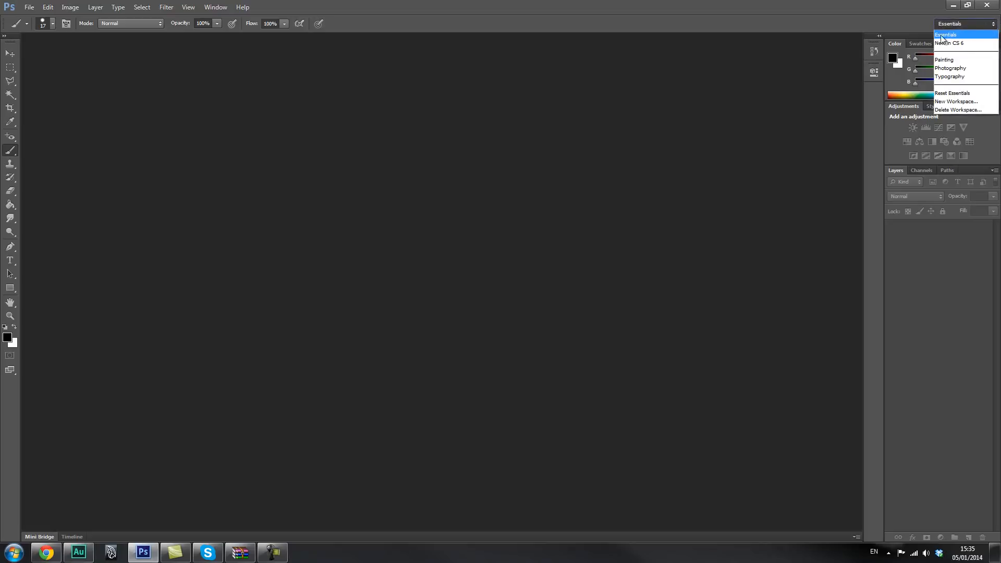
click(962, 35)
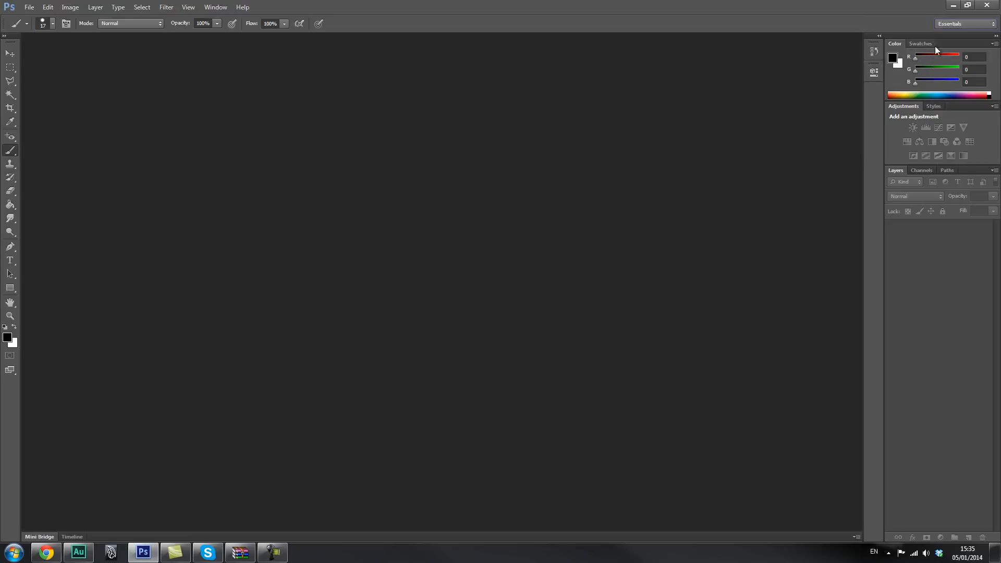
click(984, 24)
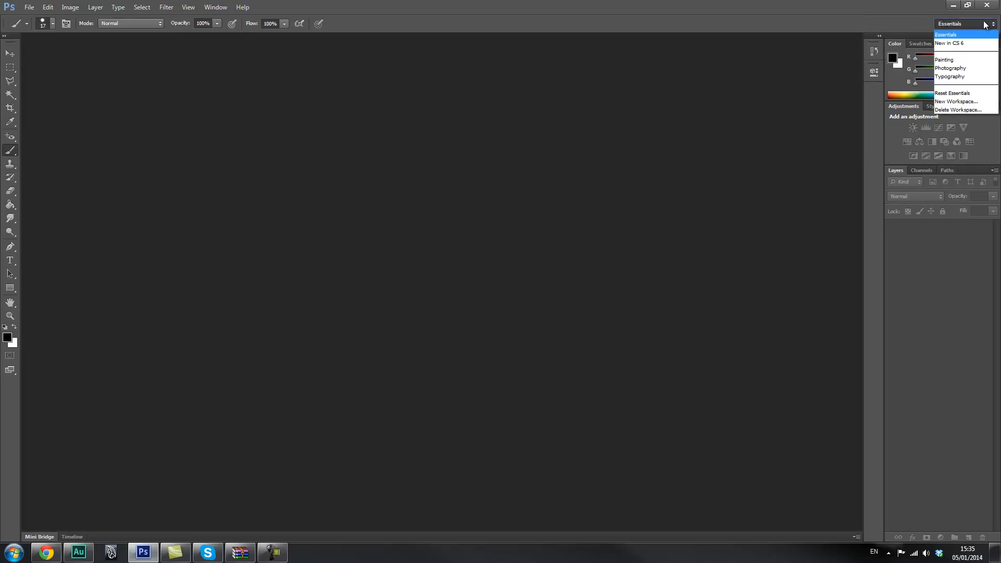
click(983, 95)
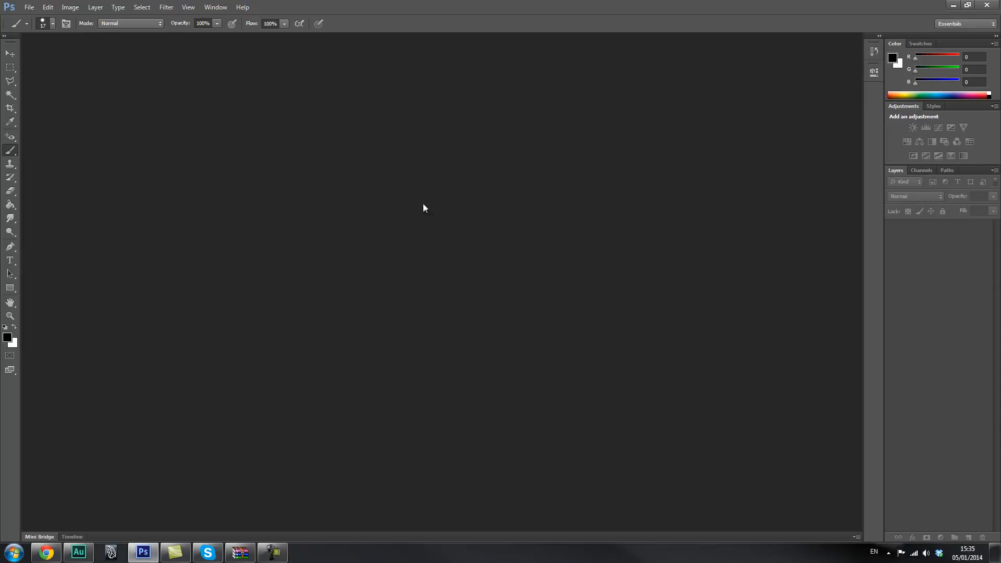
- Start a new document with the International Paper preset and the A4 size
click(29, 7)
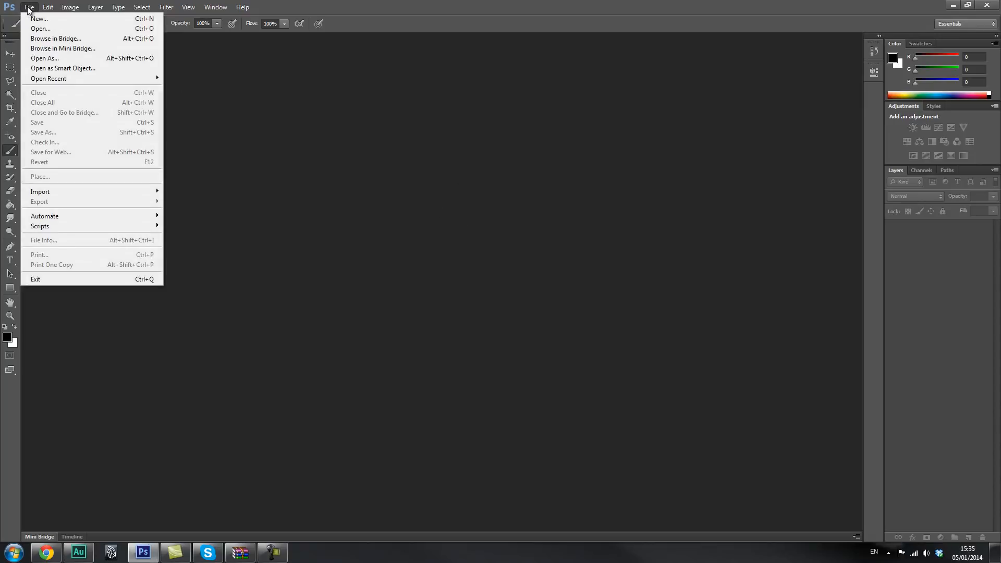
click(154, 18)
drag(488, 161, 494, 181)
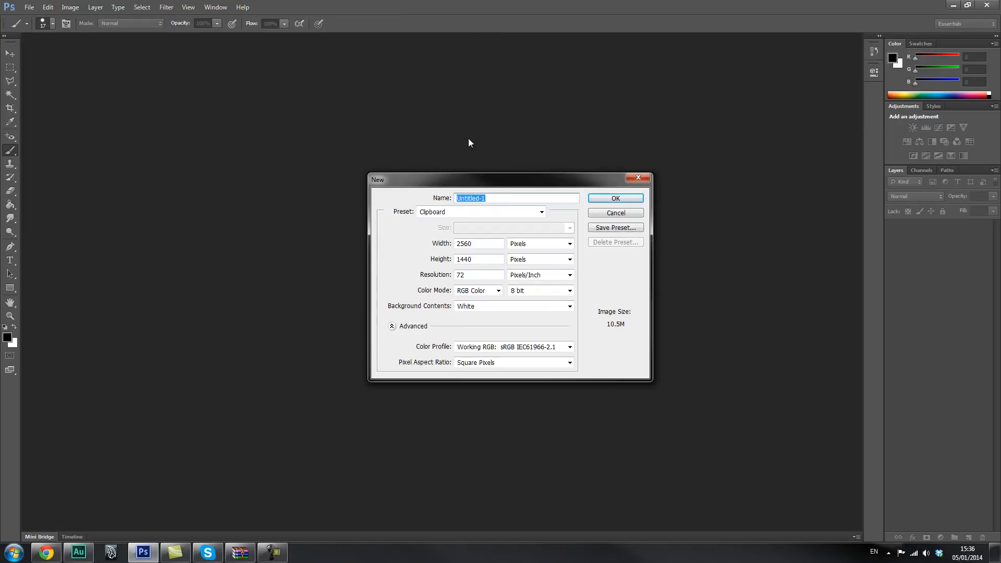
drag(523, 188, 534, 193)
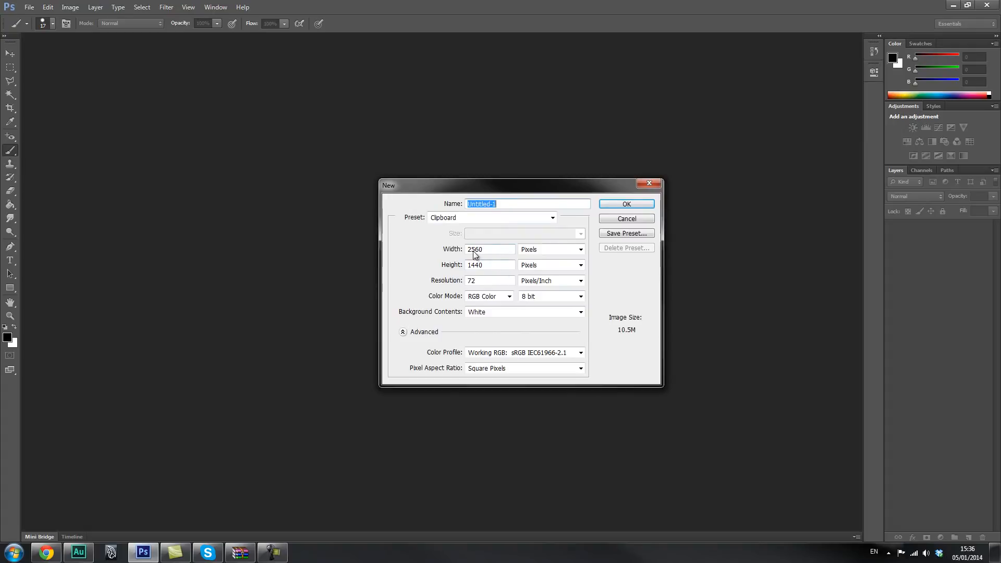
click(496, 218)
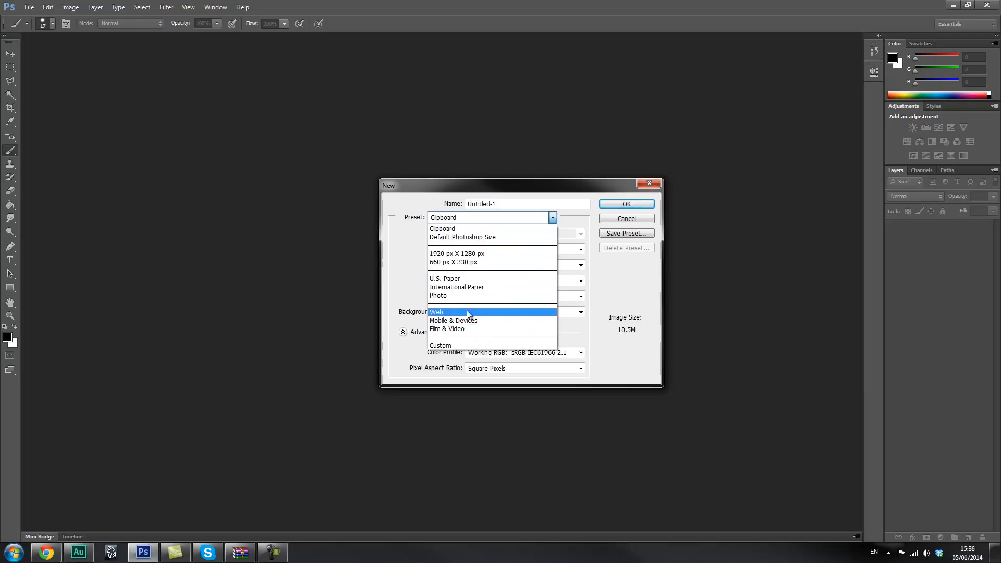
click(499, 288)
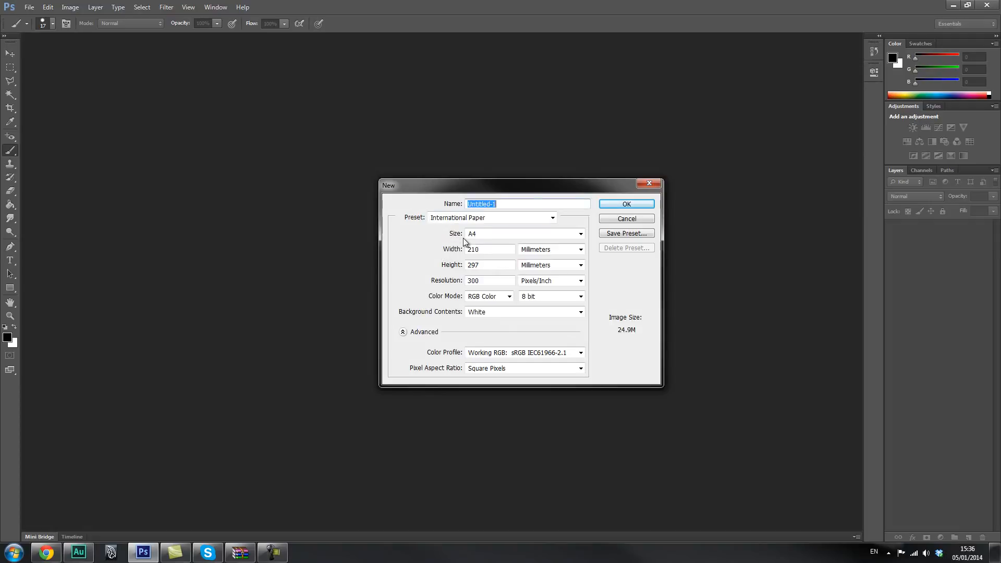
click(581, 231)
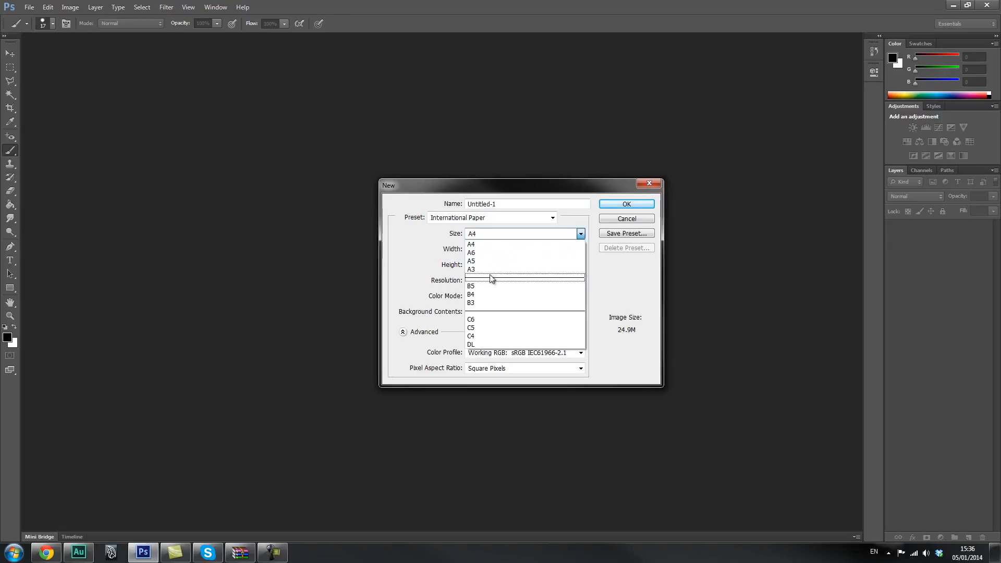
click(485, 245)
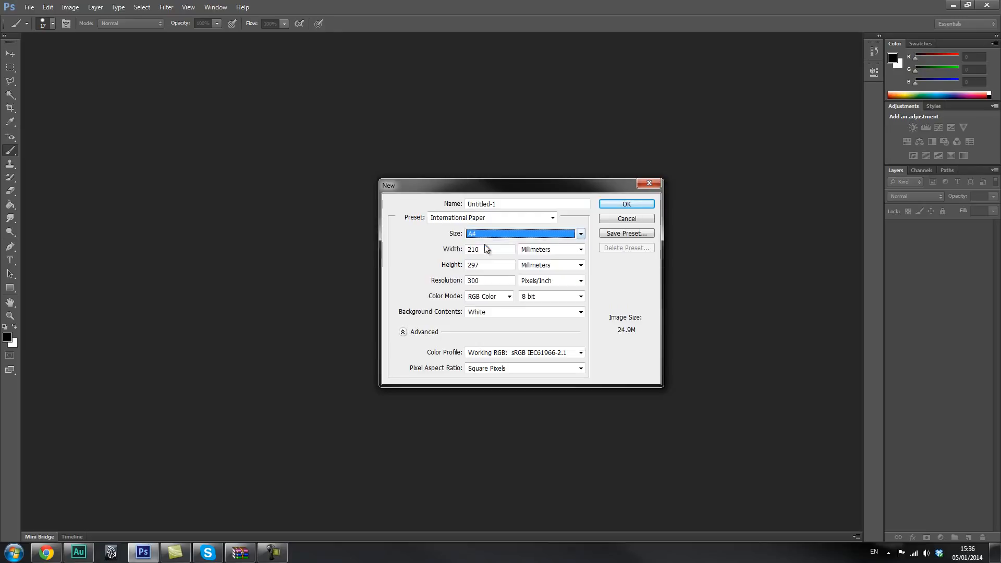
- Set the new document's dimension units to pixels and keep its resolution unit at Pixels/Inch
click(565, 248)
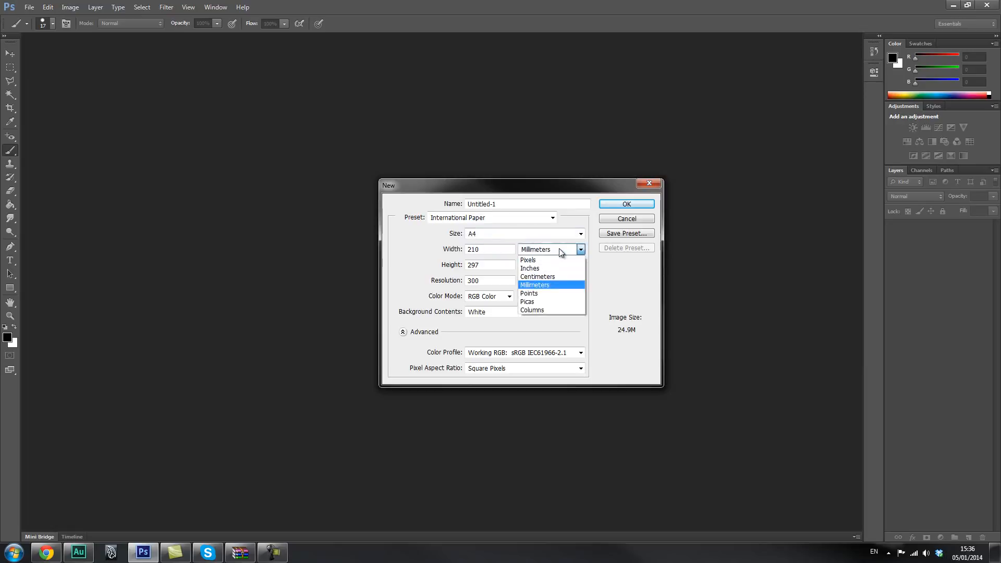
click(536, 262)
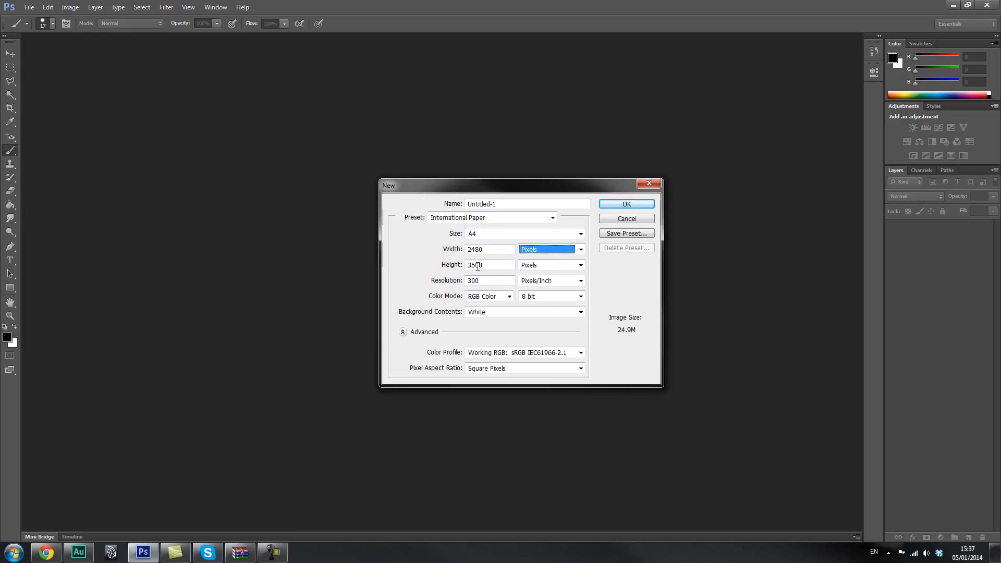
double_click(490, 281)
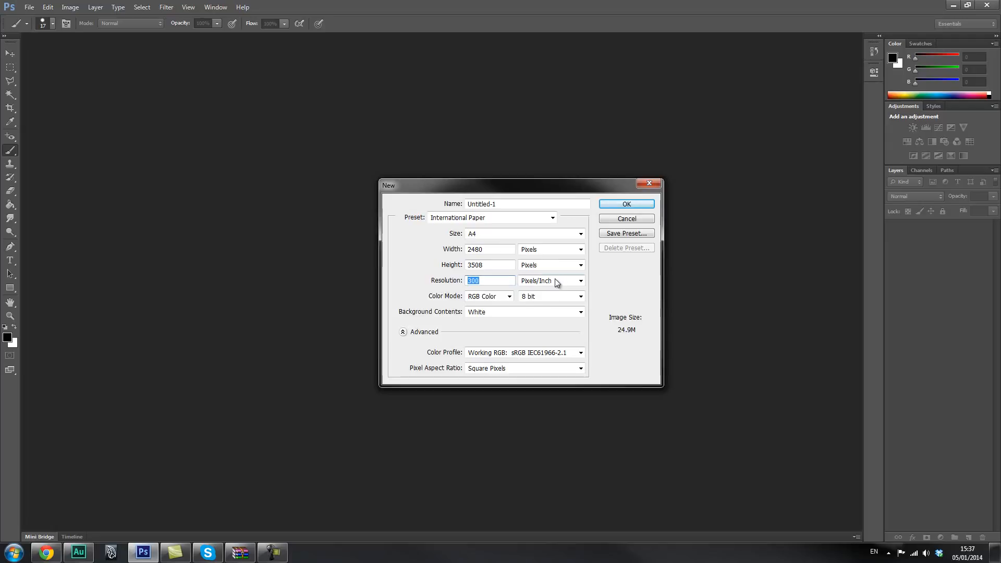
click(548, 283)
click(545, 292)
- Keep the resolution at 300 and create the new A4 document
drag(486, 282, 411, 287)
click(484, 283)
double_click(483, 278)
click(484, 279)
drag(485, 283, 424, 286)
drag(487, 280, 414, 281)
click(496, 282)
drag(576, 187, 589, 183)
click(640, 202)
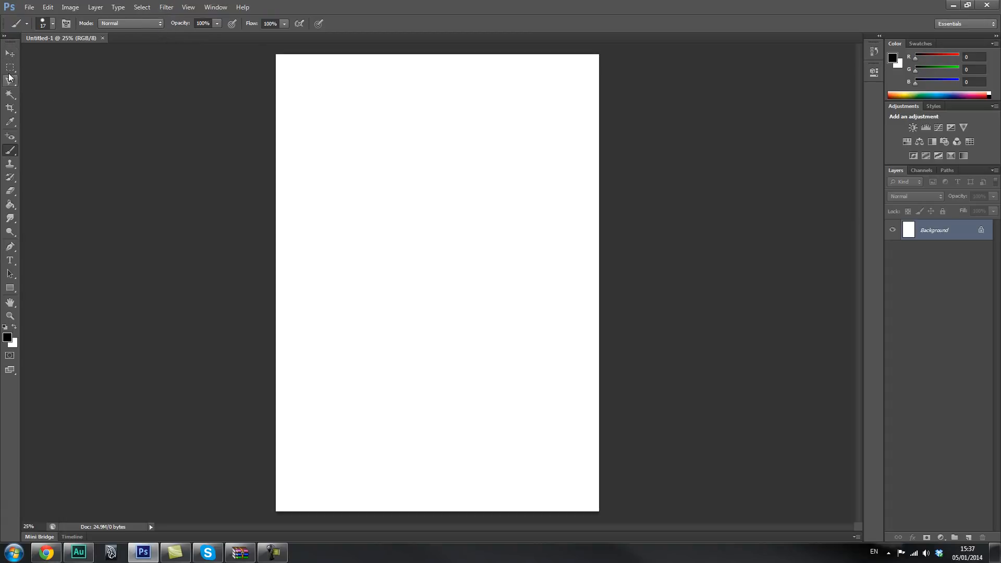
- Expand the toolbox to two columns and collapse it back to a single column
click(4, 37)
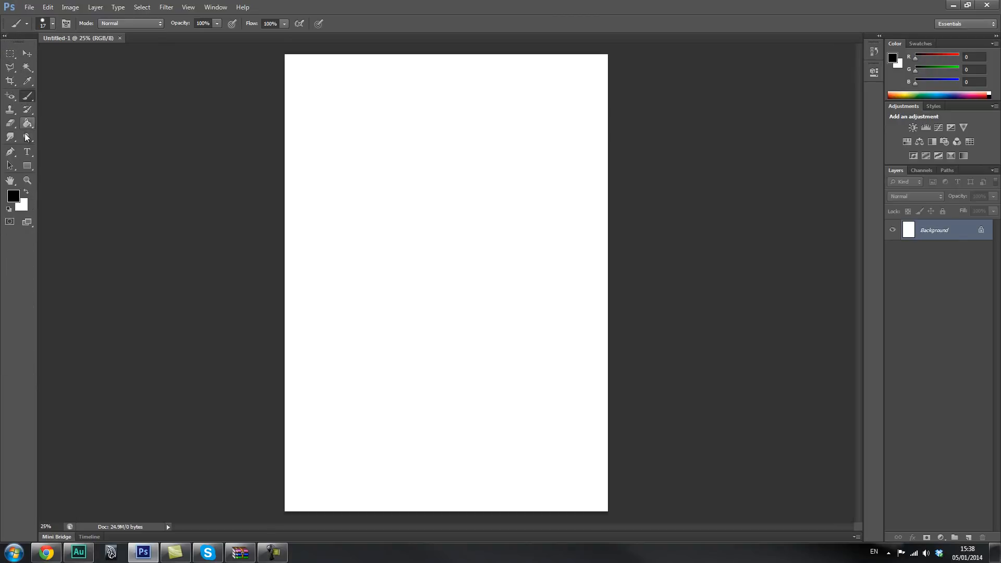
click(4, 36)
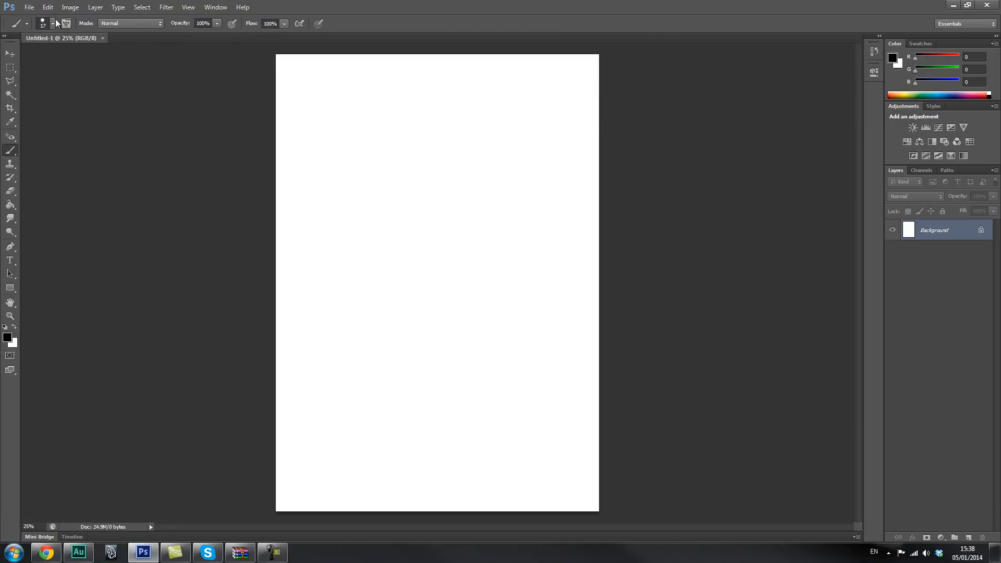
click(29, 7)
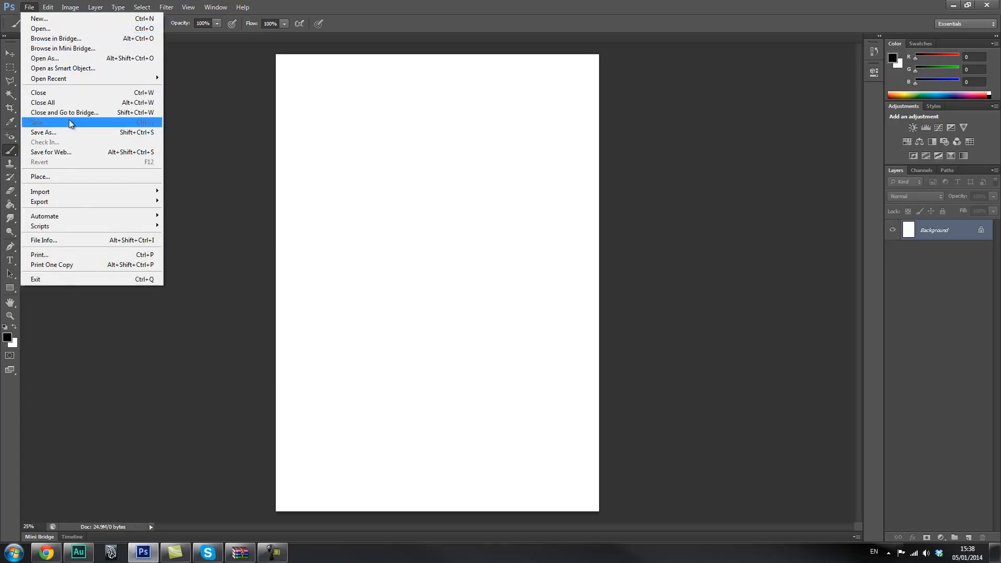
mouse_move(48, 8)
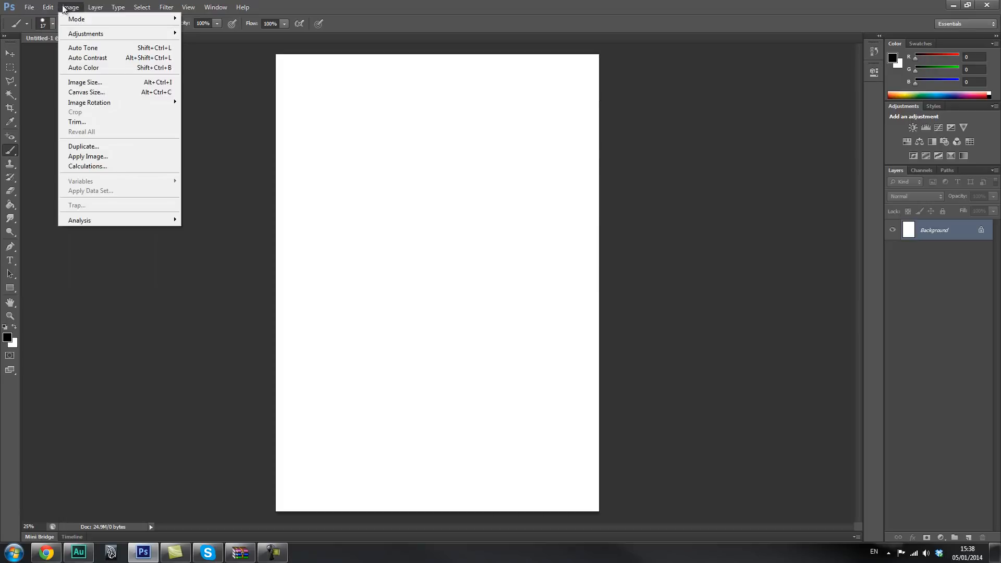
mouse_move(95, 7)
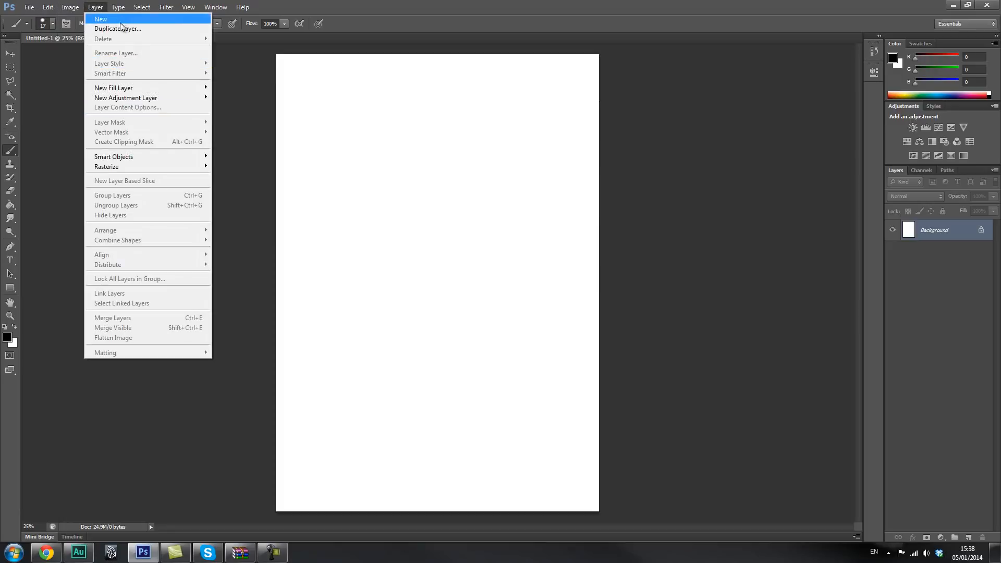
click(351, 11)
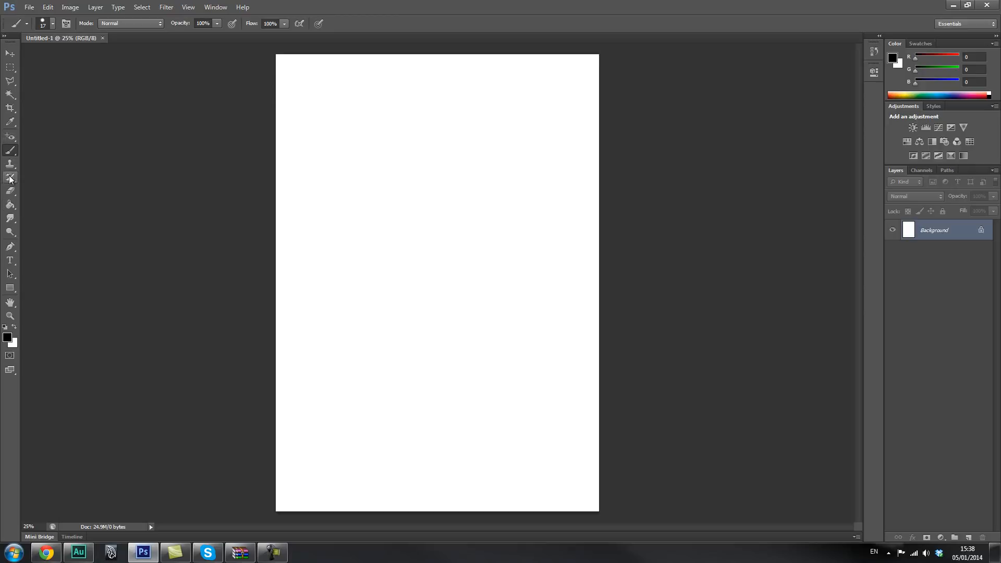
- Compare the options of the Move tool and the Brush tool, including the brush presets
click(10, 55)
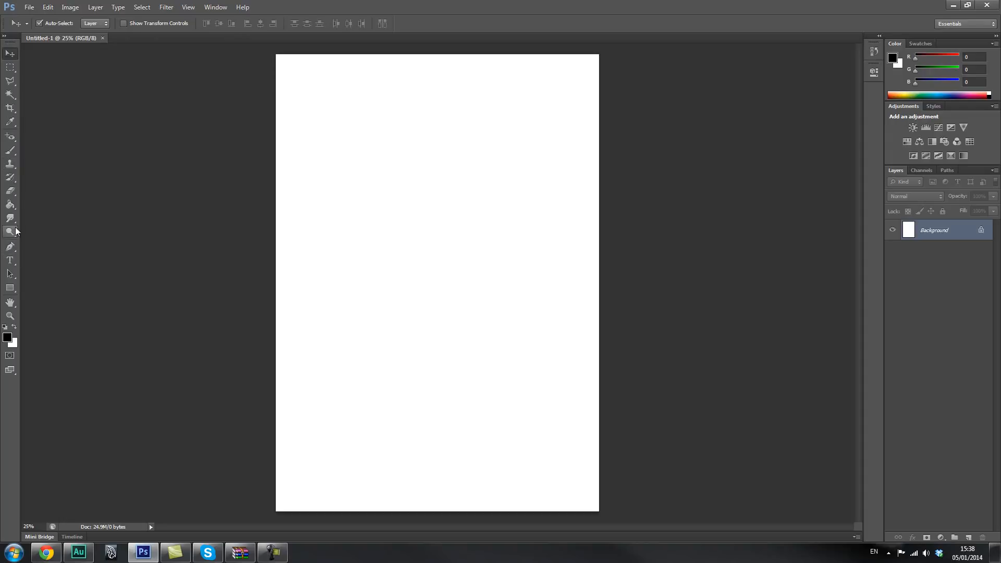
click(11, 153)
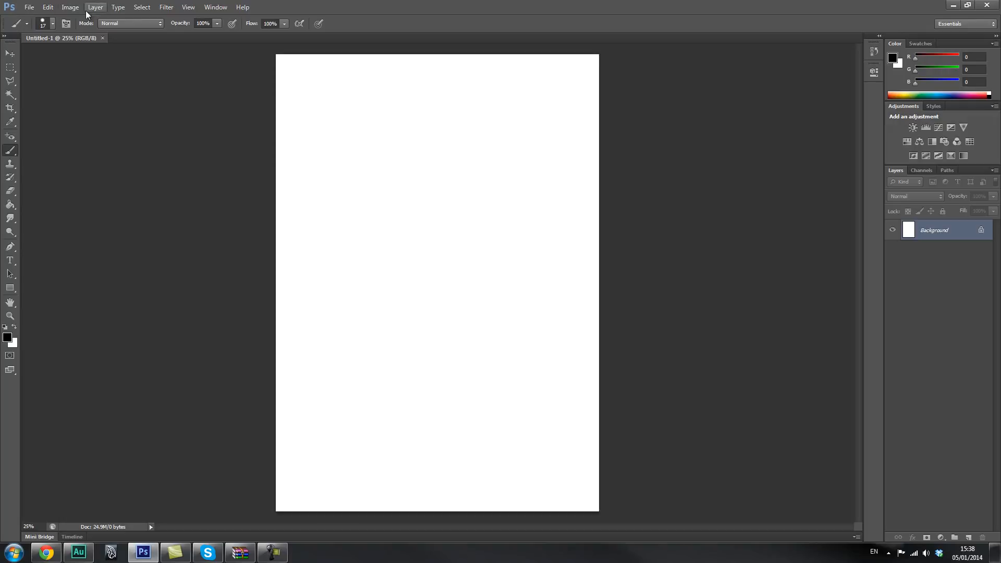
click(52, 24)
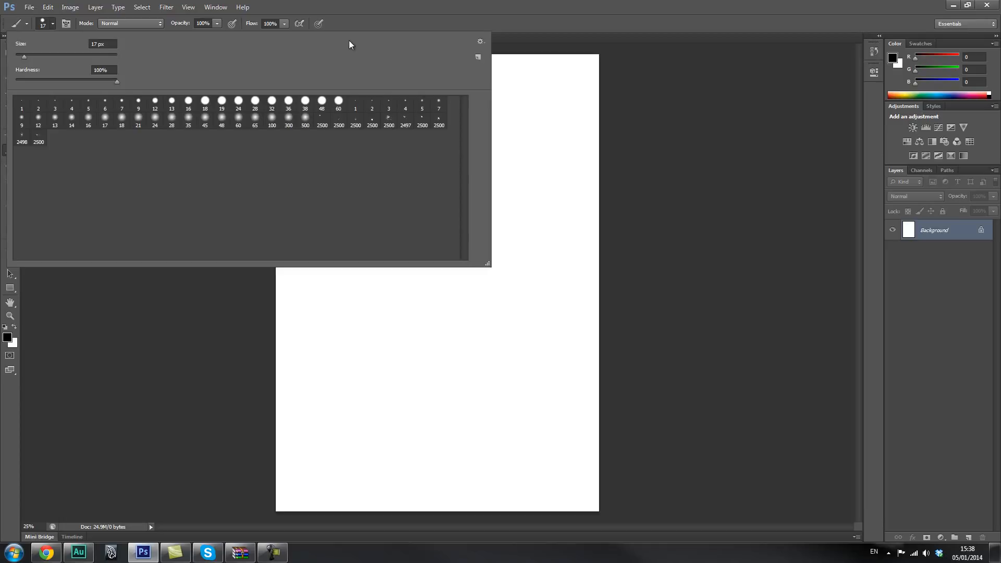
click(357, 23)
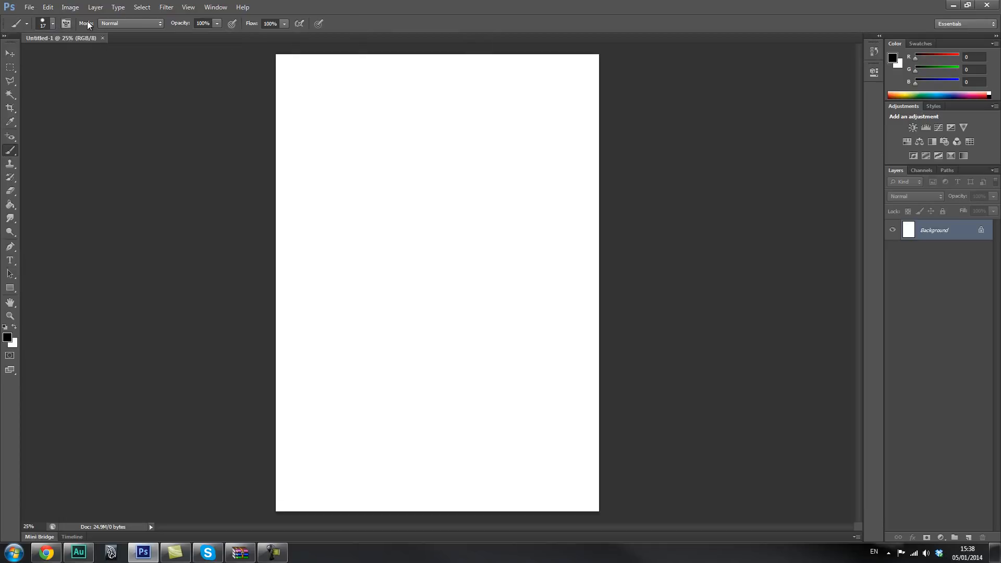
- Try to move the locked Background layer with the Move tool and dismiss the message
click(10, 53)
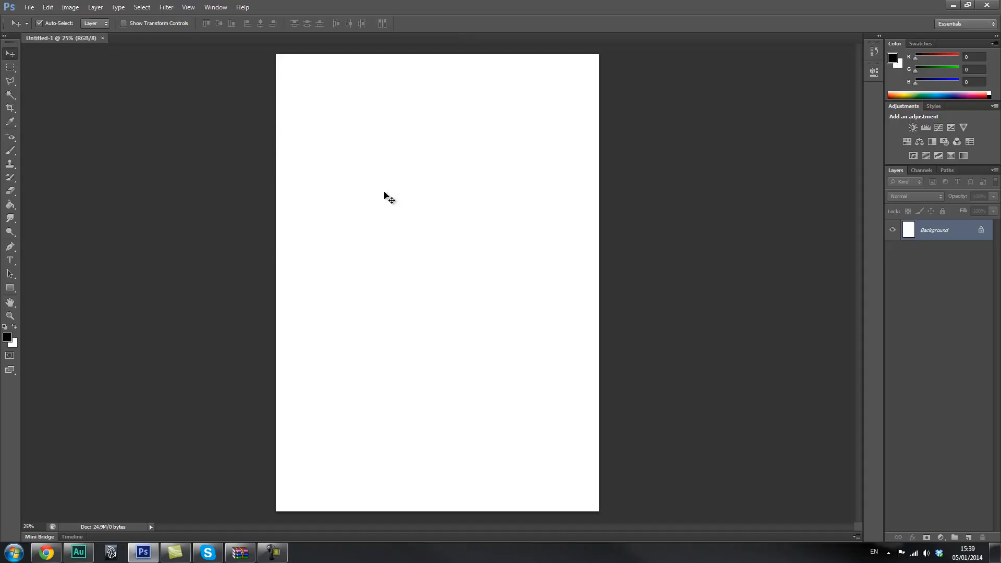
drag(389, 189, 419, 194)
click(495, 212)
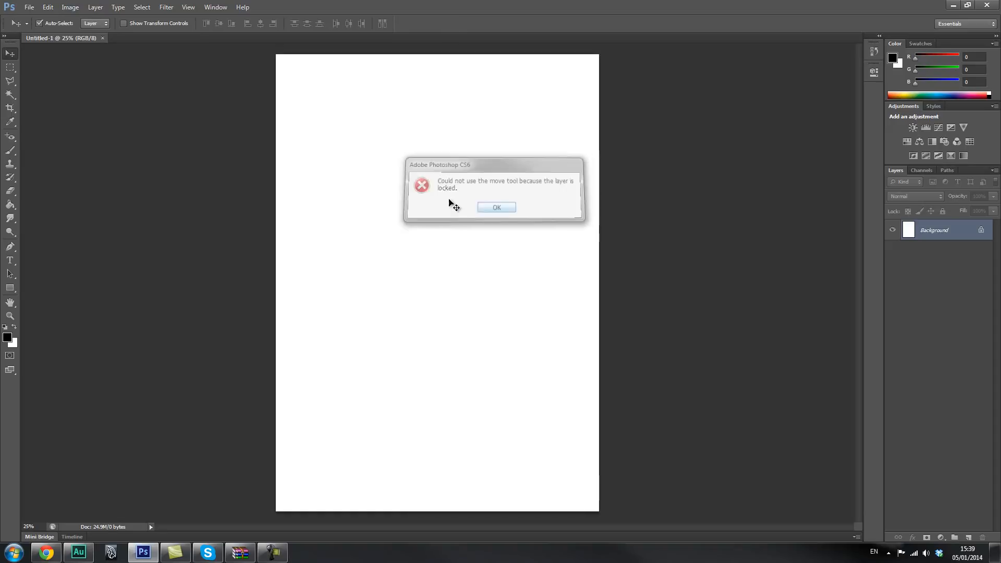
- Look through the marquee tool variants and activate the Rectangular Marquee Tool
click(10, 69)
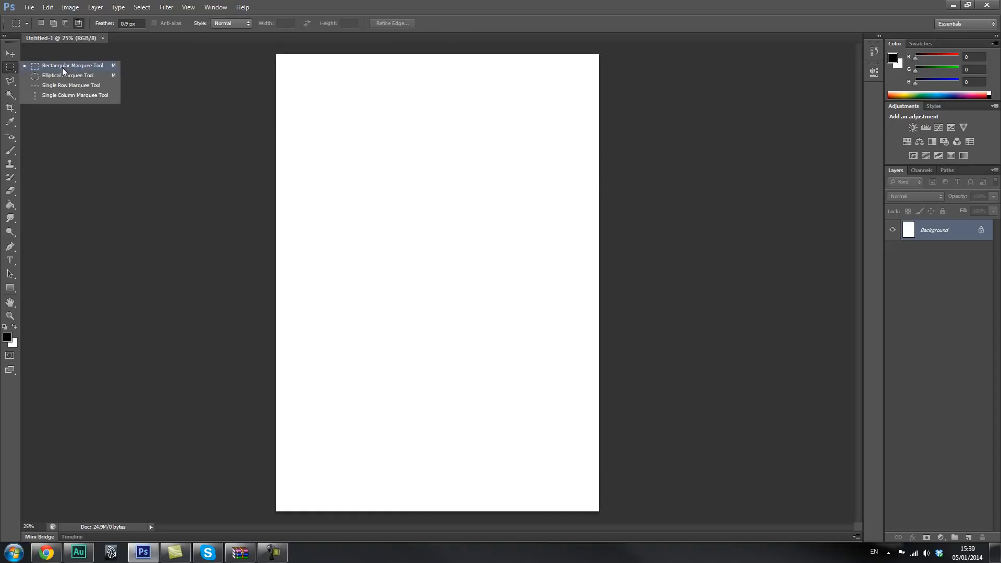
click(9, 71)
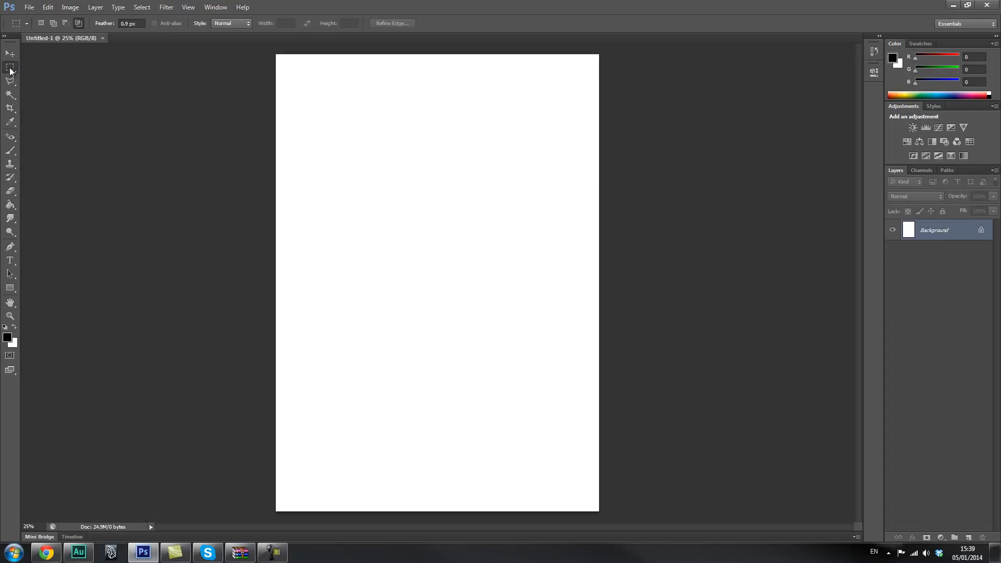
click(10, 70)
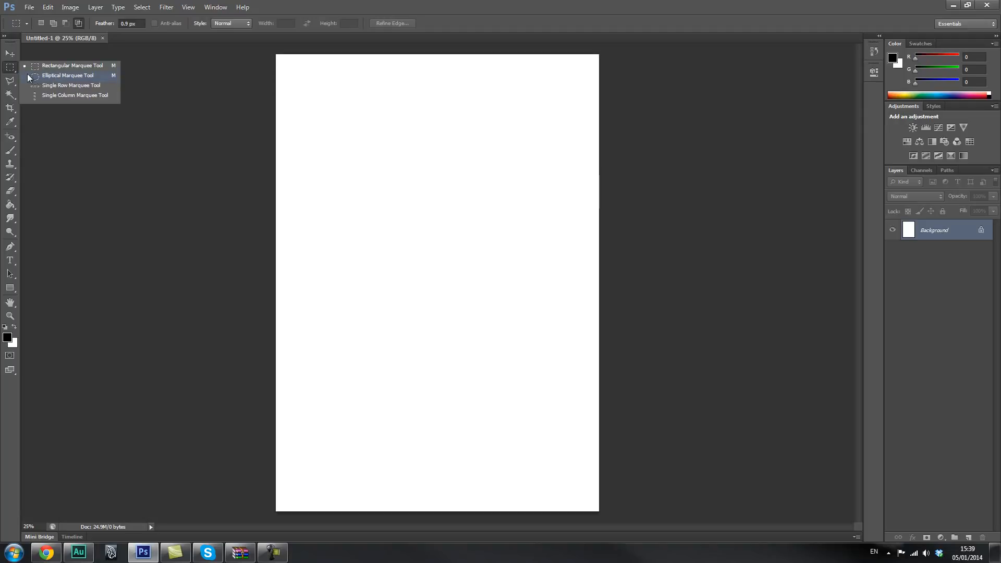
click(56, 66)
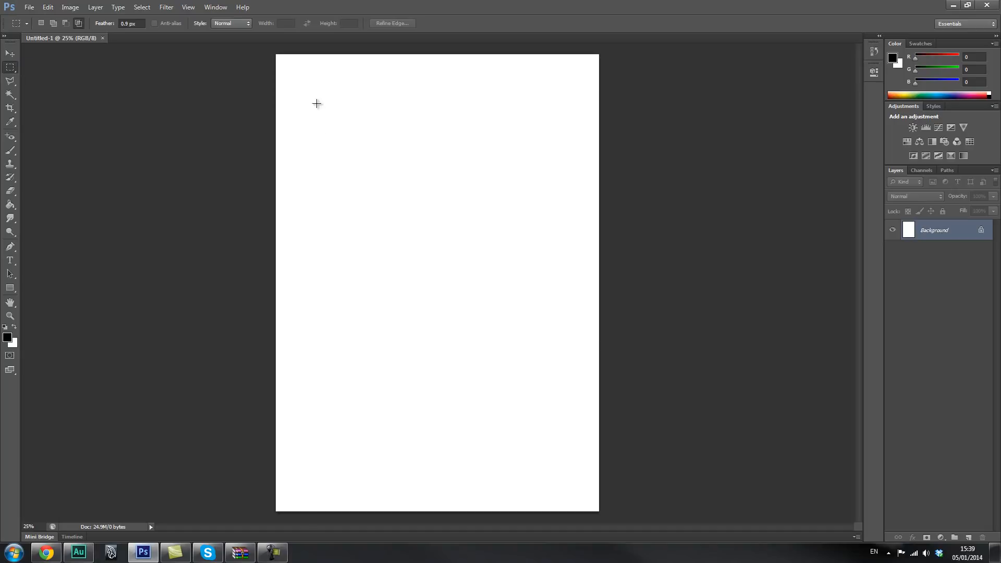
- Marquee a wide rectangular area near the top of the page, compare the Gradient and Paint Bucket tools, and activate the Paint Bucket Tool
drag(305, 84, 580, 204)
click(9, 206)
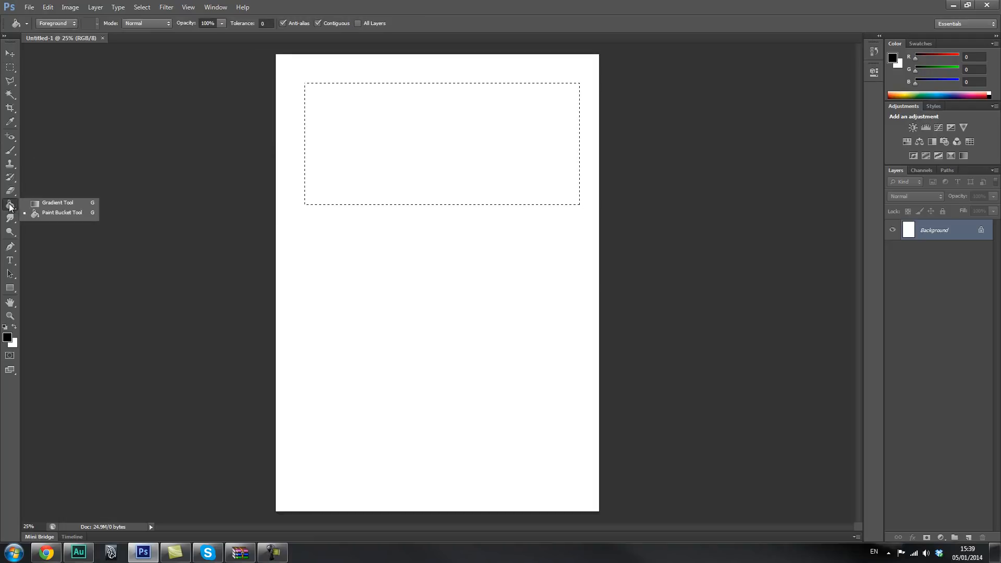
click(39, 204)
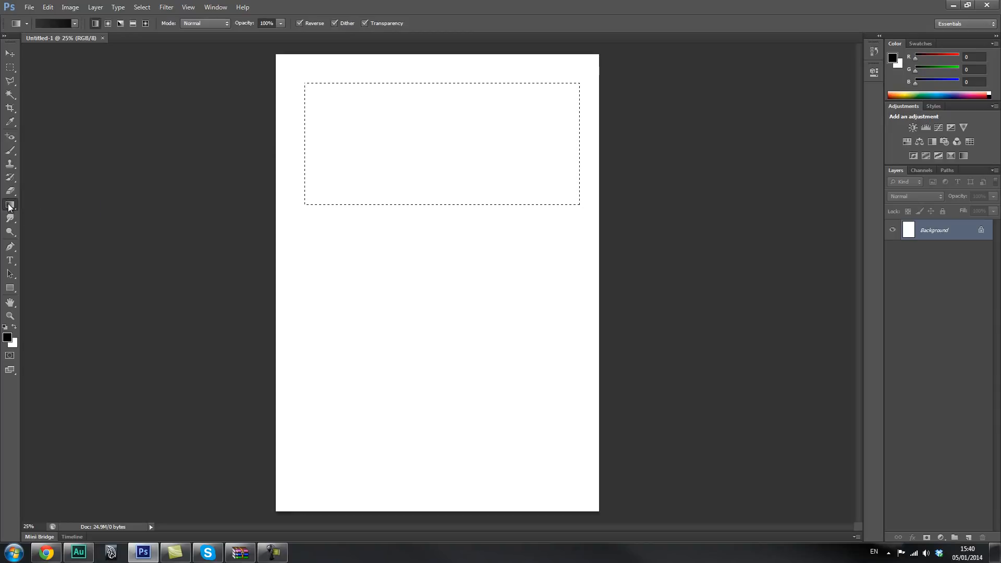
click(9, 206)
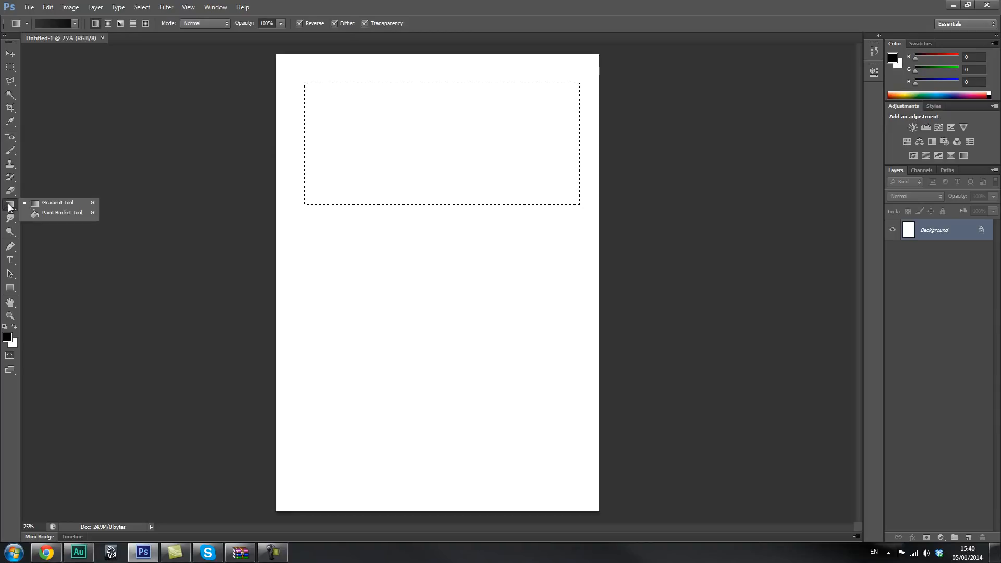
click(60, 214)
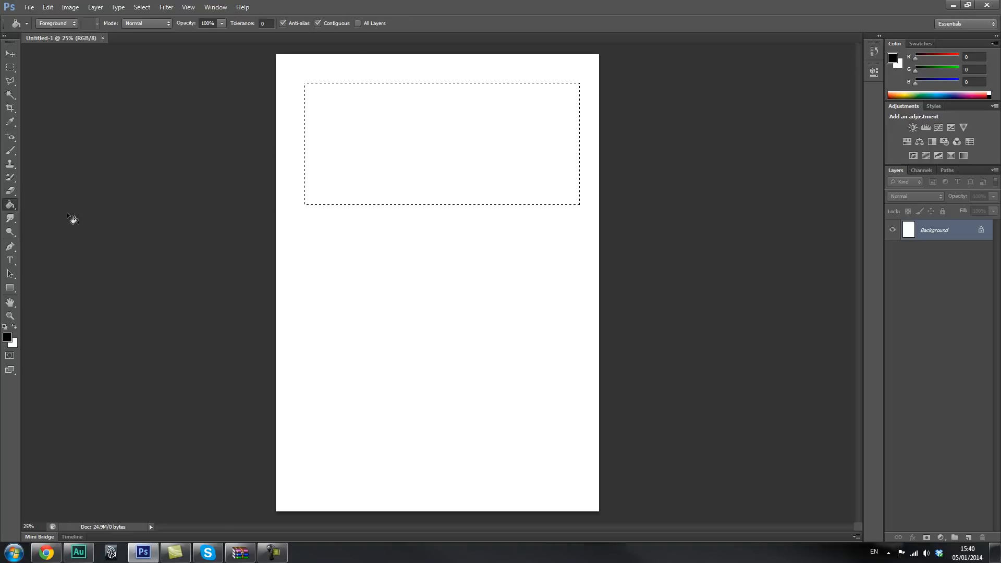
- Fill the rectangular selection with a red foreground color (R 242, G 14, B 14) and deselect it
click(7, 338)
drag(695, 288, 688, 278)
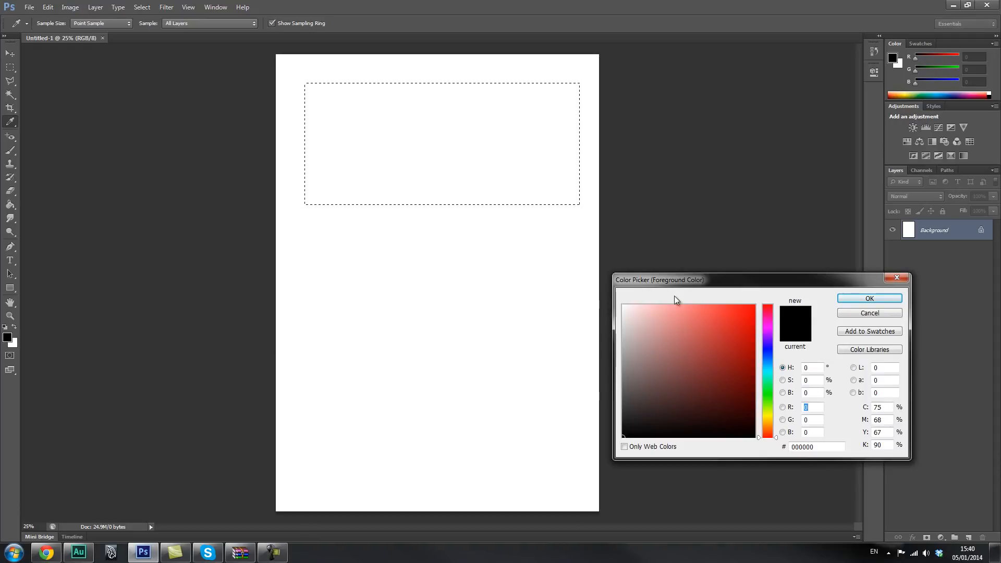
drag(744, 333, 747, 311)
click(863, 296)
key(g)
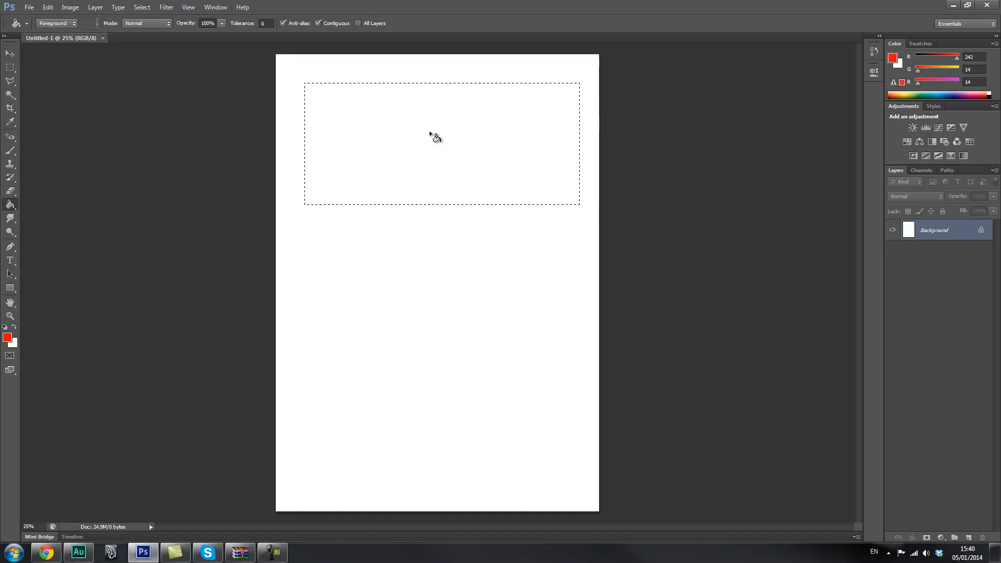
click(446, 149)
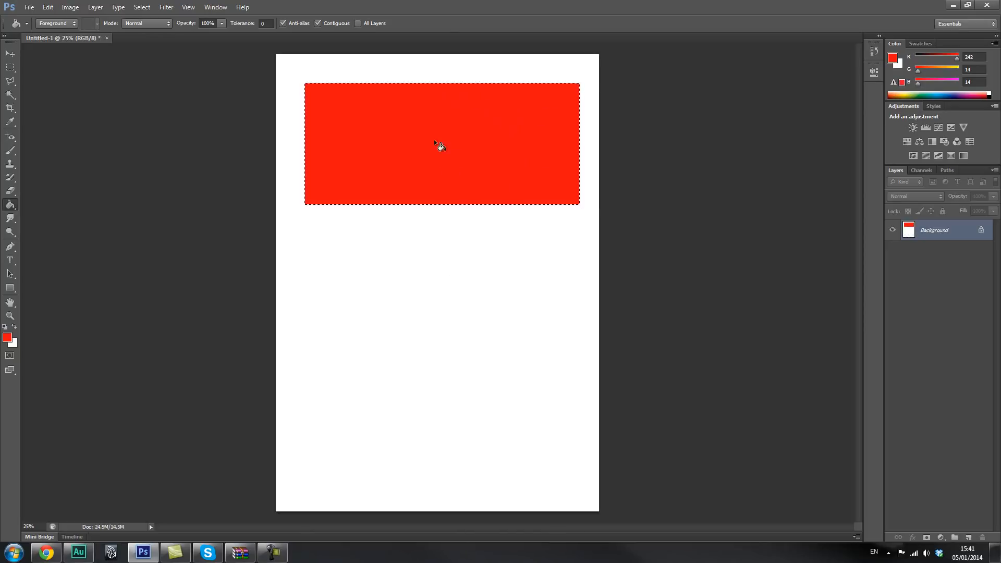
key(ctrl+d)
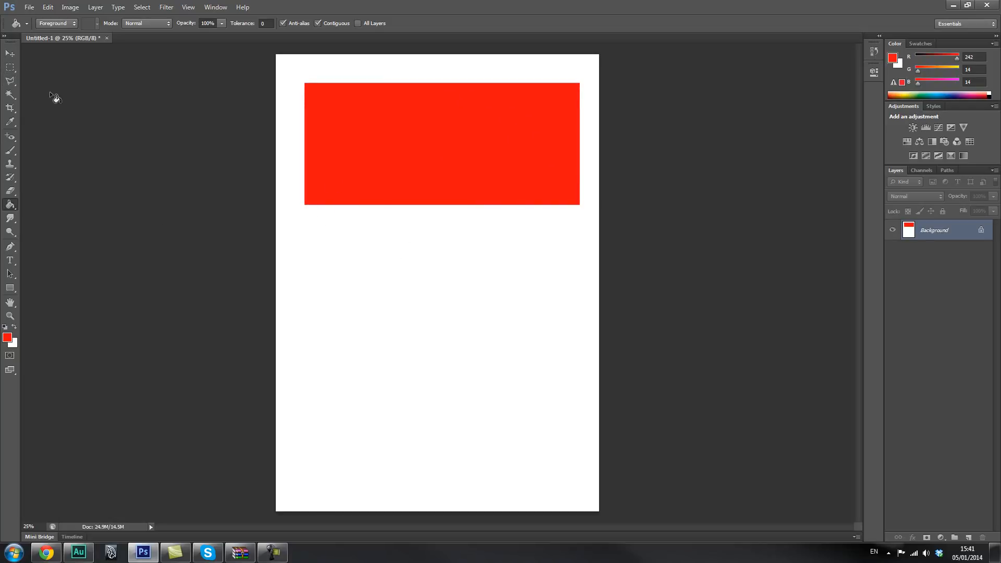
- Marquee an empty rectangular area below the red rectangle, switch Quick Mask mode on and off, and deselect the area
click(5, 68)
drag(320, 240, 563, 333)
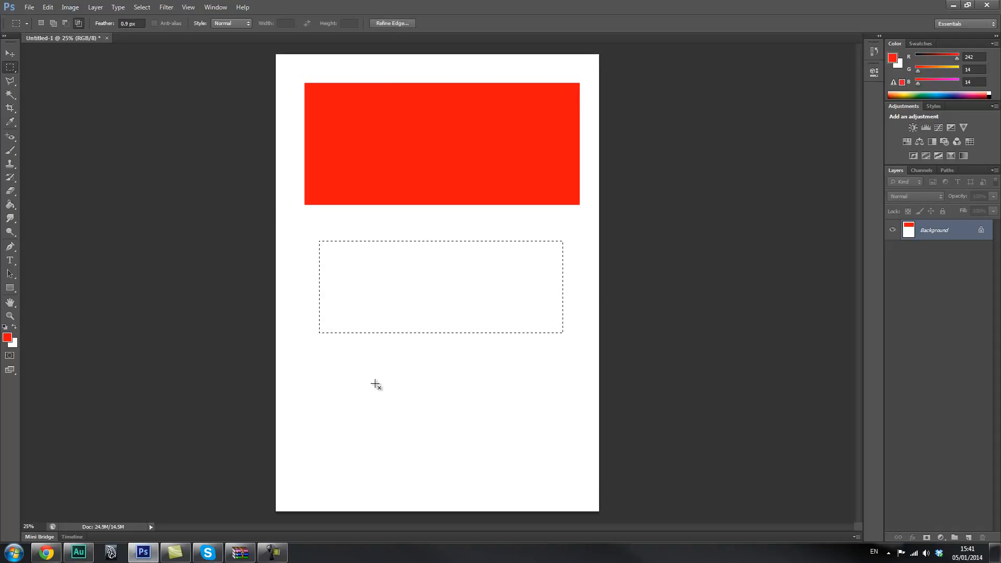
click(509, 293)
drag(315, 258, 579, 351)
key(q)
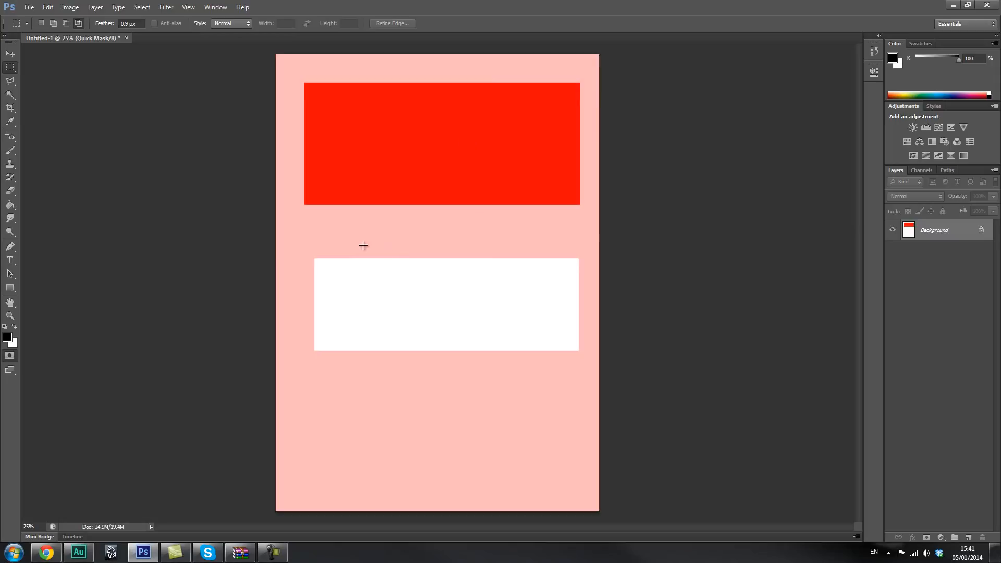
key(q)
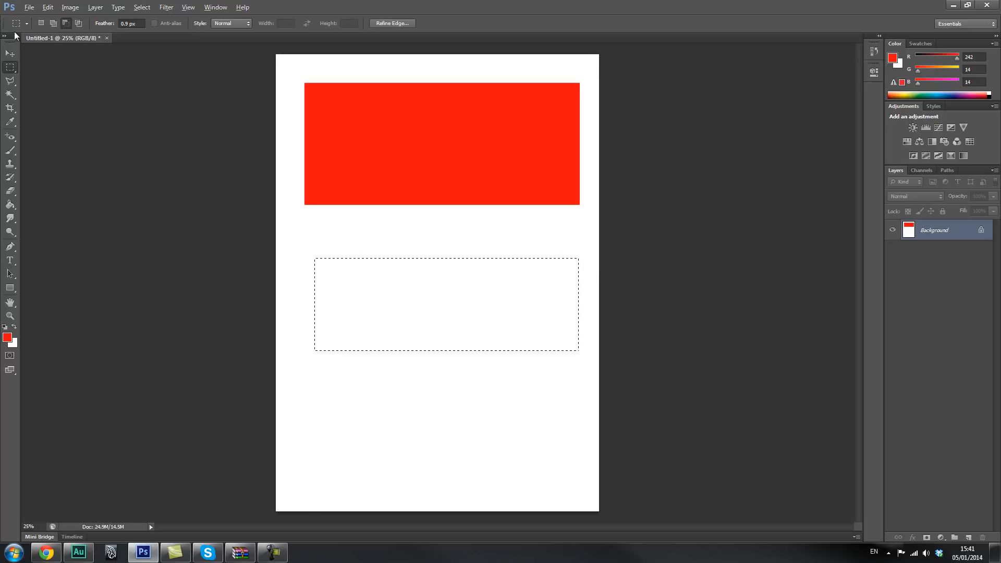
click(47, 7)
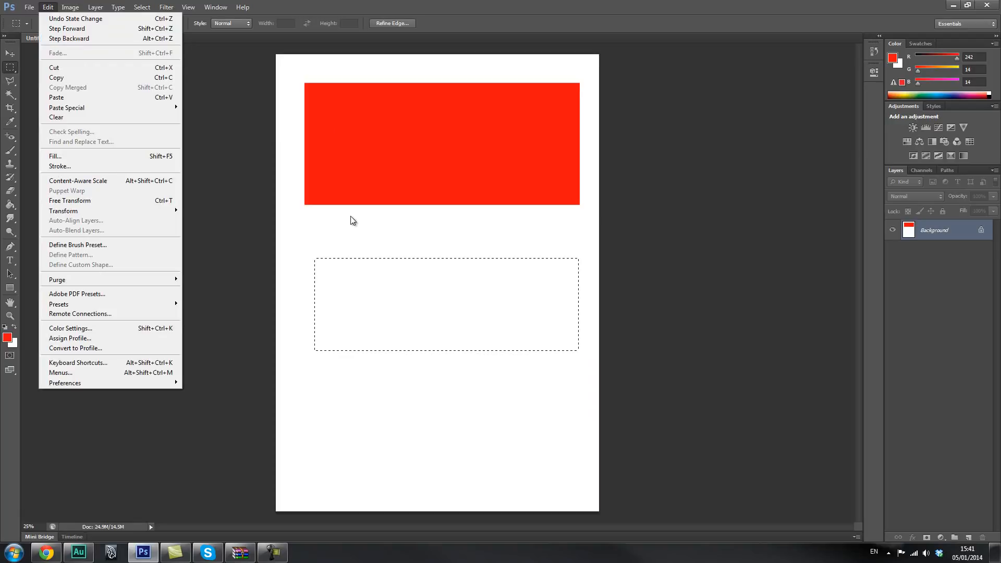
click(356, 248)
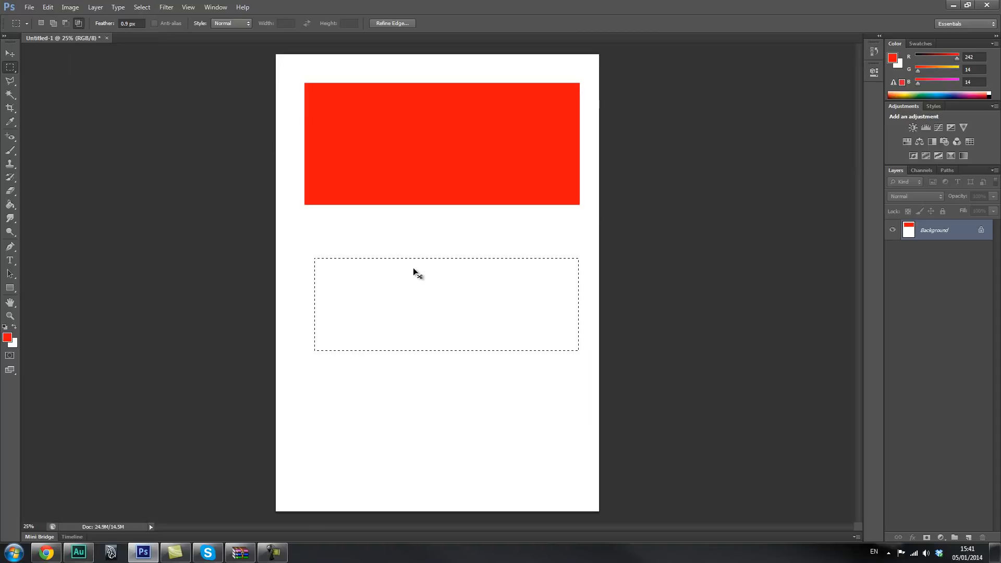
click(421, 308)
- Select a large circular area in the lower right part of the page with the Elliptical Marquee Tool
click(10, 74)
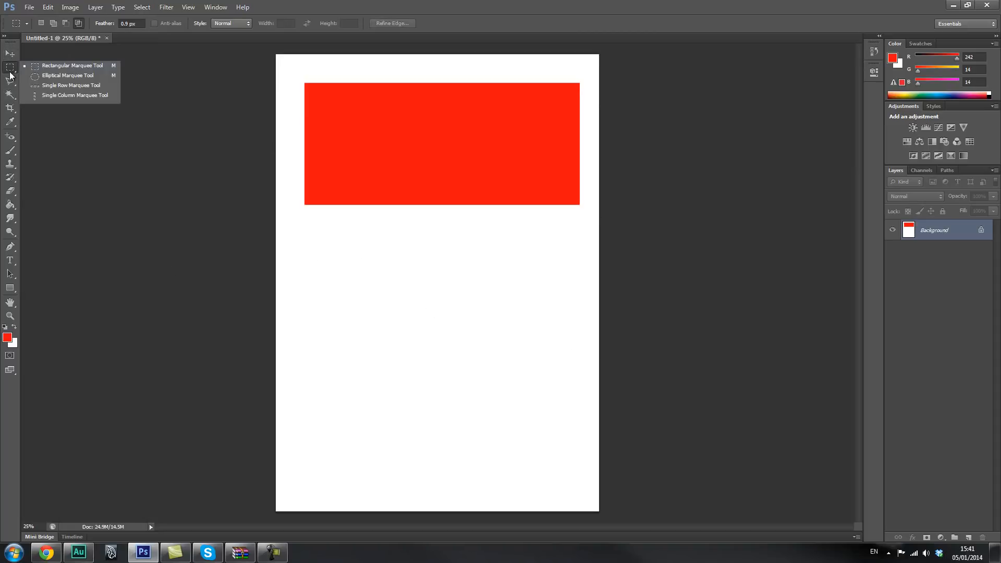
click(63, 76)
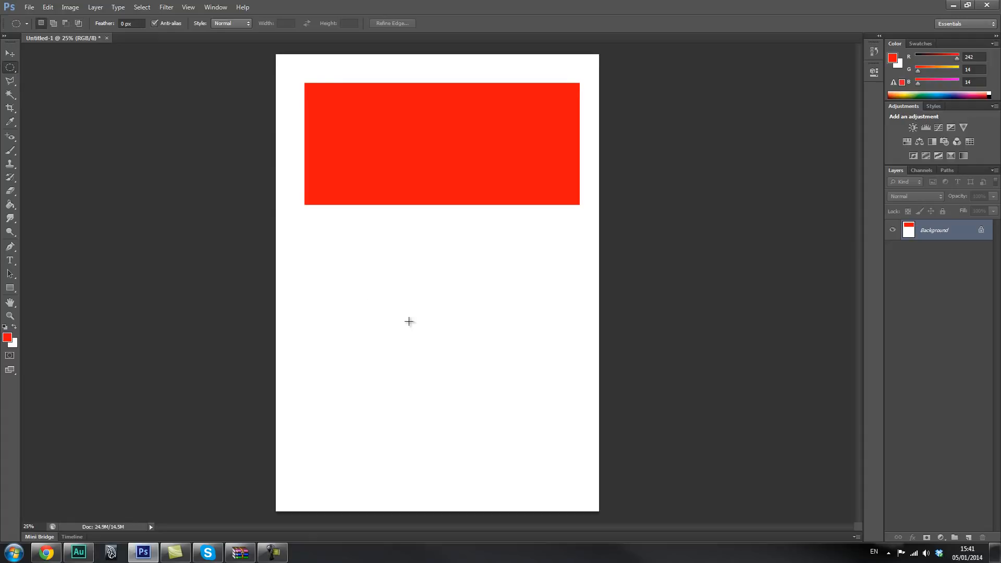
drag(426, 311, 543, 411)
click(431, 314)
drag(436, 312, 662, 453)
- Fill the circular selection with a blue foreground color (R 2, G 49, B 227) using the Paint Bucket and deselect it
click(11, 205)
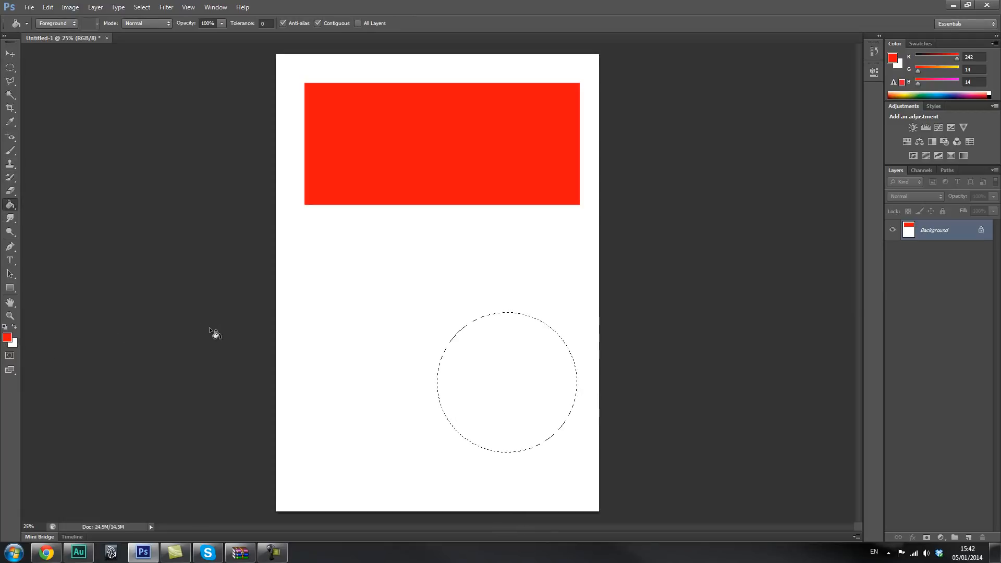
click(8, 338)
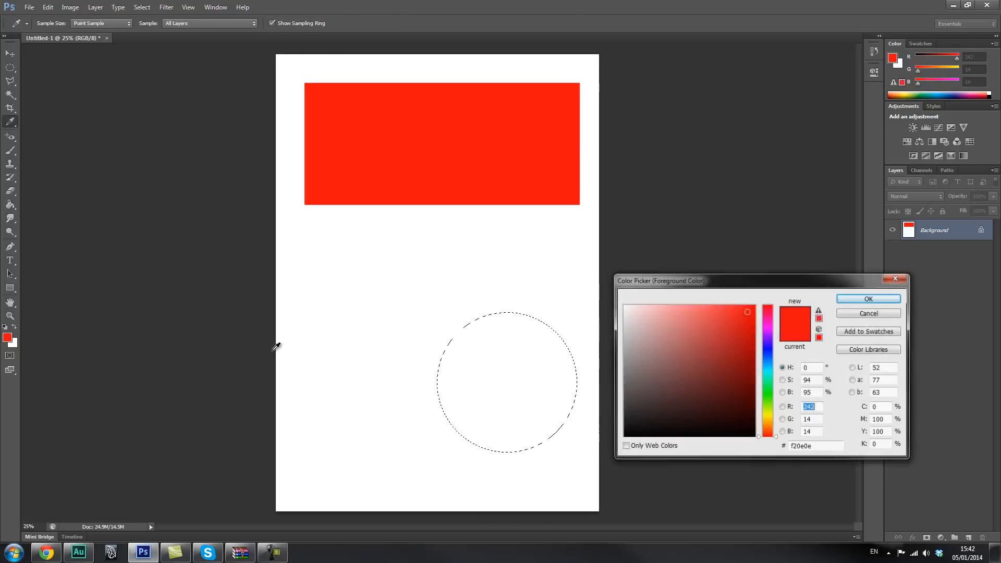
drag(767, 314, 767, 353)
click(754, 319)
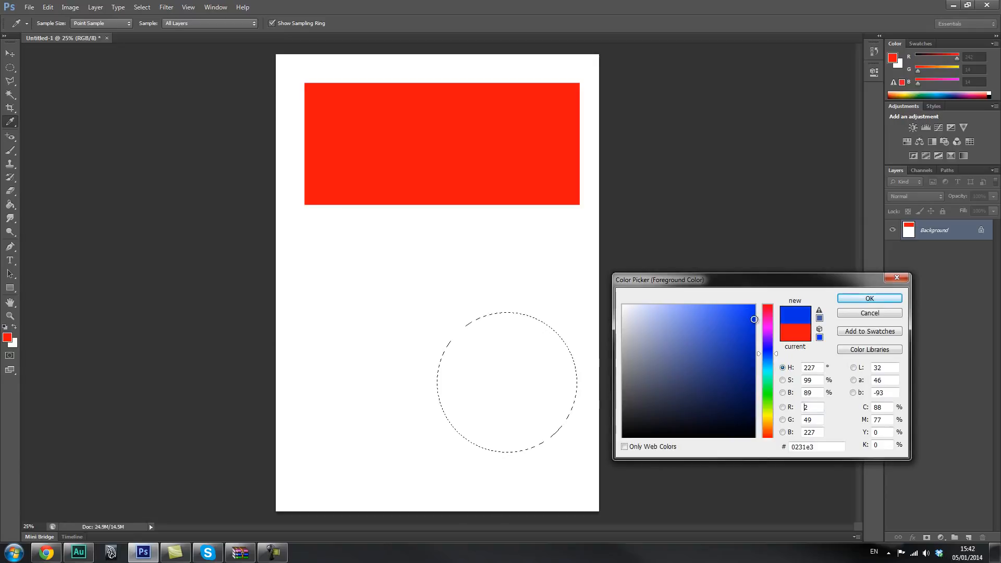
click(870, 298)
click(517, 387)
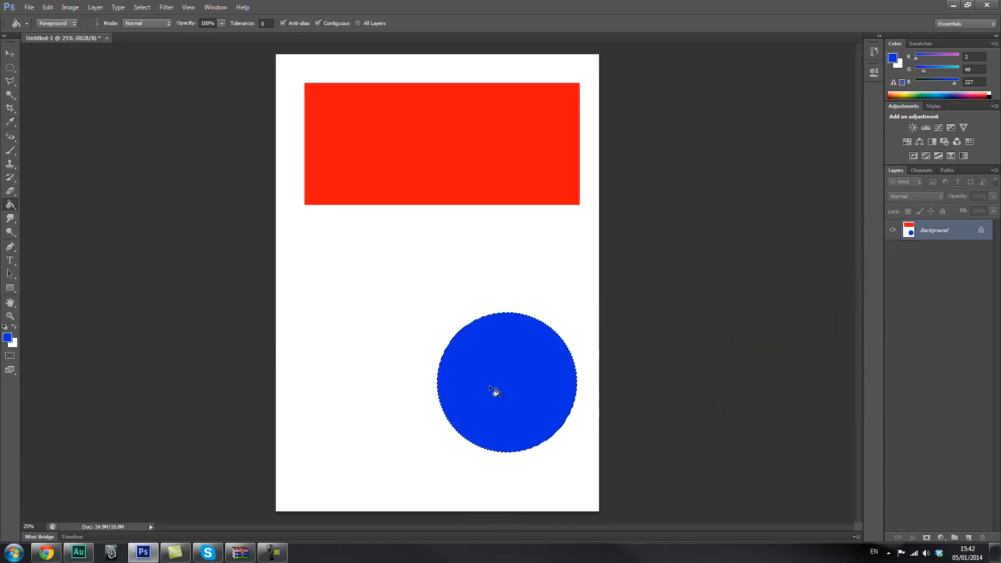
key(ctrl+d)
- Try to move the red rectangle on the locked layer with the Move tool and dismiss the messages
click(9, 53)
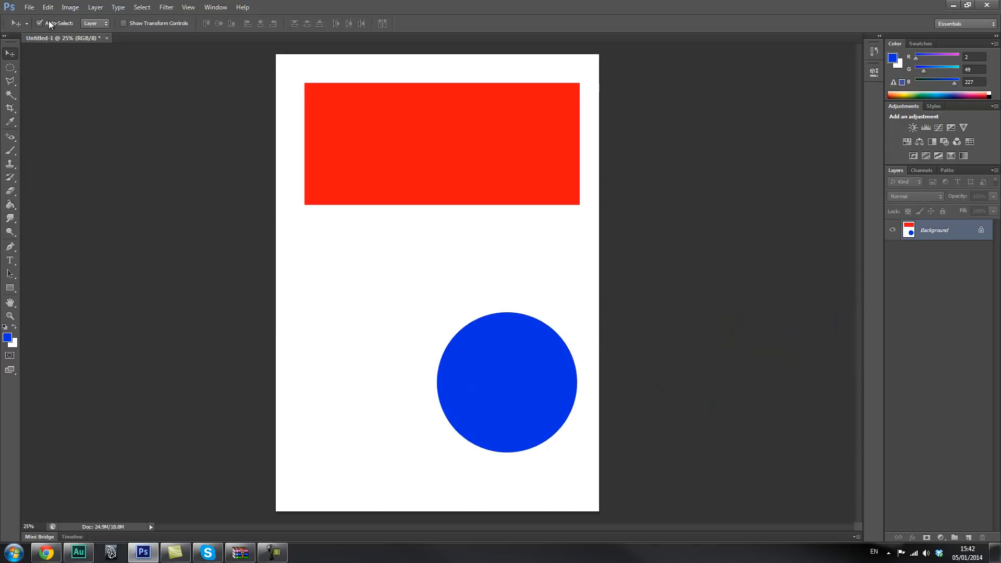
drag(416, 136, 548, 250)
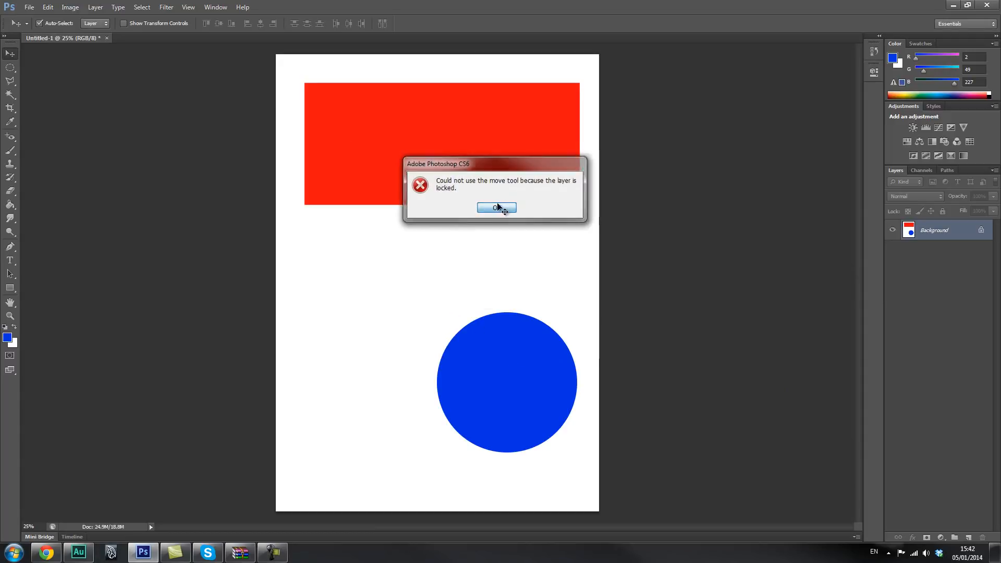
click(495, 206)
drag(468, 151, 472, 209)
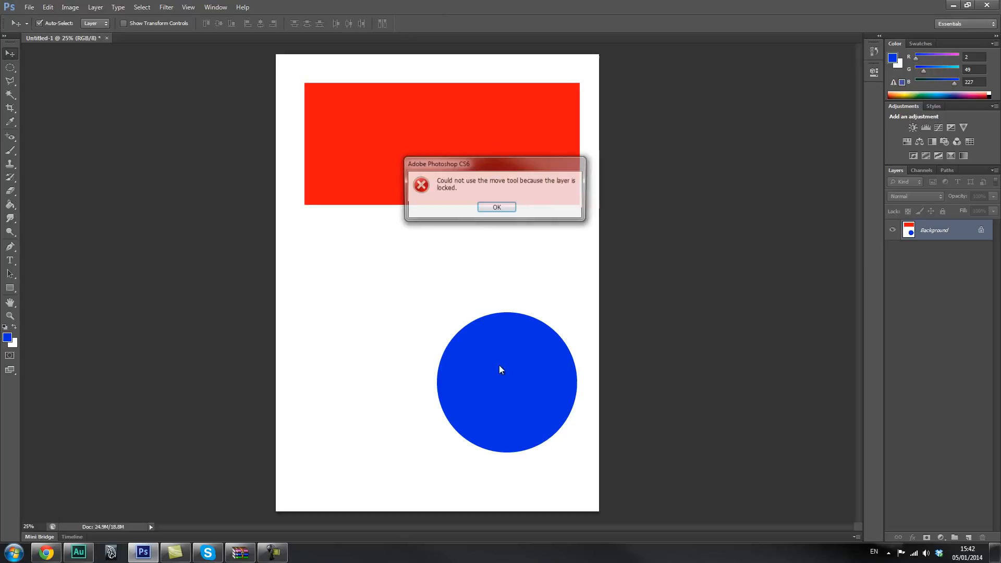
click(497, 209)
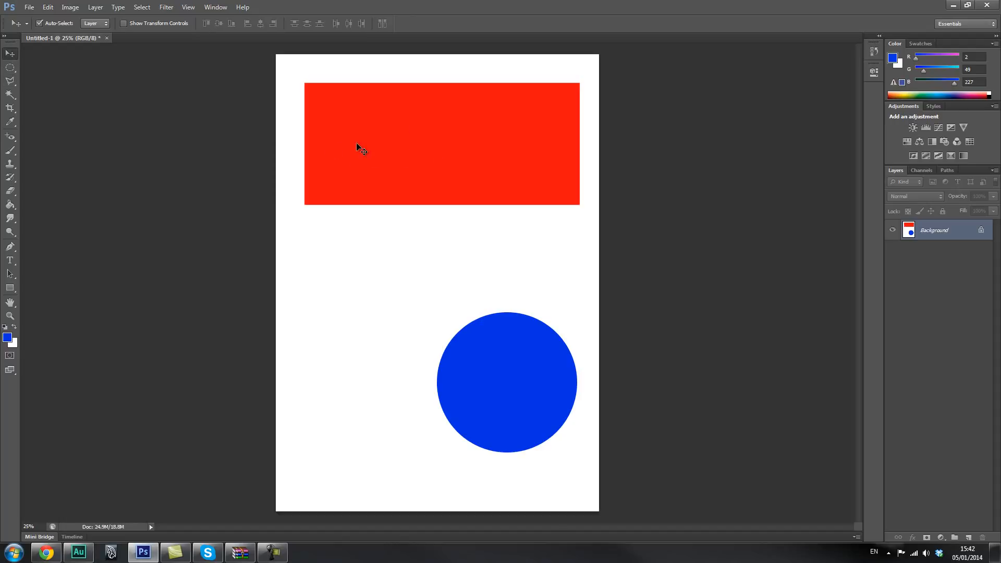
- Select a small circle inside the left part of the red rectangle and move the cut-out piece below the rectangle
click(10, 69)
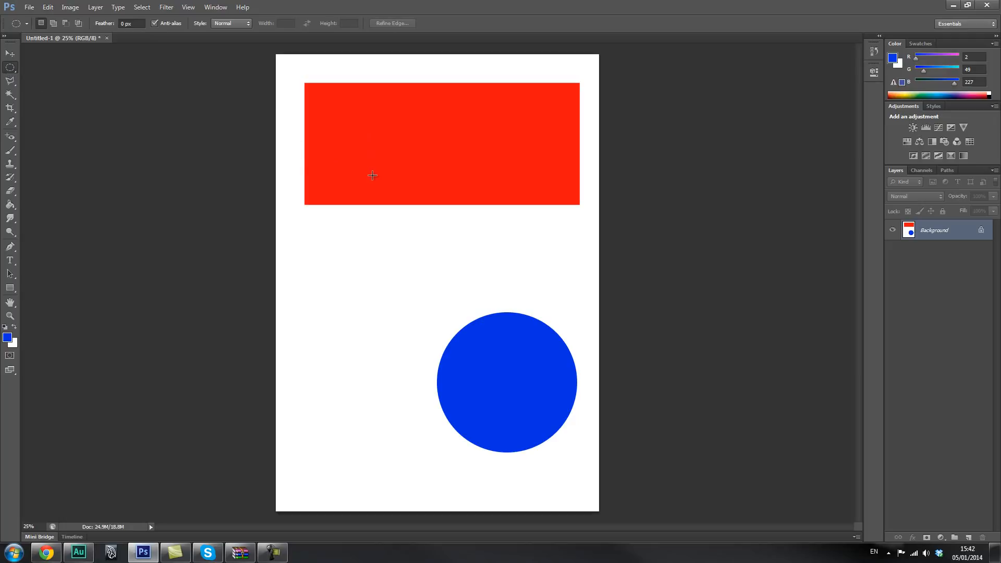
drag(357, 138, 440, 197)
click(374, 194)
drag(360, 143, 379, 240)
key(v)
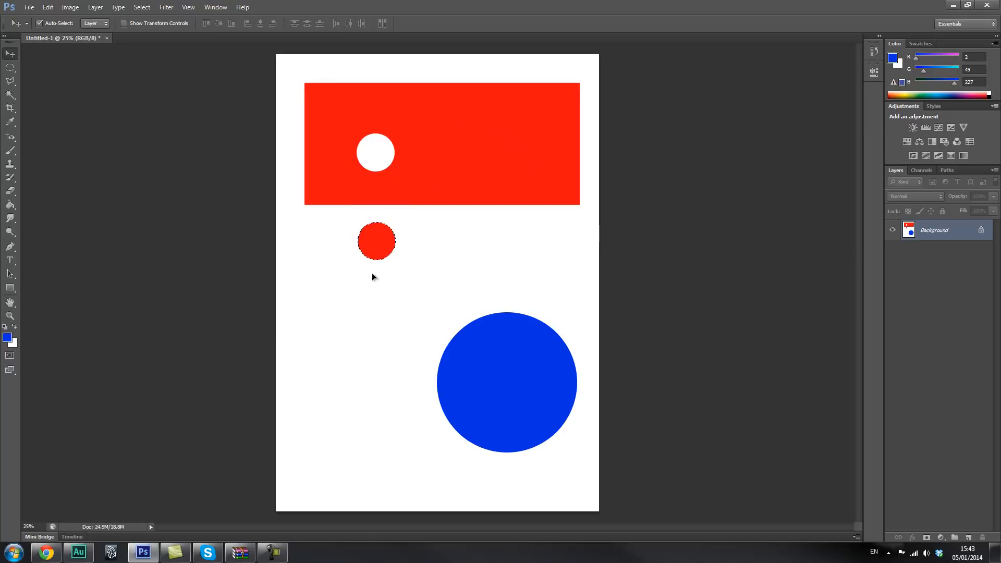
- Fill the moved red circle with the Background Color at 100% opacity and deselect it
key(shift+BackSpace)
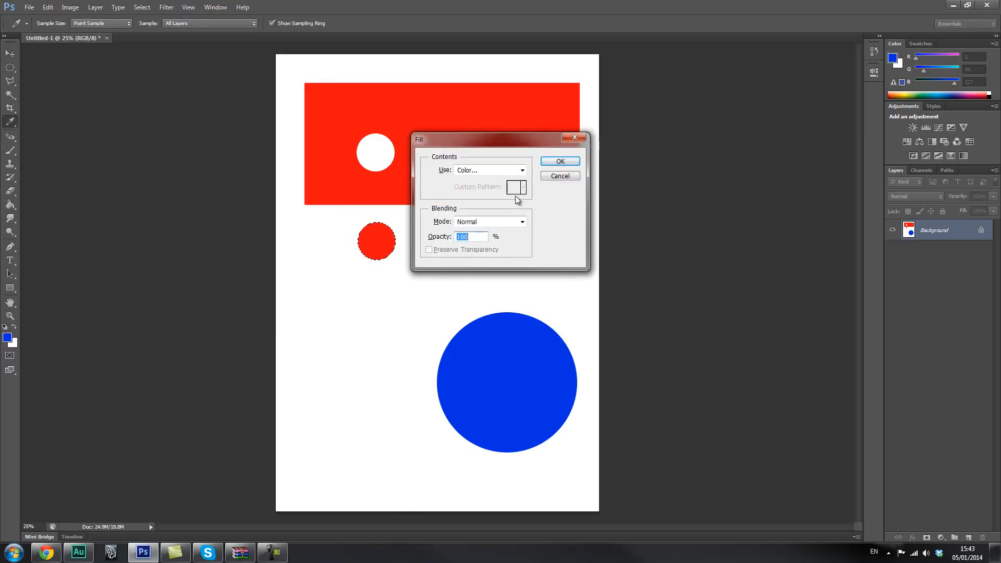
click(508, 171)
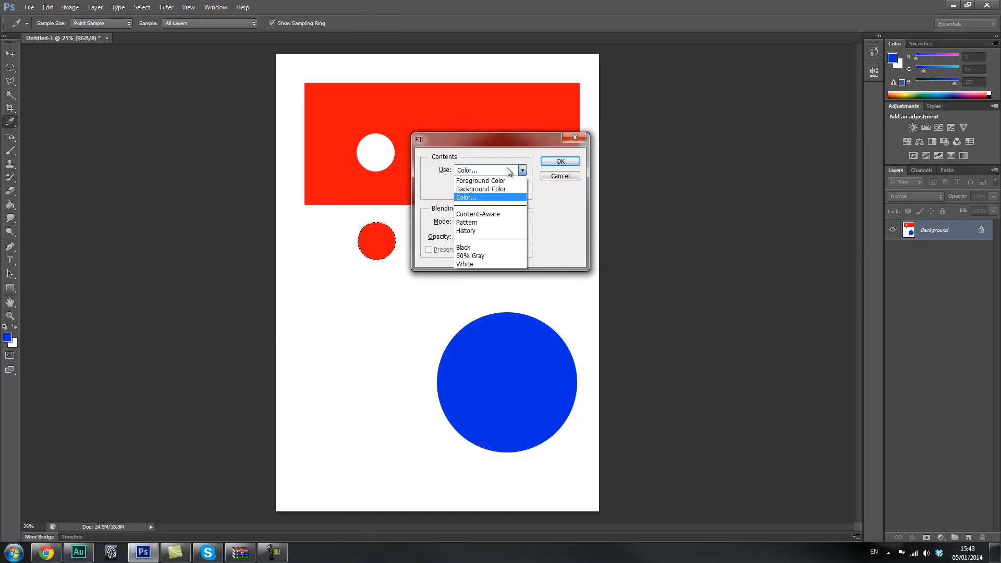
click(479, 189)
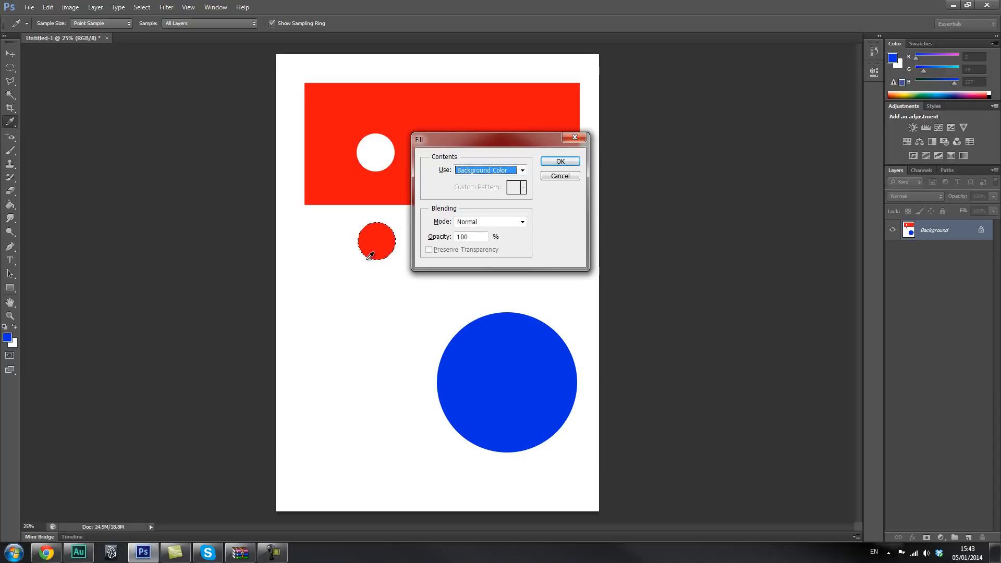
click(560, 161)
key(v)
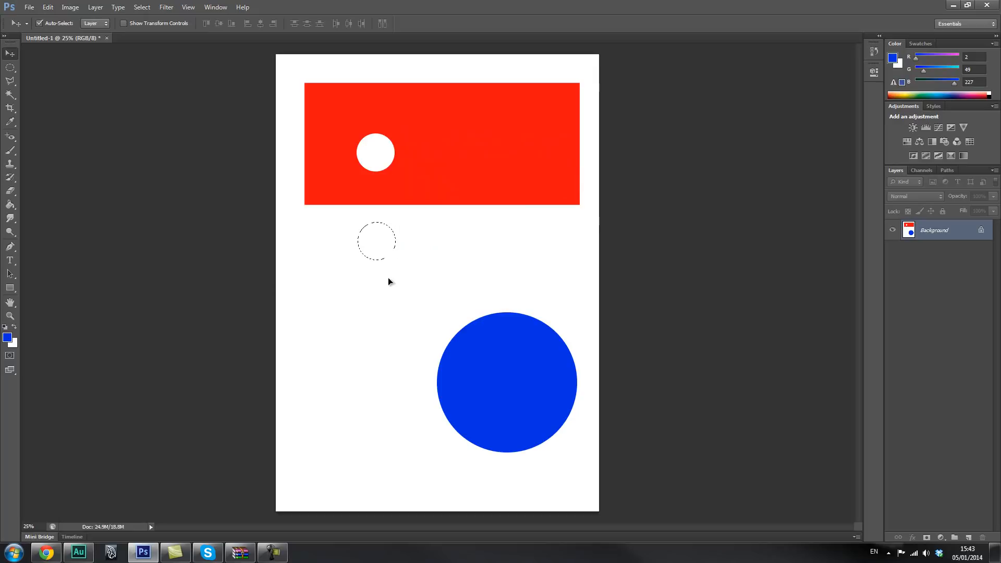
key(ctrl+d)
- Swap the foreground and background colors, fill a second circular selection inside the red rectangle with white, and deselect it
key(m)
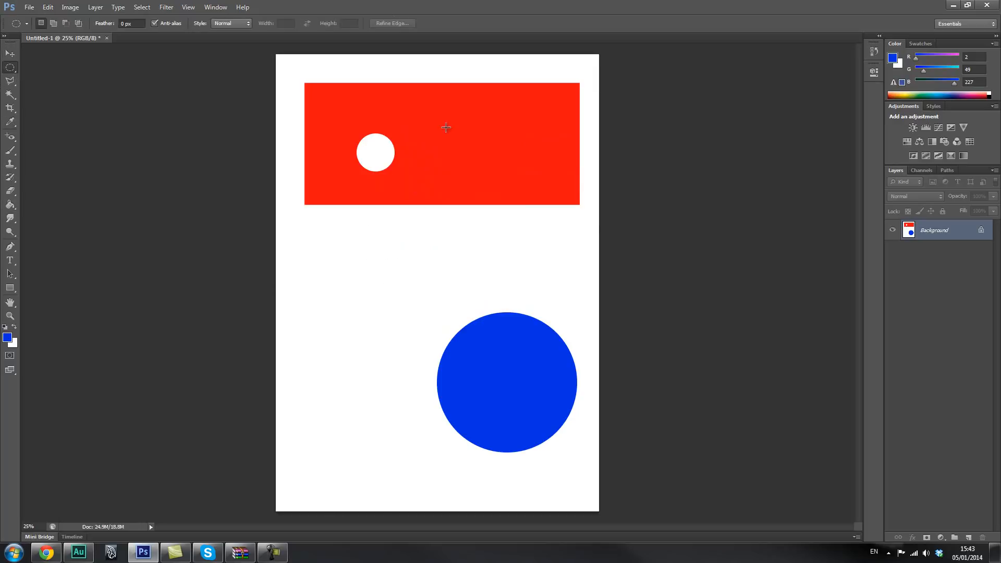
drag(455, 165, 488, 188)
click(15, 328)
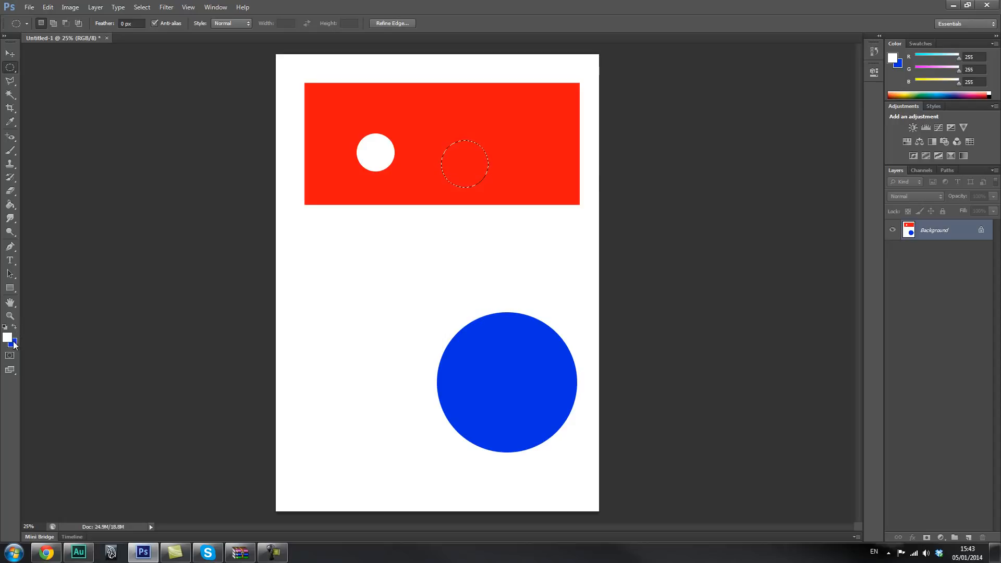
click(11, 207)
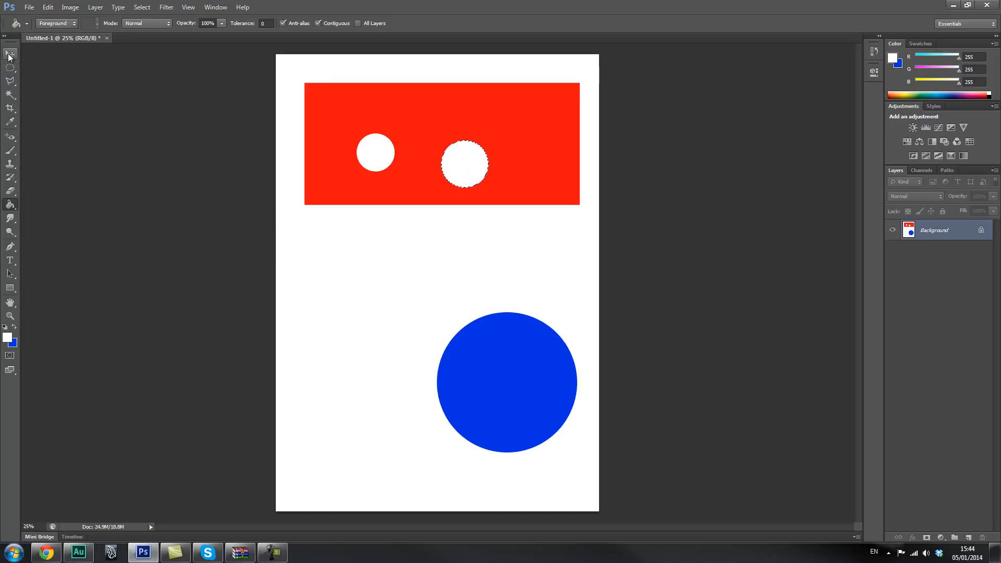
key(ctrl+d)
- Marquee a rectangular area over the red rectangle's lower left corner, fill it with white and deselect it
click(10, 67)
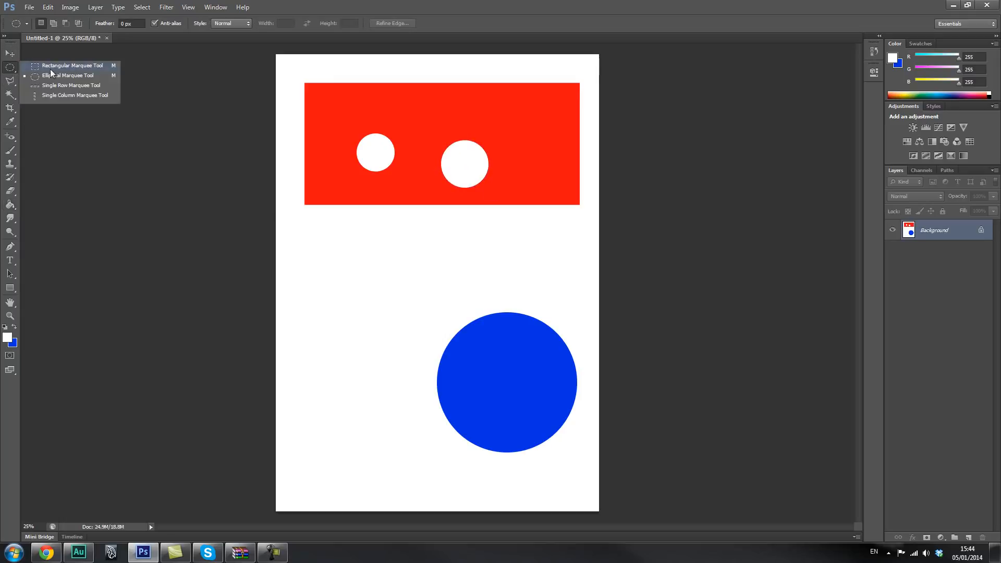
click(60, 67)
mouse_move(295, 190)
mouse_down()
mouse_move(306, 207)
mouse_move(423, 246)
mouse_up()
click(10, 204)
click(326, 215)
key(ctrl+d)
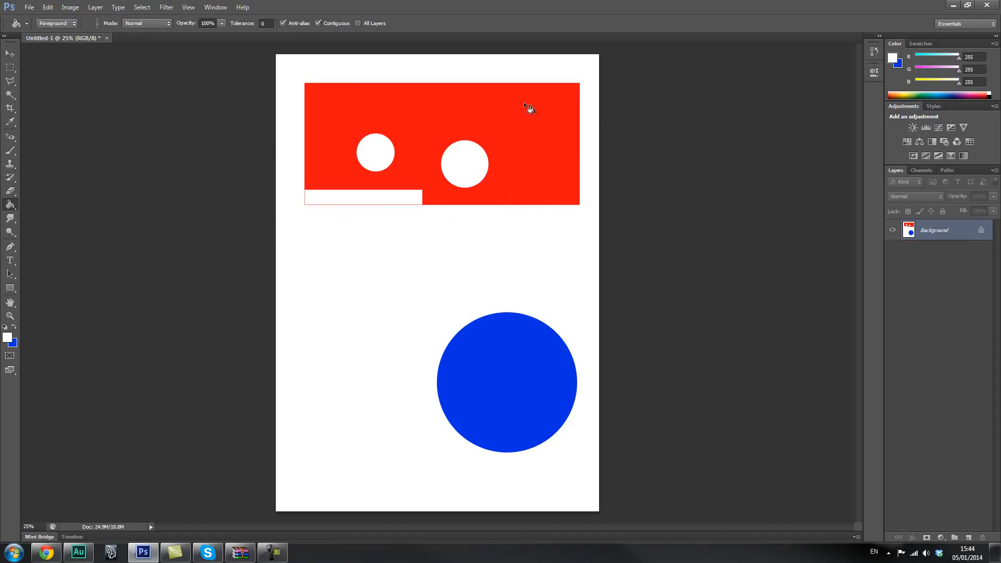
- Outline a closed zigzag selection around the right end of the red rectangle with the Polygonal Lasso
click(10, 81)
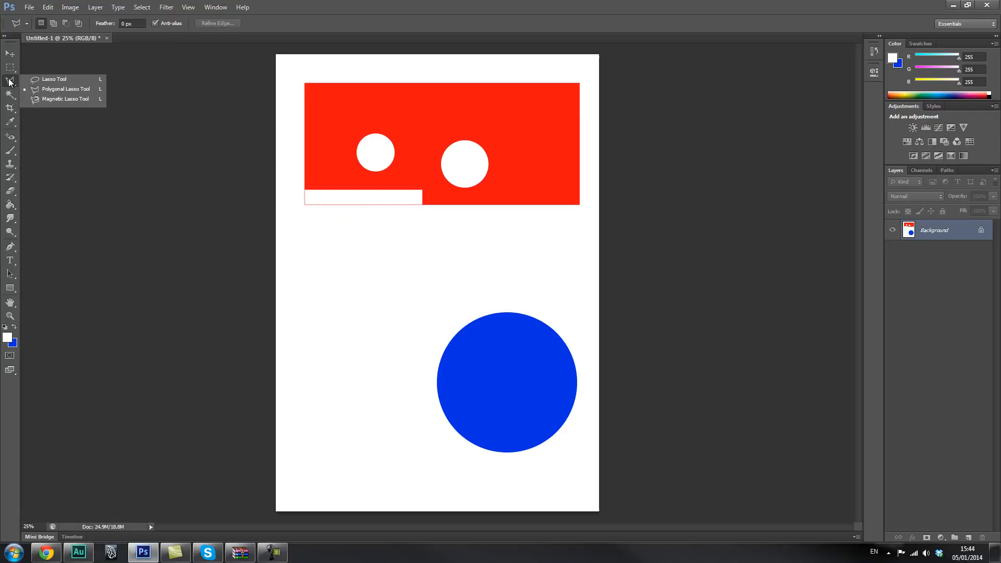
click(66, 89)
click(506, 229)
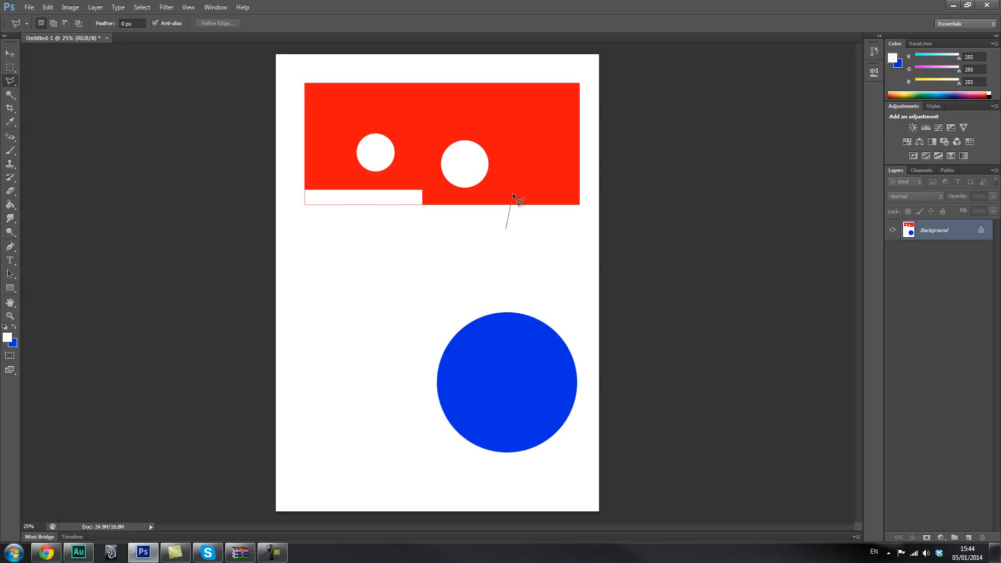
click(521, 178)
click(531, 223)
click(540, 193)
click(557, 220)
click(561, 195)
click(570, 207)
click(566, 182)
click(580, 173)
click(563, 165)
click(584, 155)
click(555, 146)
click(588, 133)
click(566, 125)
click(586, 115)
click(567, 107)
click(585, 101)
click(560, 96)
click(586, 86)
click(559, 74)
click(553, 102)
click(541, 75)
click(537, 108)
click(454, 60)
click(593, 62)
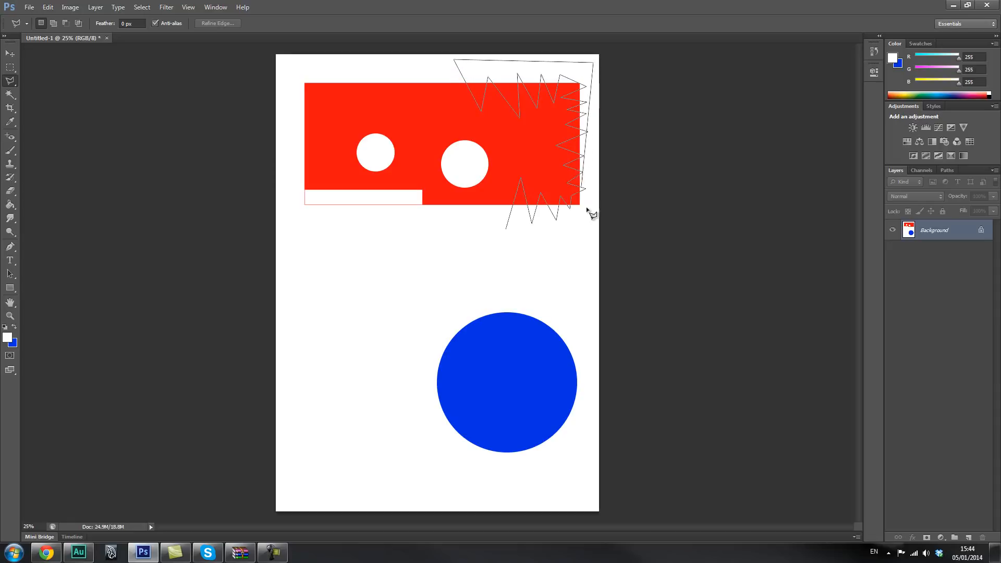
click(590, 248)
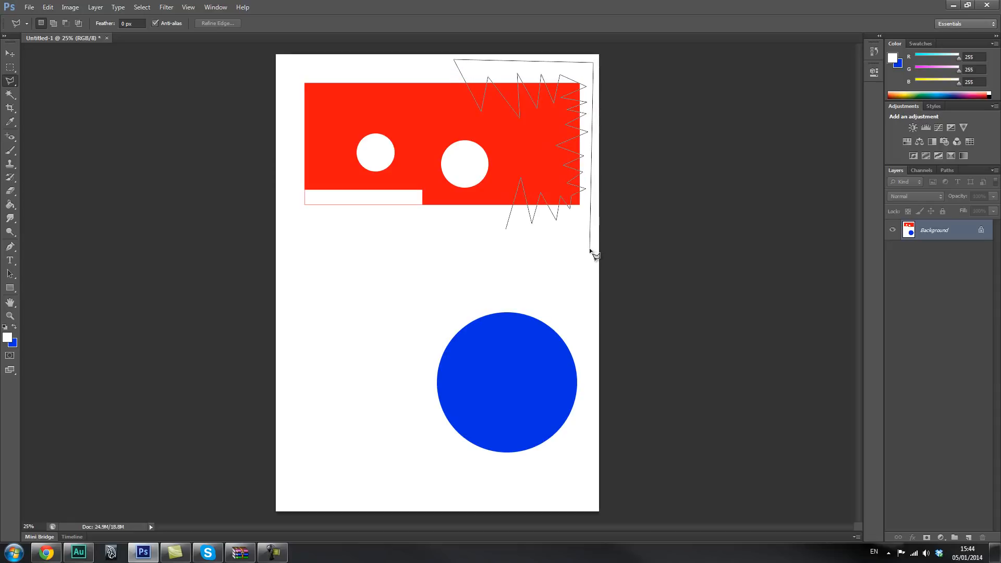
click(507, 231)
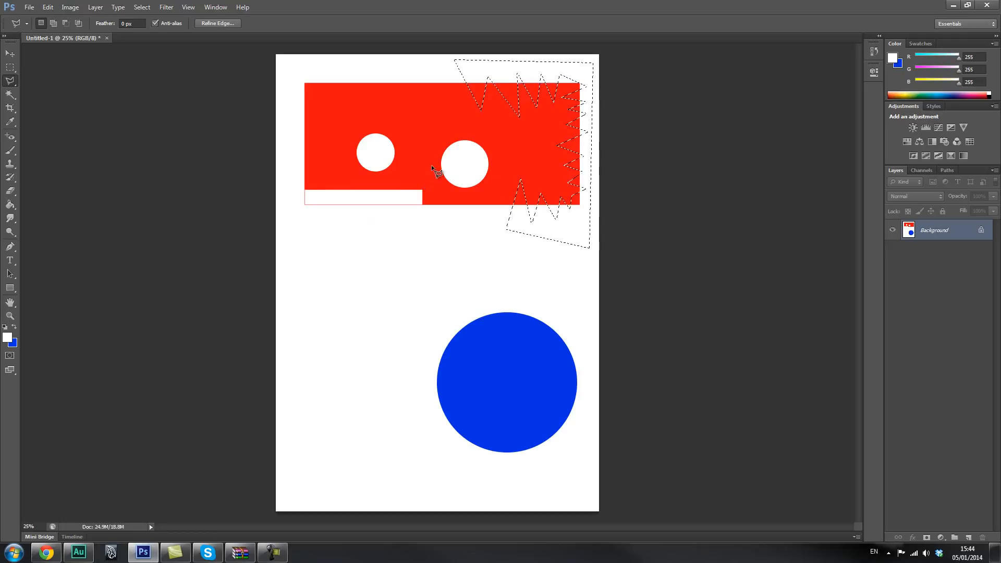
- Fill the zigzag selection with the Background Color
click(10, 204)
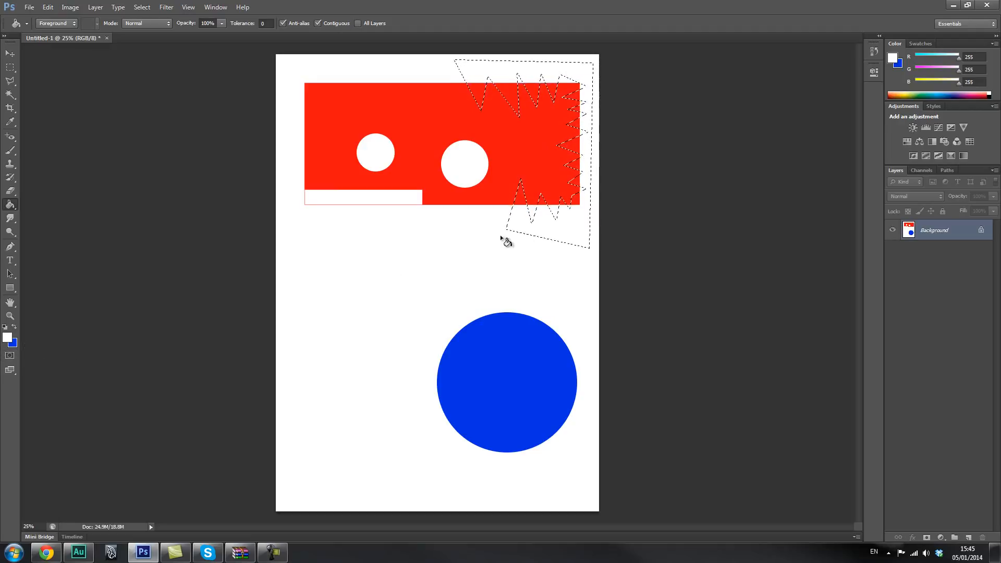
key(i)
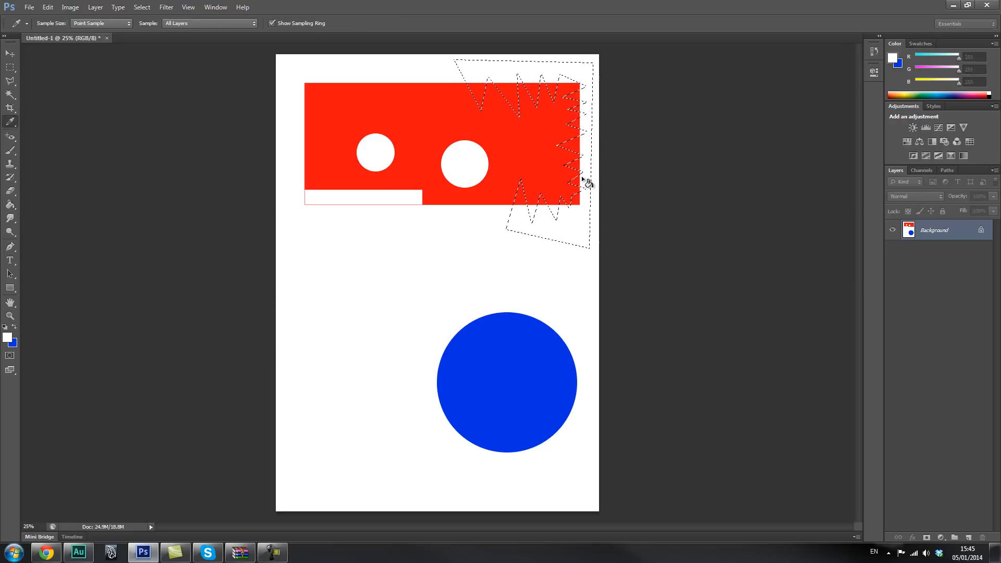
key(shift+BackSpace)
click(501, 172)
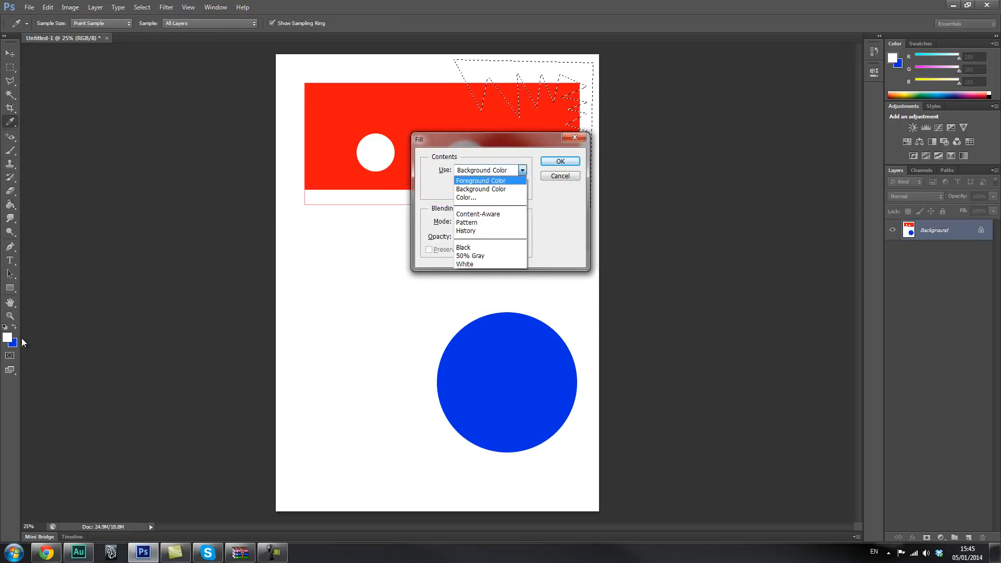
click(490, 188)
click(560, 162)
key(g)
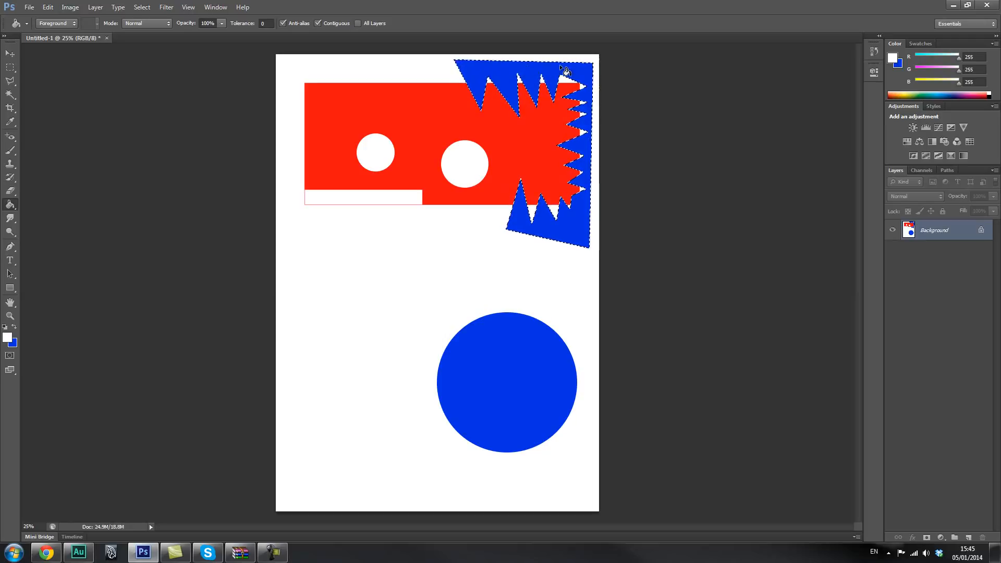
- Place a copy of the selected blue zigzag shape in the empty area beside the blue circle and deselect it
key(v)
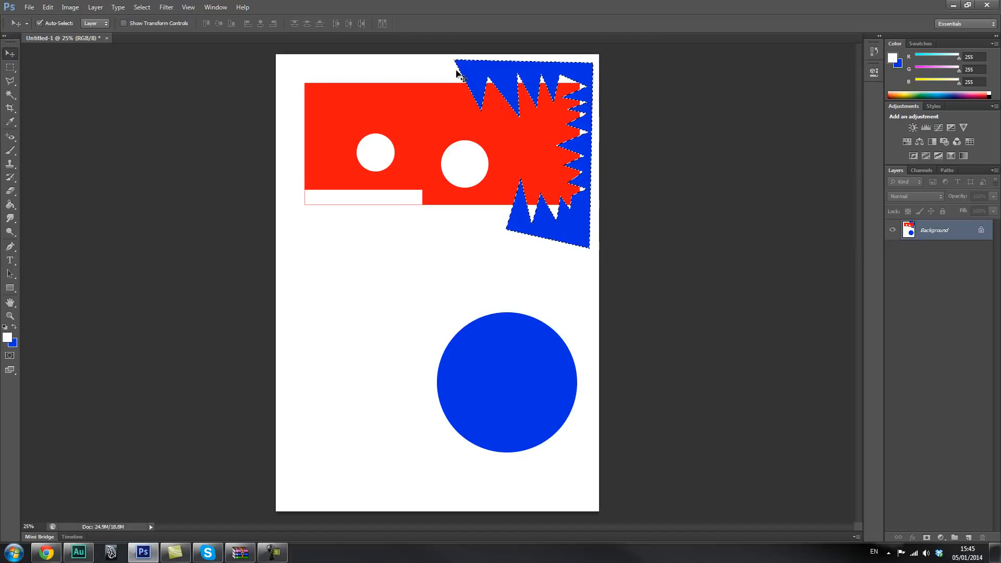
drag(552, 75, 353, 237)
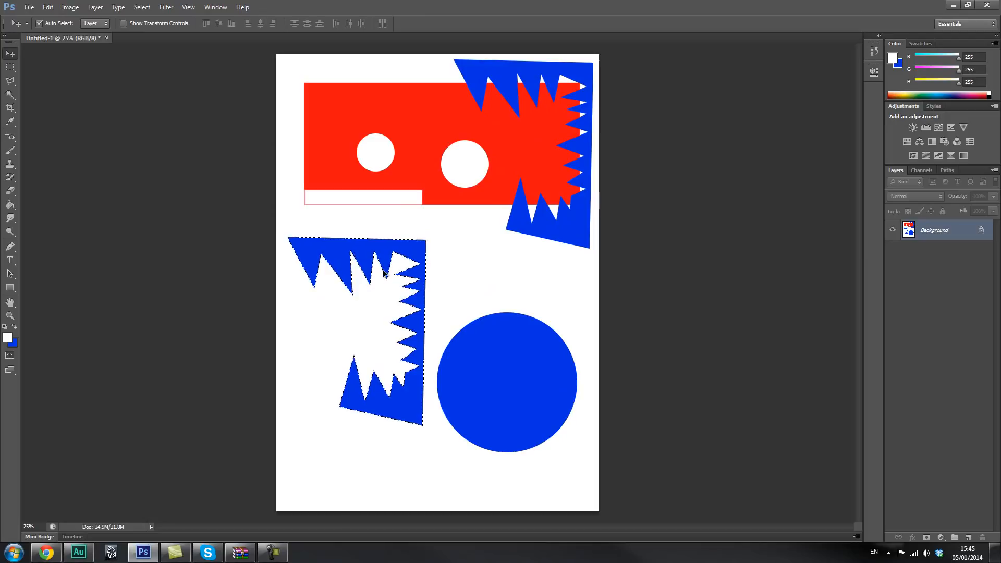
key(ctrl+d)
- Draw a freehand winding selection with the Lasso Tool across the red rectangle, around and between the two white circles
click(9, 81)
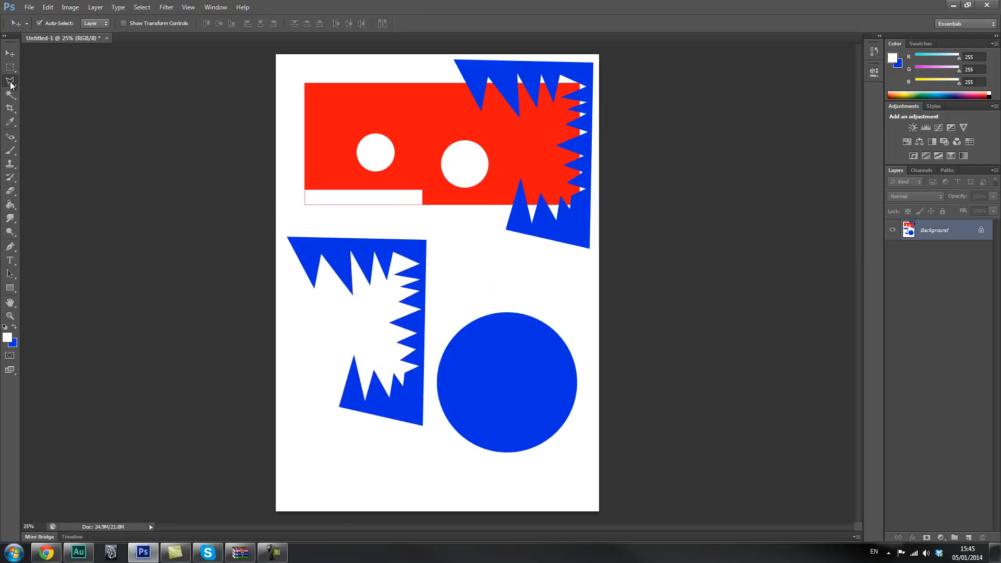
click(58, 82)
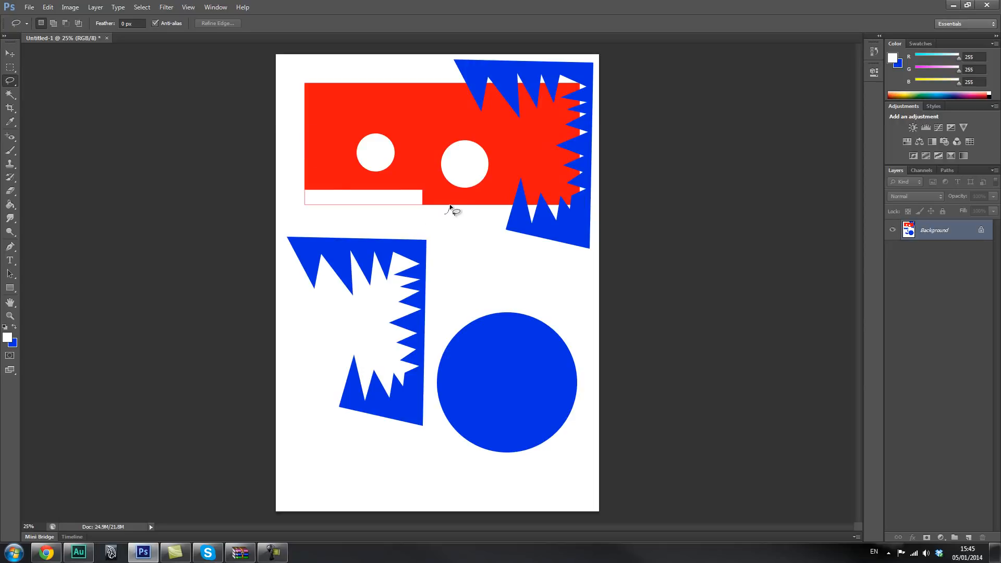
mouse_move(434, 173)
mouse_down()
mouse_move(422, 159)
mouse_move(404, 172)
mouse_move(429, 151)
mouse_up()
mouse_move(363, 99)
mouse_down()
mouse_move(373, 93)
mouse_move(329, 99)
mouse_up()
drag(370, 131, 383, 130)
drag(398, 181, 445, 216)
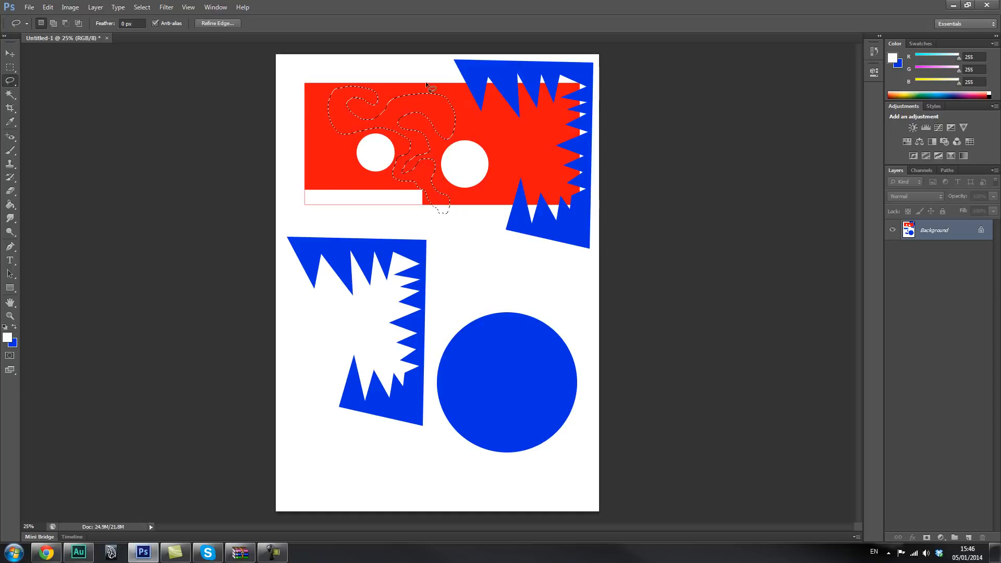
- Fill the winding selection with the white foreground color and deselect it
key(g)
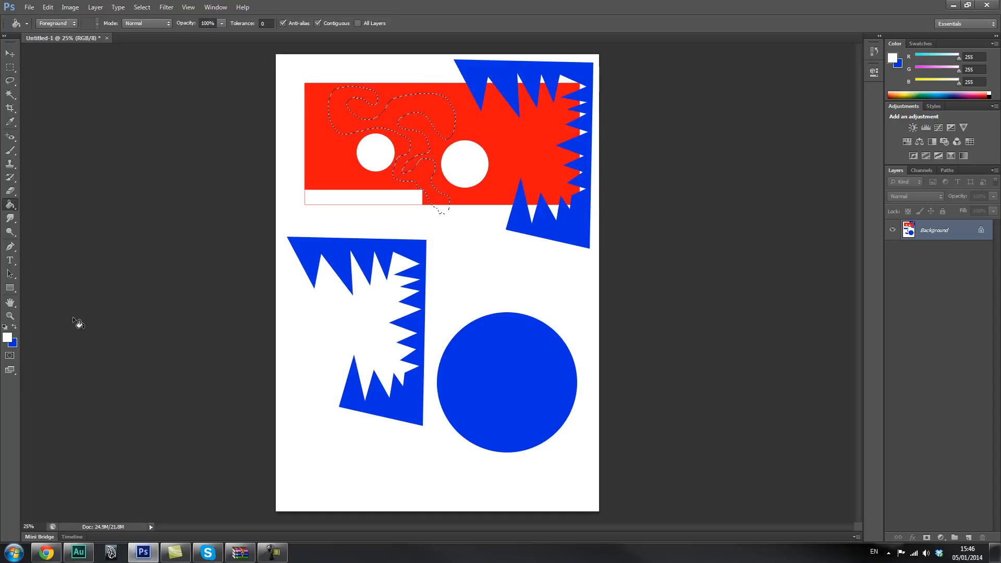
click(435, 121)
key(ctrl+d)
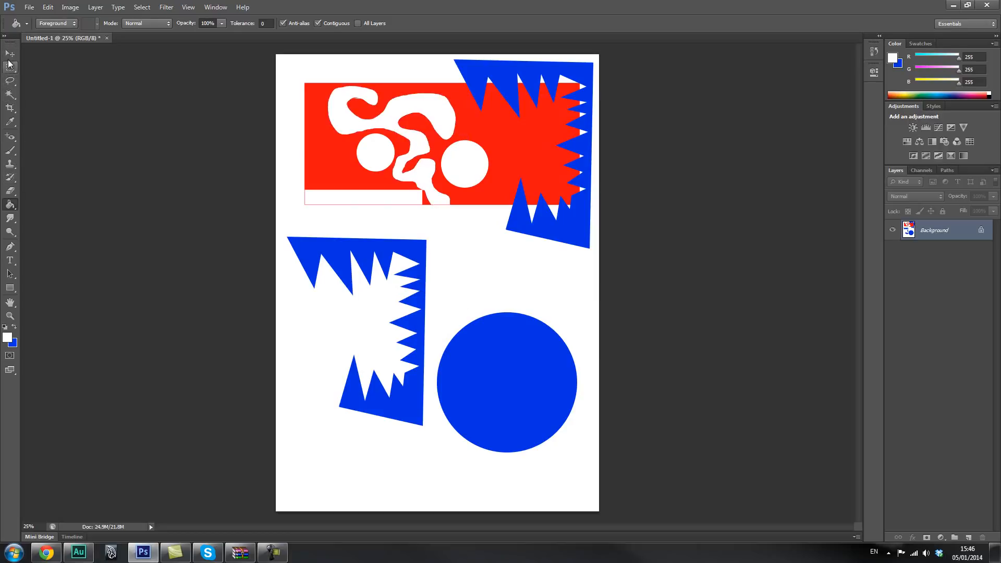
- Select the large blue circle with the Magic Wand, fill it with white and deselect it
click(10, 95)
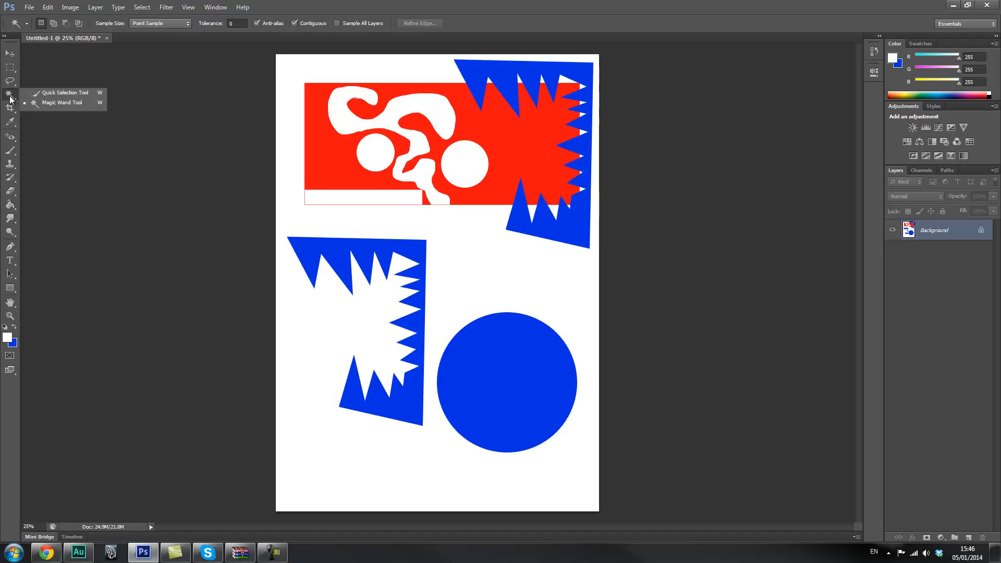
click(64, 104)
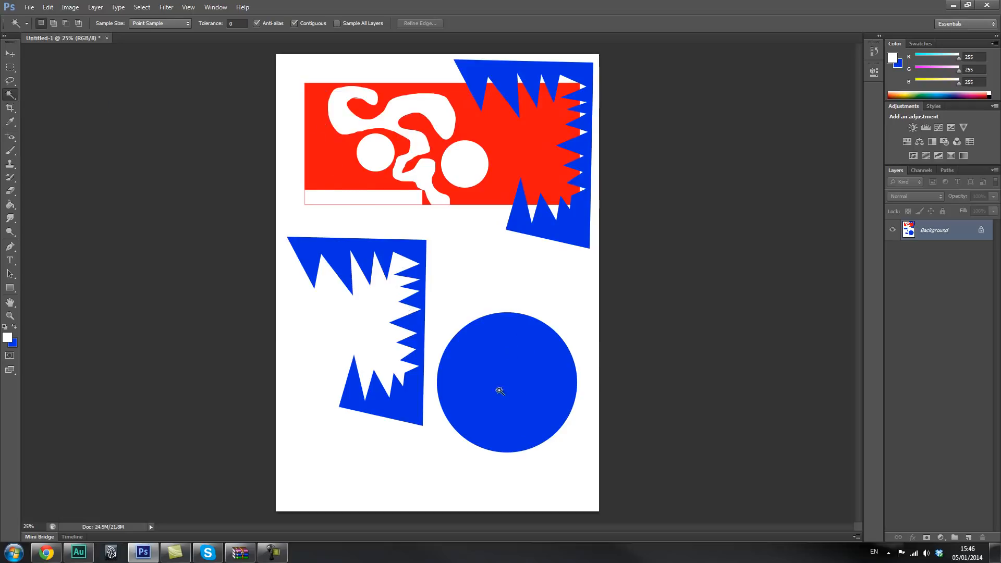
click(513, 384)
key(g)
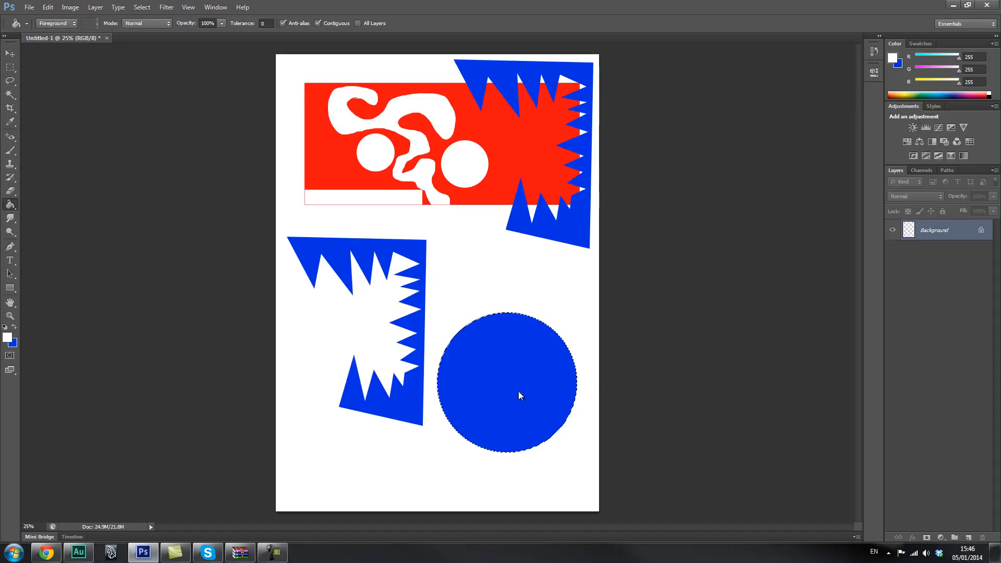
click(518, 391)
key(ctrl+d)
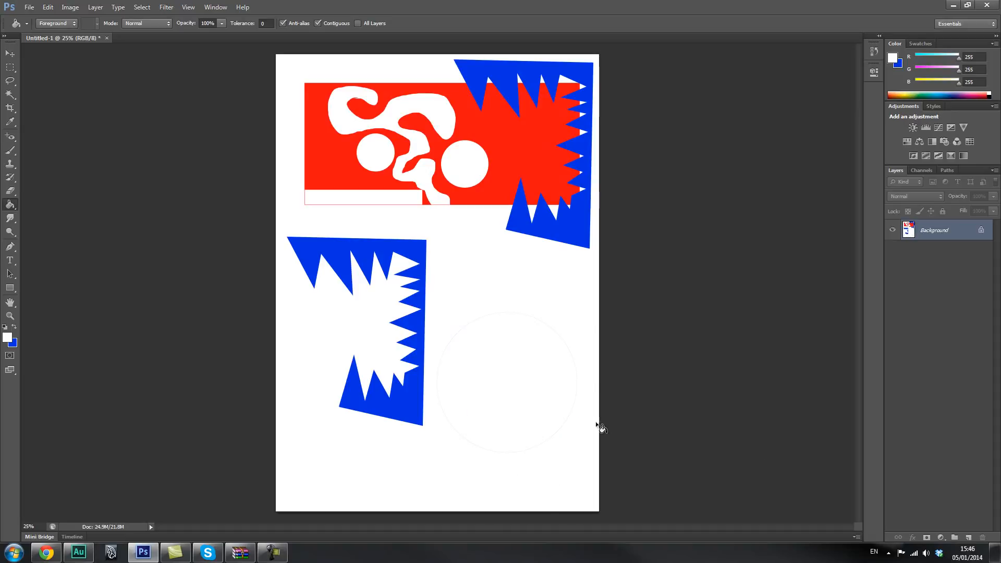
- Undo the deselection and fill the large circle with the blue background color
scroll(573, 386, up, 4)
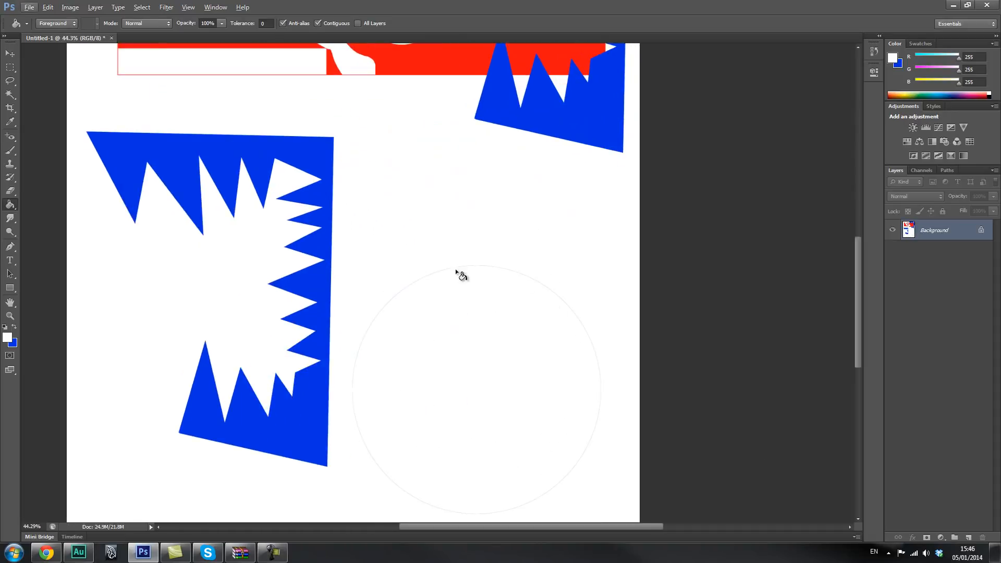
key(ctrl+z)
scroll(487, 365, down, 2)
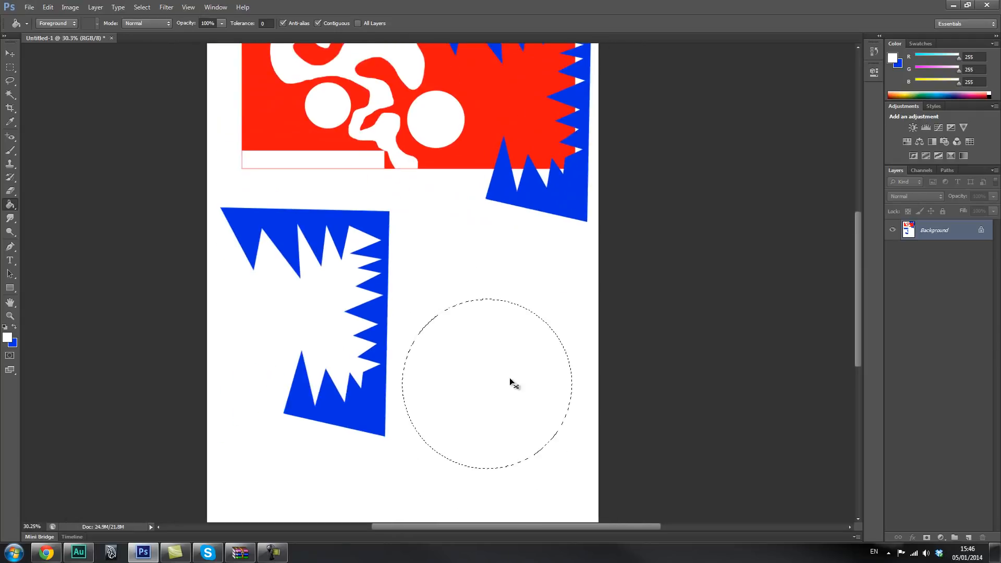
key(ctrl+BackSpace)
- Select the red area of the rectangle with the Magic Wand and fill it with white
scroll(471, 170, up, 1)
scroll(470, 171, up, 1)
key(w)
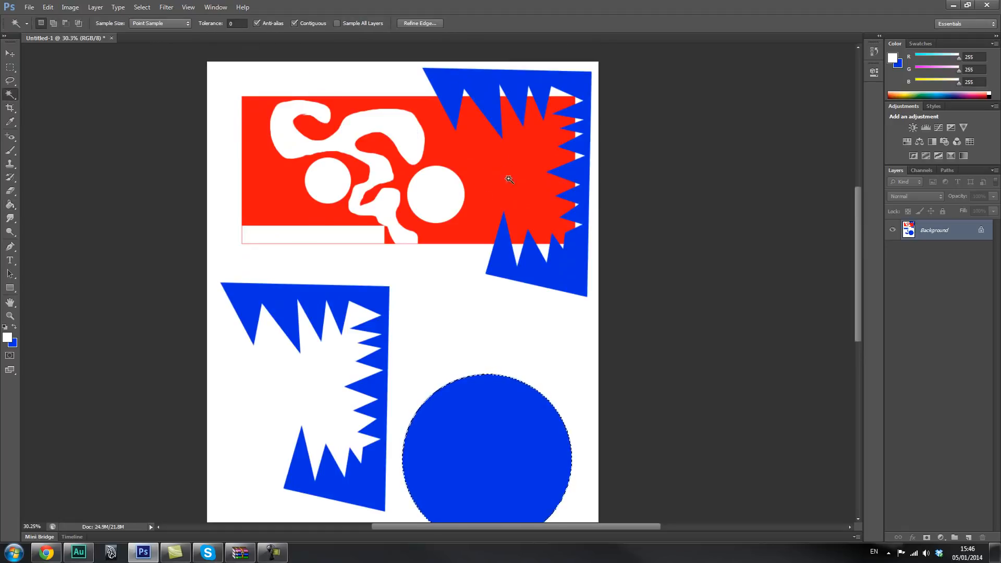
click(504, 178)
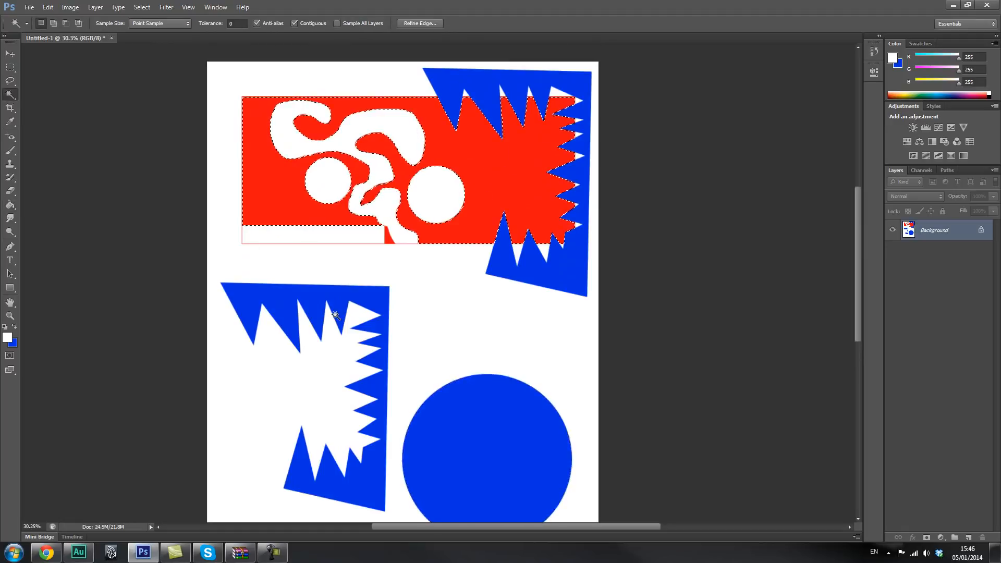
key(g)
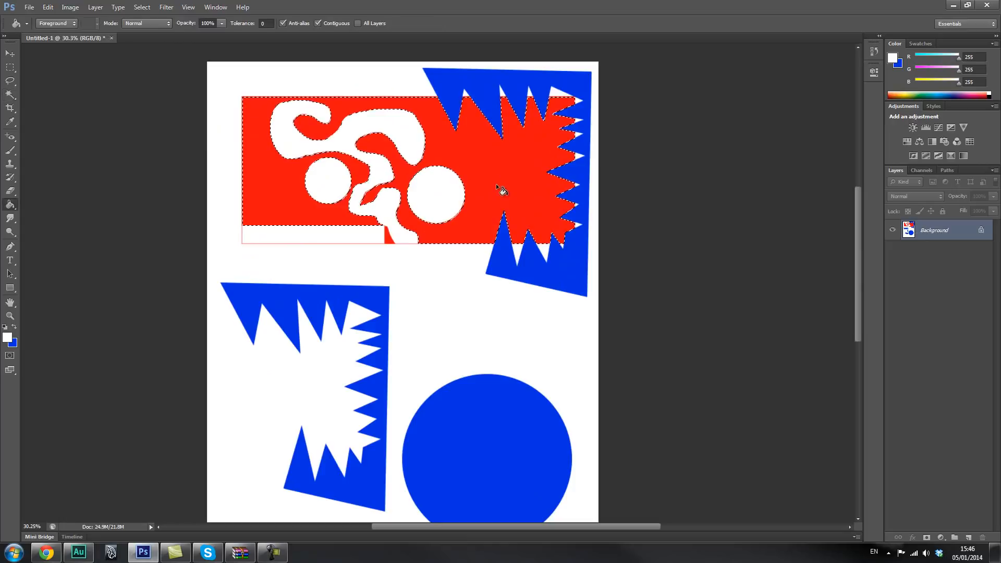
click(494, 191)
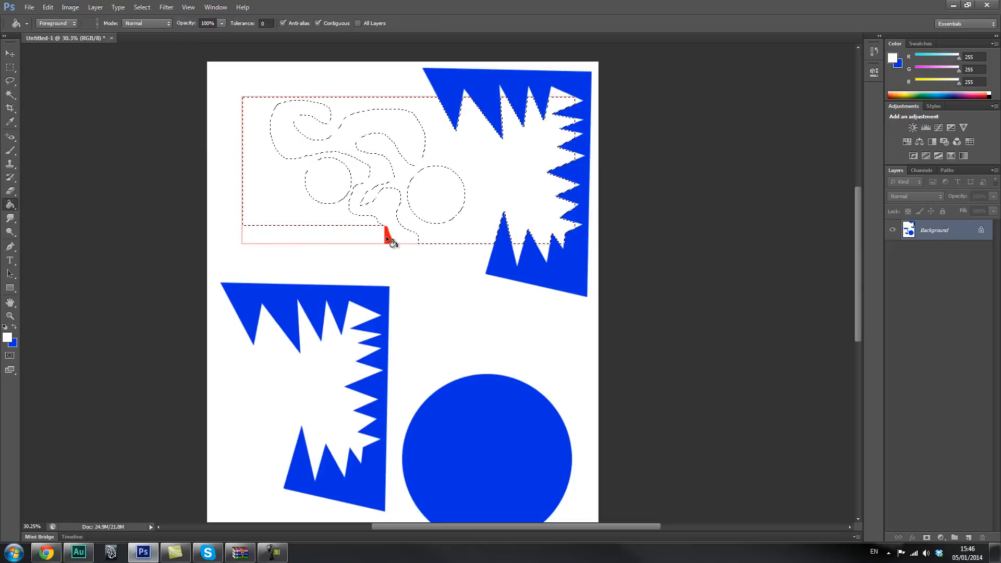
- Undo the white fill of the red area and inspect the small red sliver beside the white strip
scroll(391, 249, up, 3)
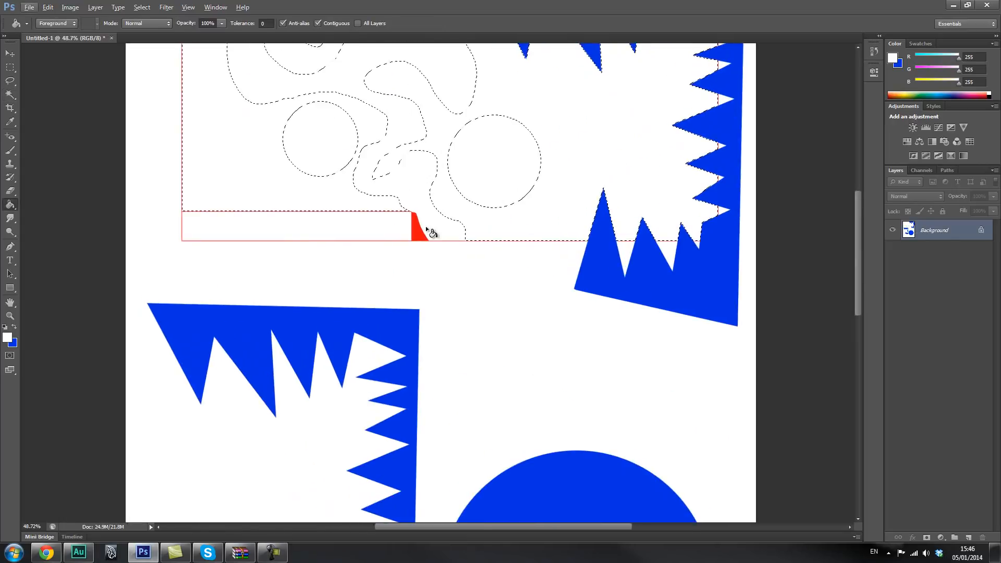
click(505, 222)
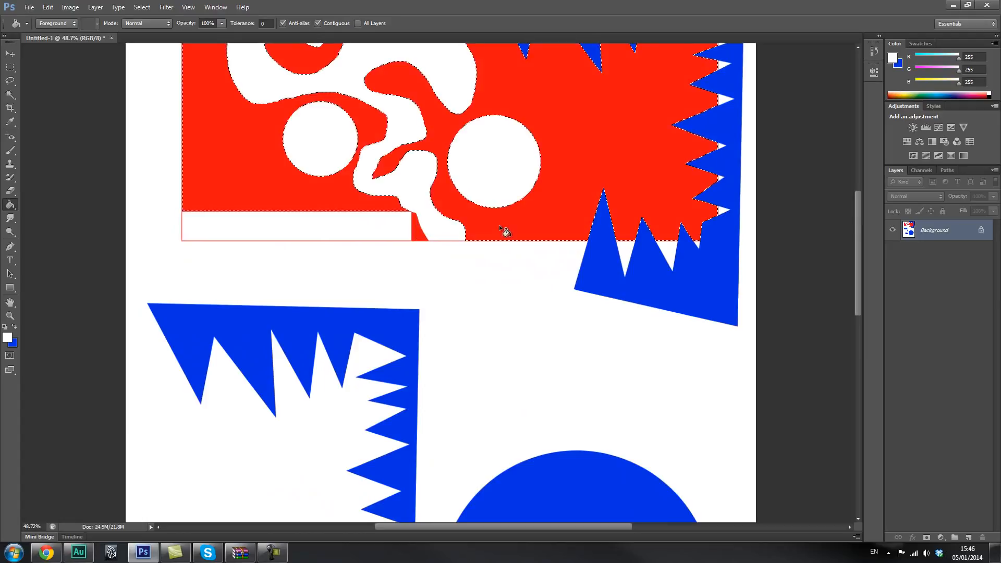
scroll(422, 213, up, 1)
scroll(422, 213, up, 3)
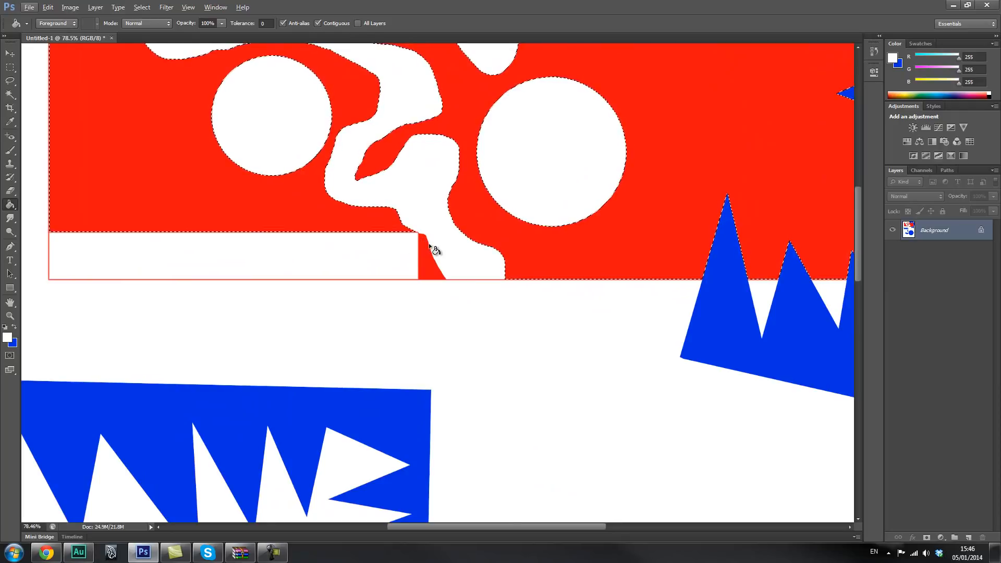
scroll(558, 271, down, 3)
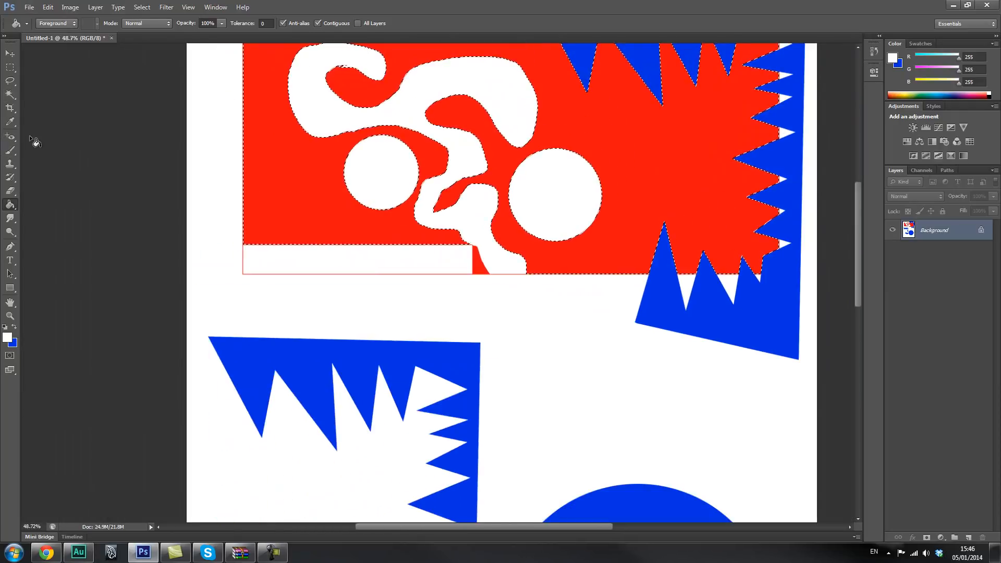
- Set the Magic Wand tolerance to 100 and reselect the red area of the rectangle
click(10, 94)
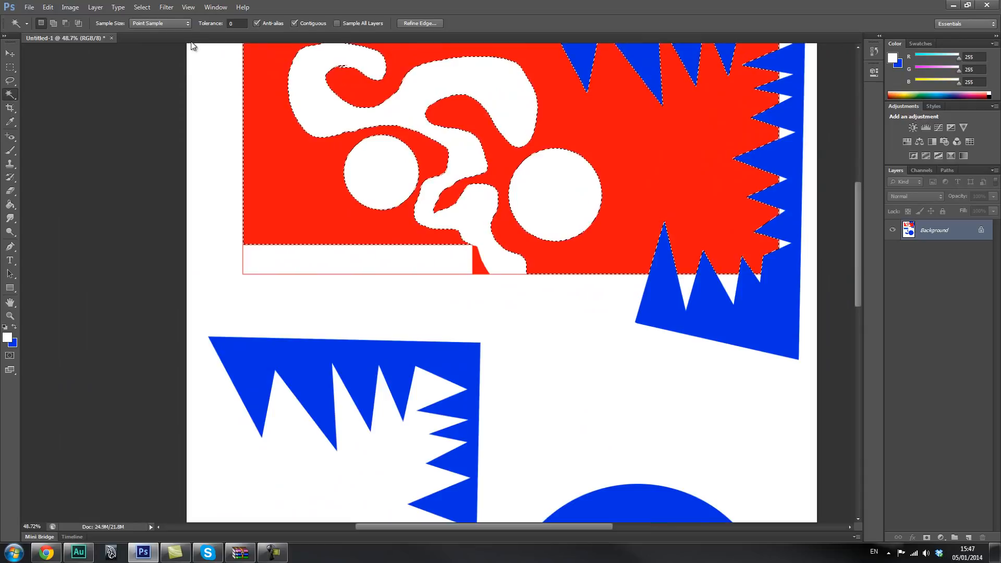
click(230, 23)
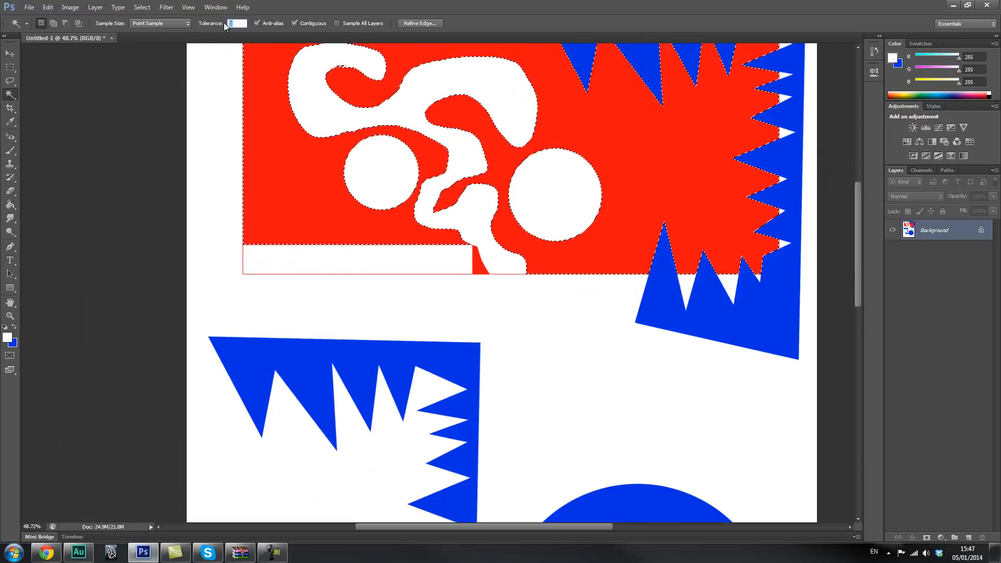
text(1)
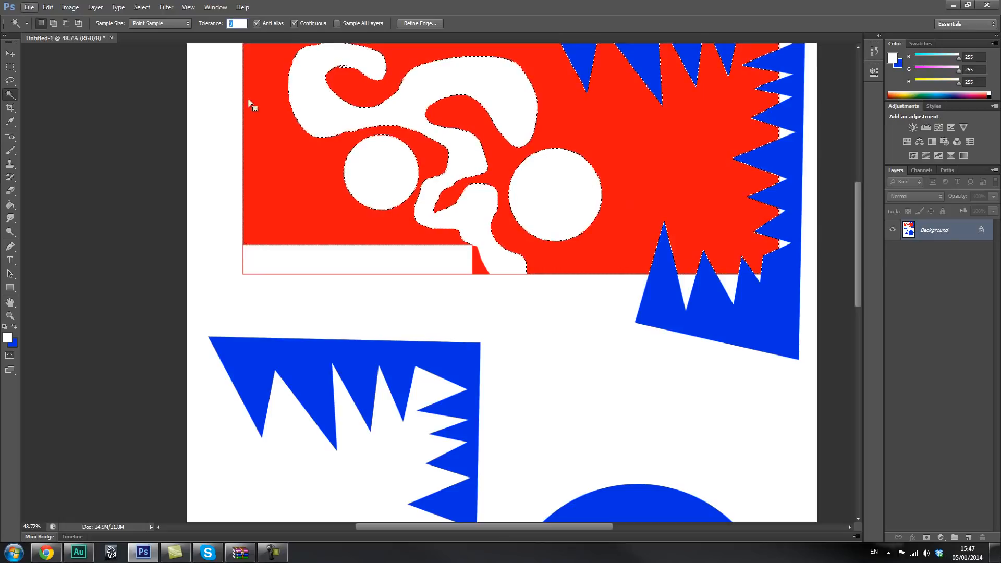
text(00)
key(Return)
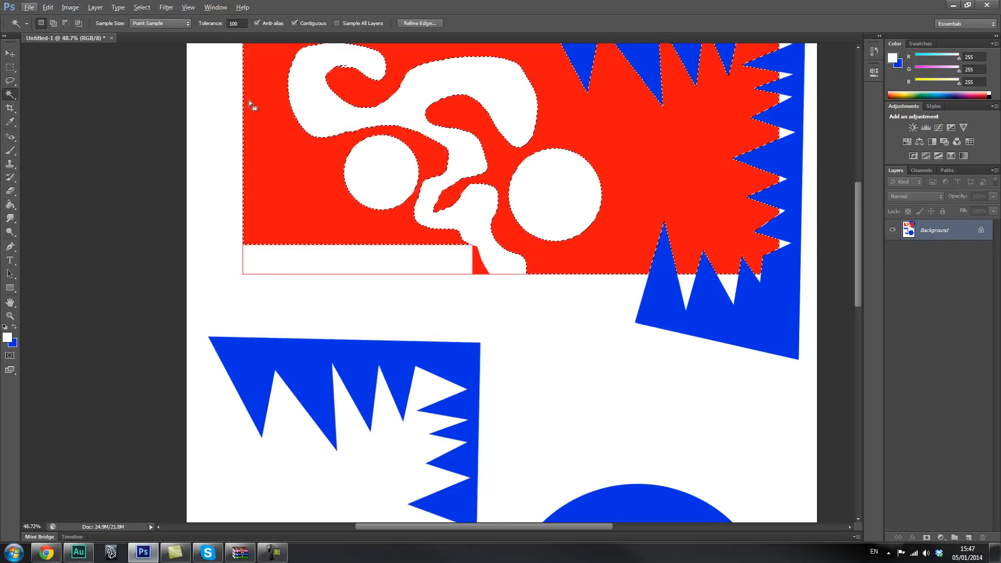
click(633, 144)
click(600, 215)
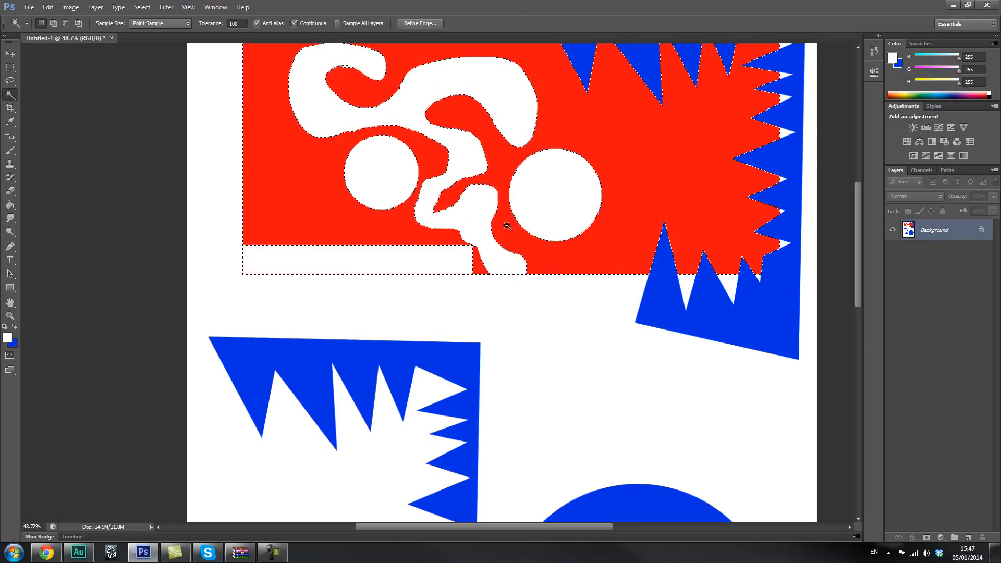
- Fill the selected red area of the rectangle with white using the Paint Bucket and deselect it
key(g)
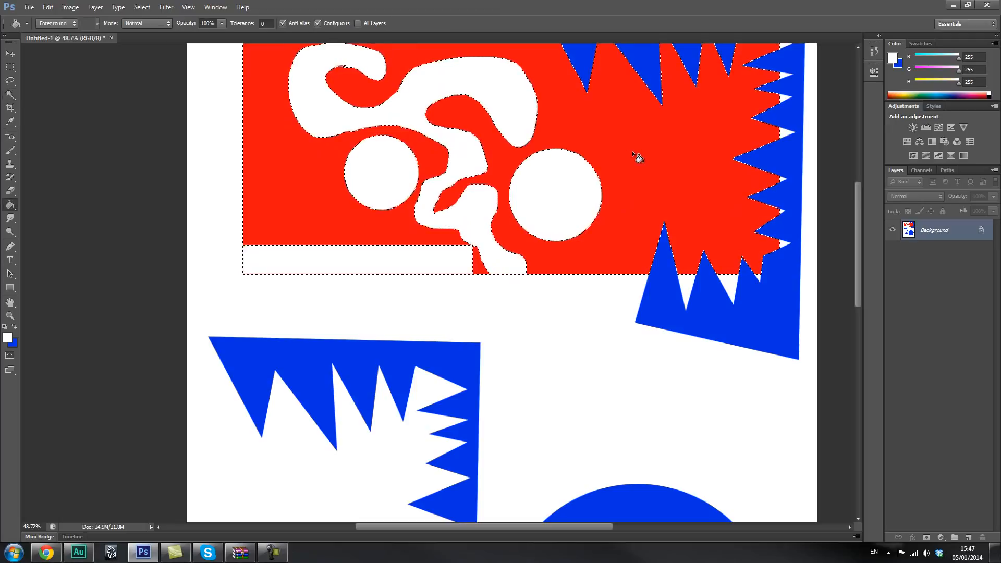
click(634, 150)
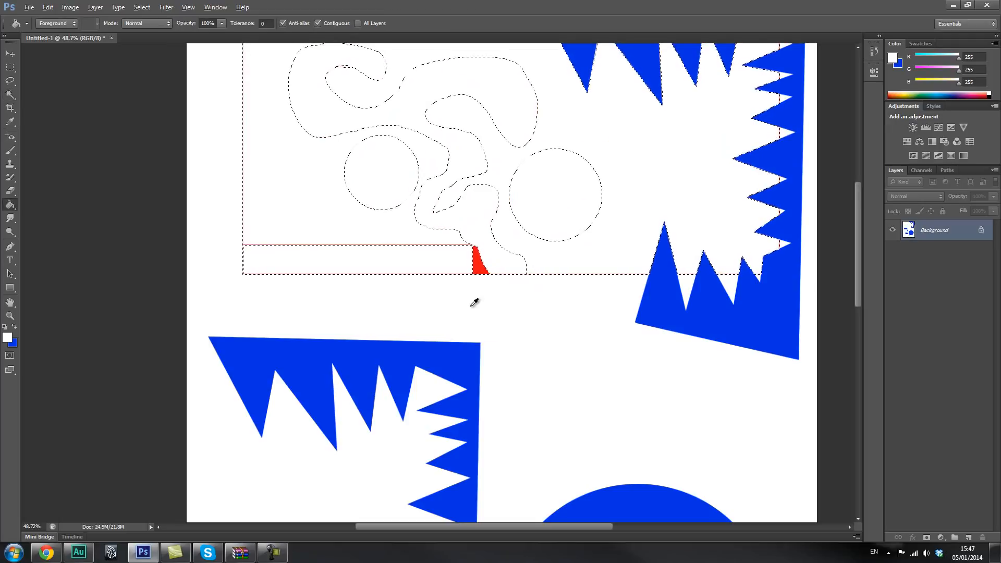
key(alt)
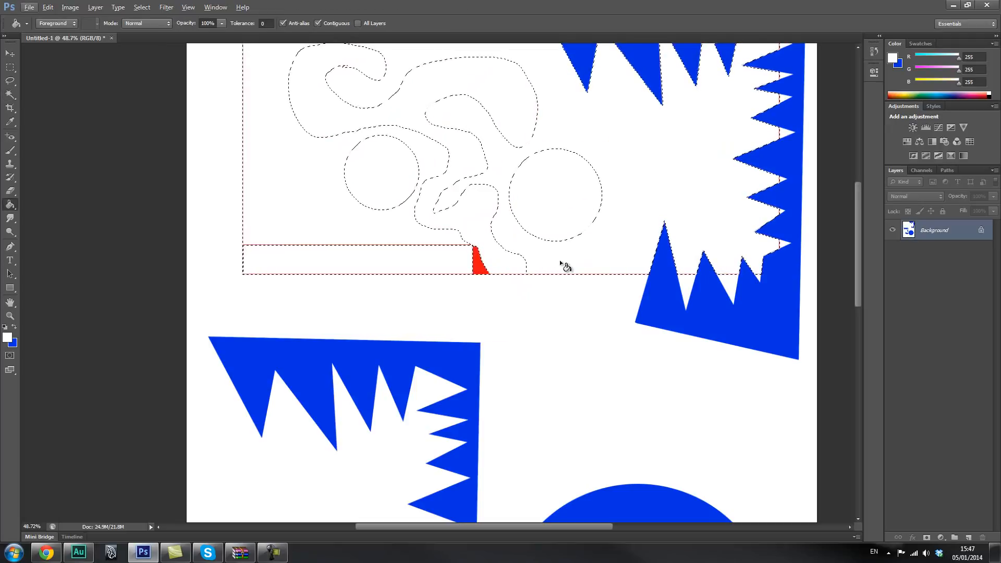
key(ctrl+d)
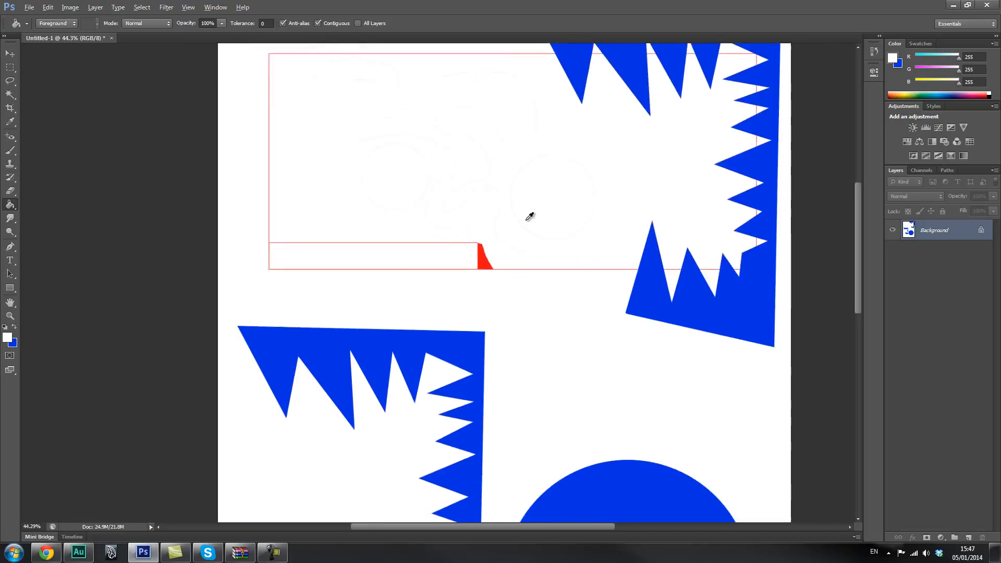
- Undo the white fill and the selection of the rectangle's red area
key(ctrl+z)
scroll(550, 219, up, 1)
key(ctrl+d)
key(ctrl+z)
key(ctrl+d)
key(ctrl+z)
key(ctrl+alt+z)
- Select the rectangle's red area with the Magic Wand and add the small red sliver beside the white strip to the selection
key(w)
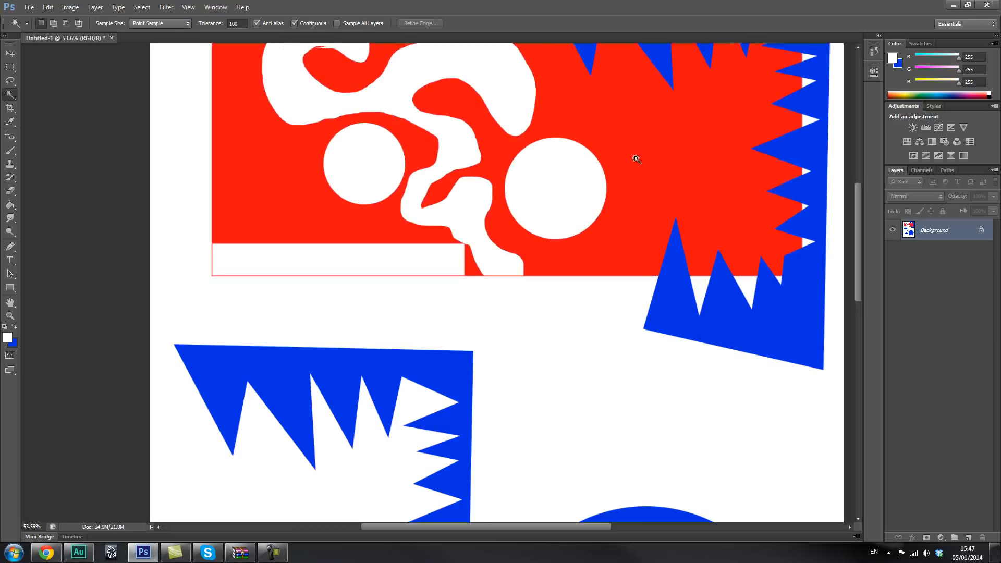
click(640, 148)
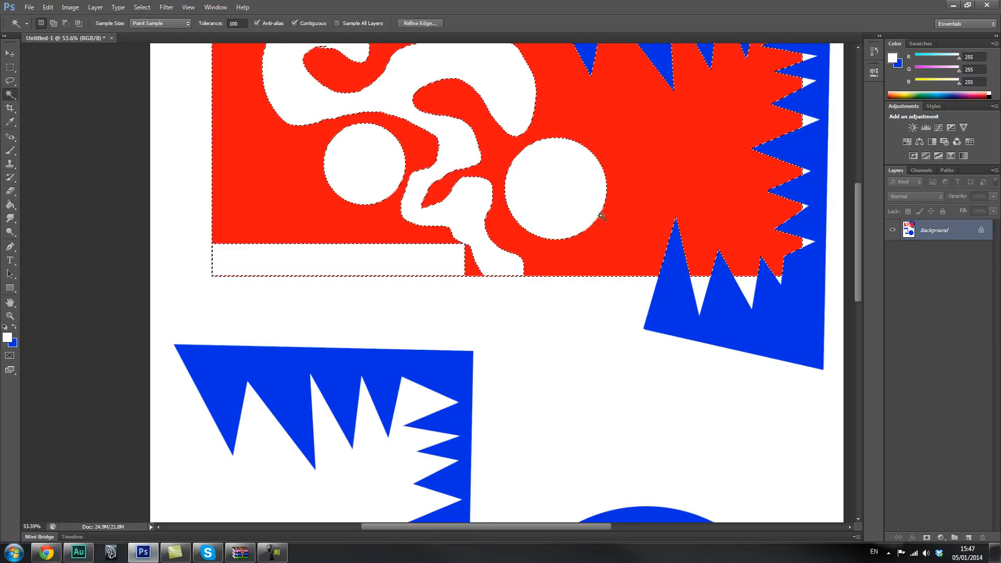
shift+click(470, 256)
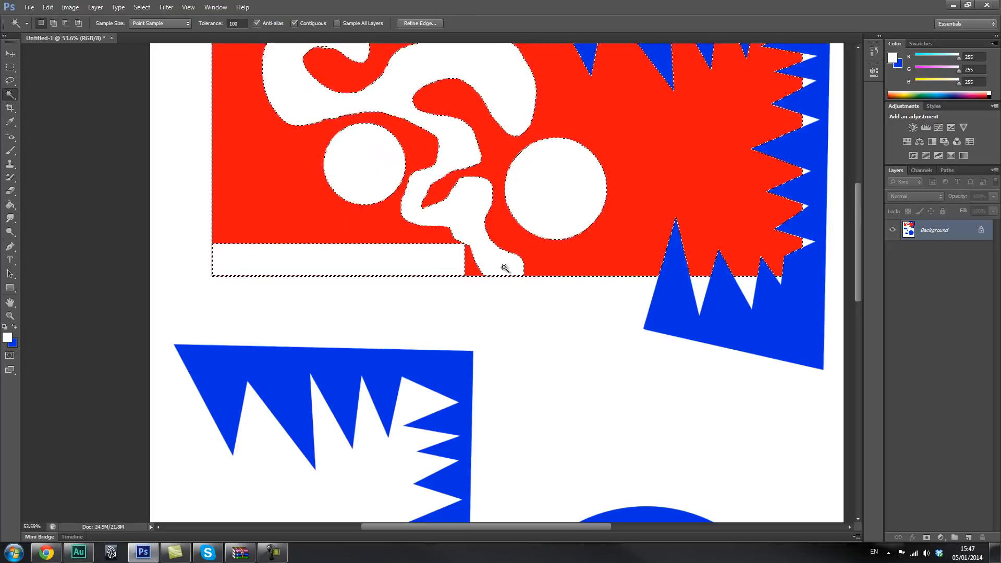
- Fill the selected red area and the small sliver with white using the Paint Bucket, and remove the selection
key(g)
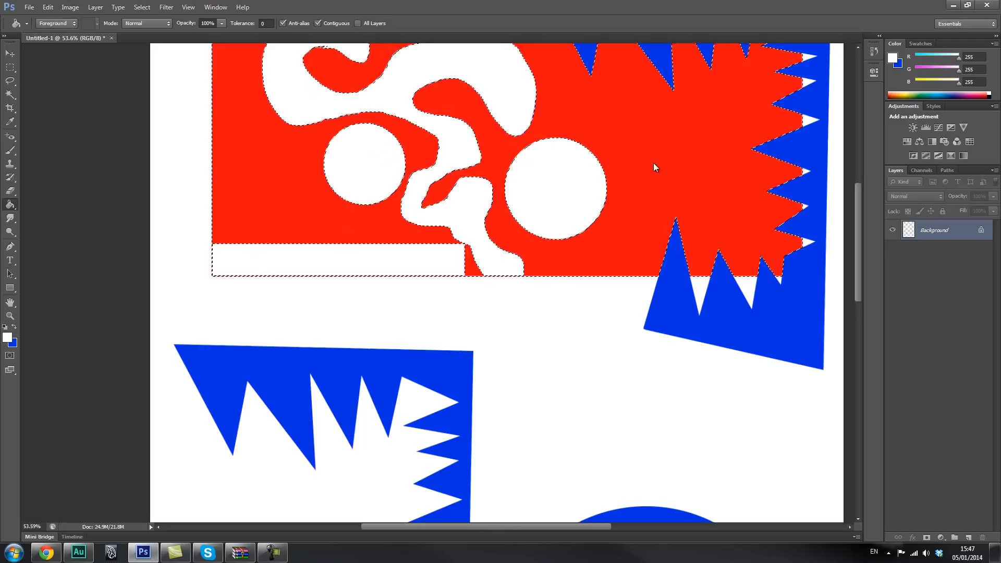
click(654, 164)
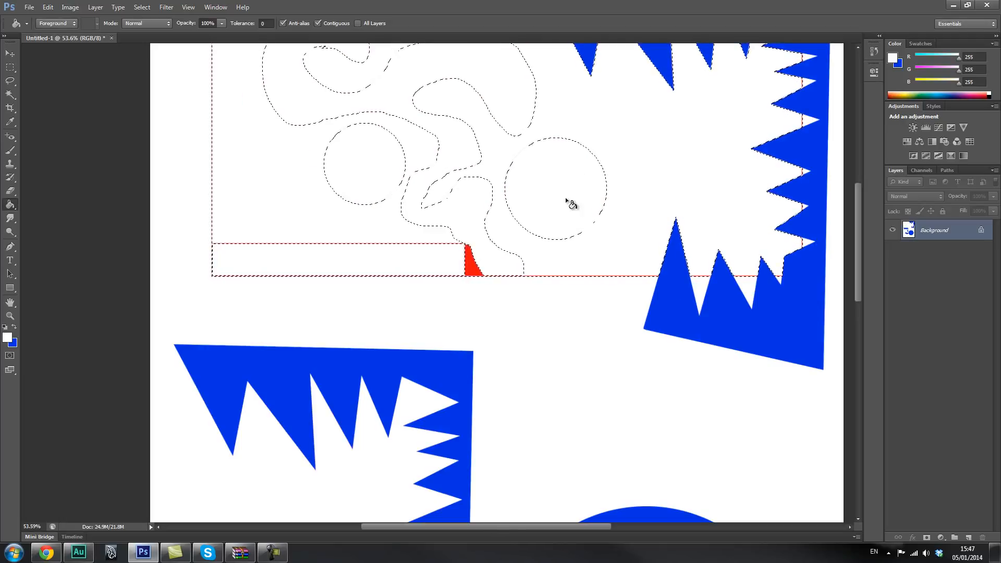
click(471, 267)
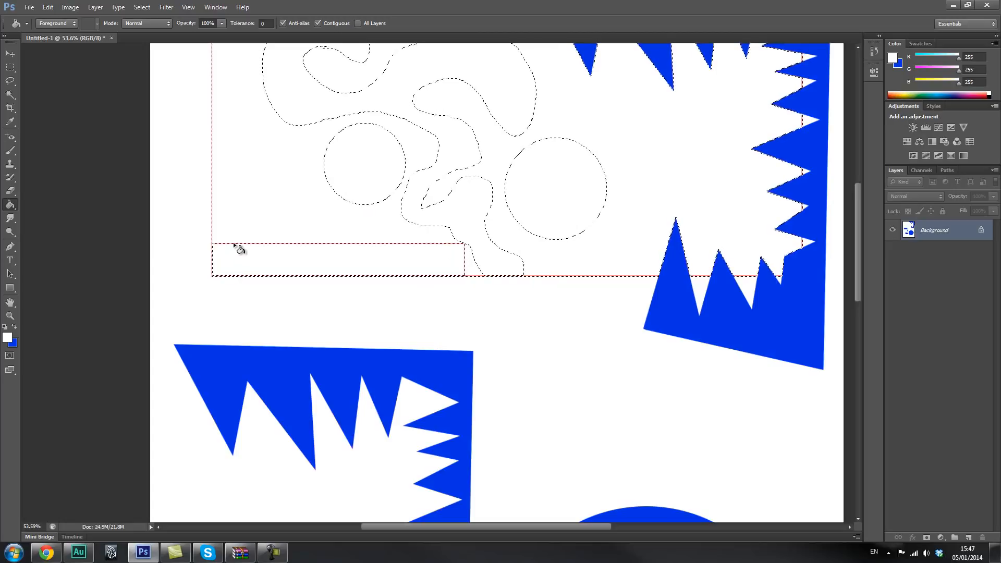
key(ctrl+d)
- Draw a rectangular marquee around the left part of the thin red outline in the upper half of the page
scroll(389, 272, down, 3)
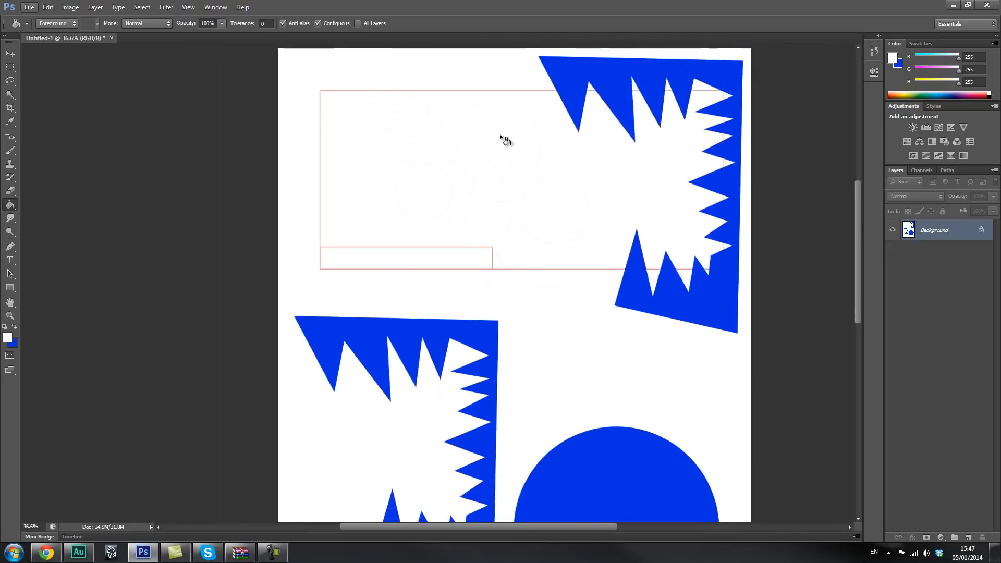
scroll(463, 255, down, 2)
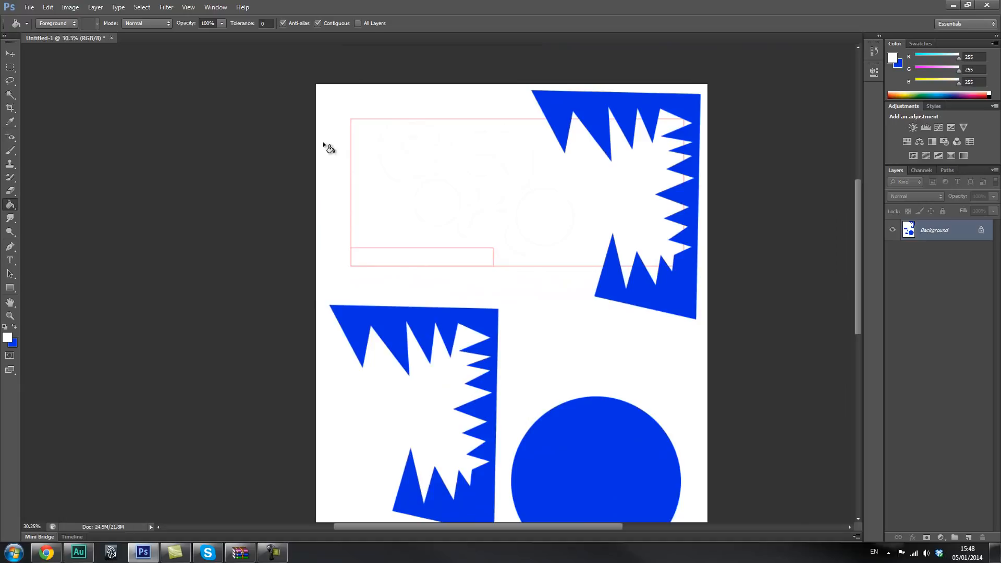
click(10, 68)
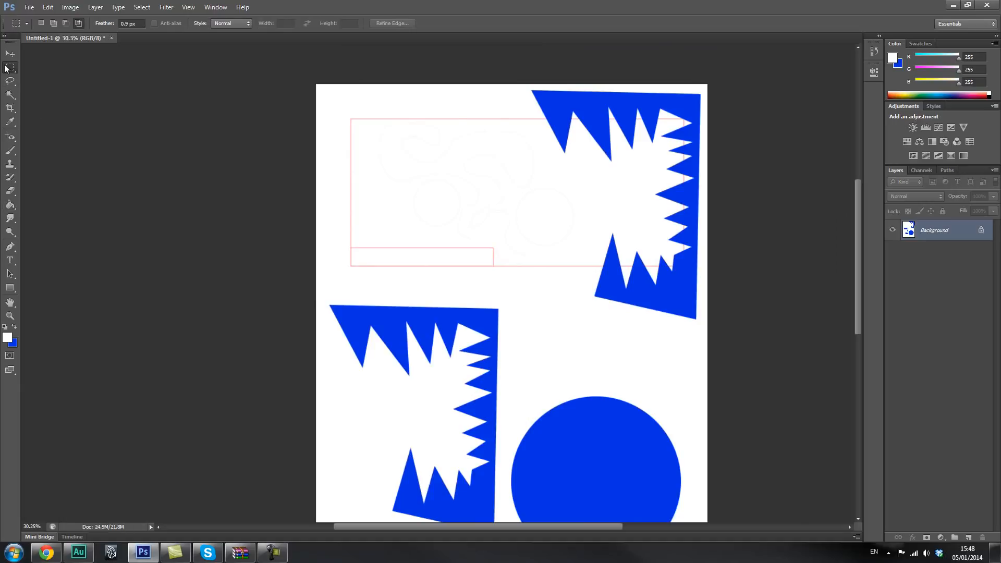
right_click(6, 68)
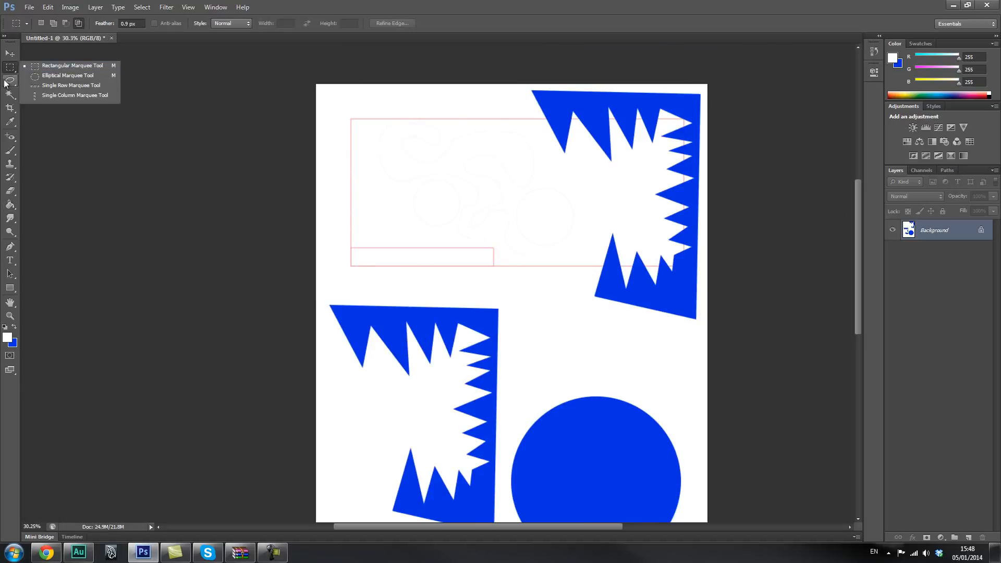
click(44, 68)
drag(336, 97, 544, 295)
click(219, 295)
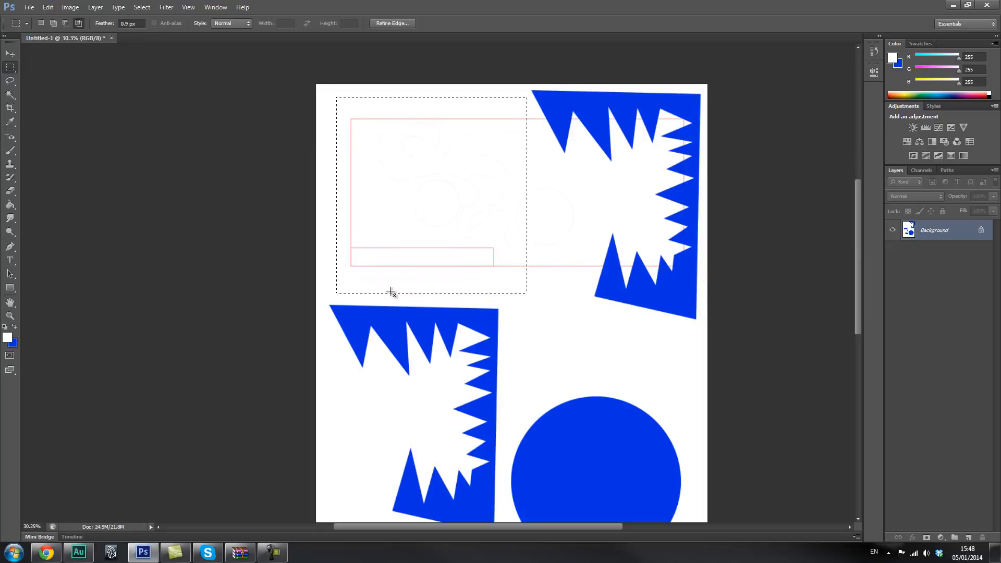
- Paint over the red outline's left side and the inner horizontal line with white Paint Bucket fills inside the selection
key(g)
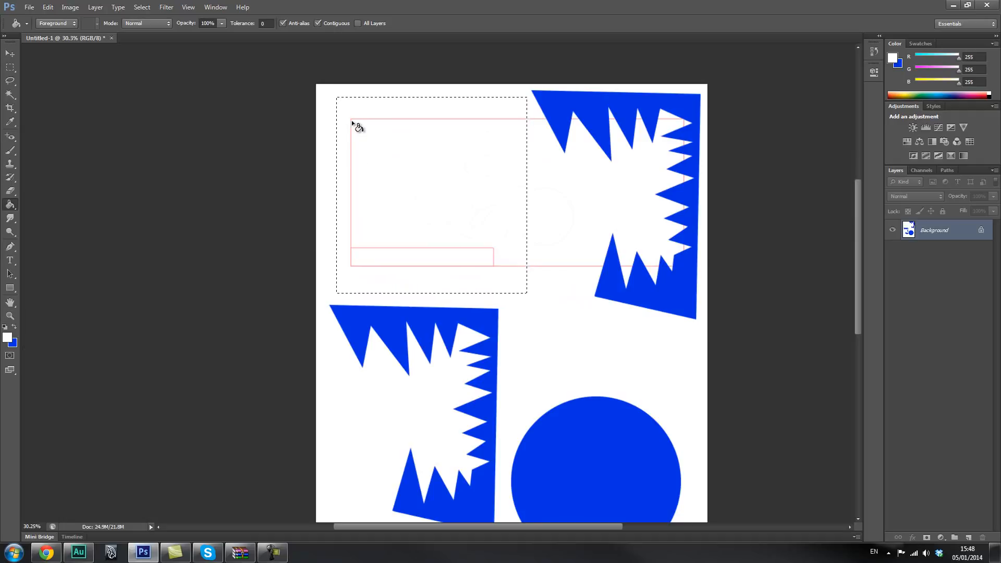
scroll(352, 119, up, 8)
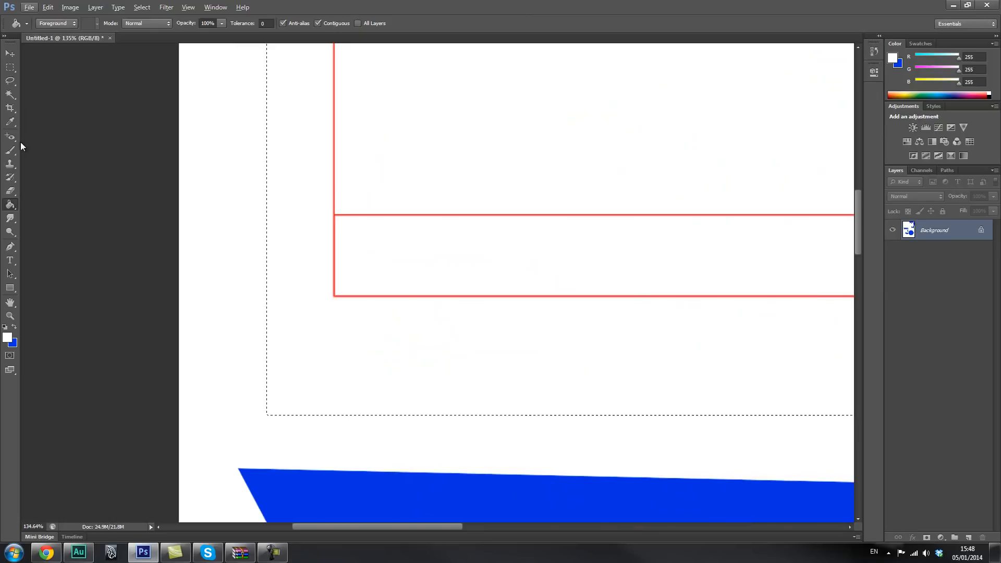
click(334, 214)
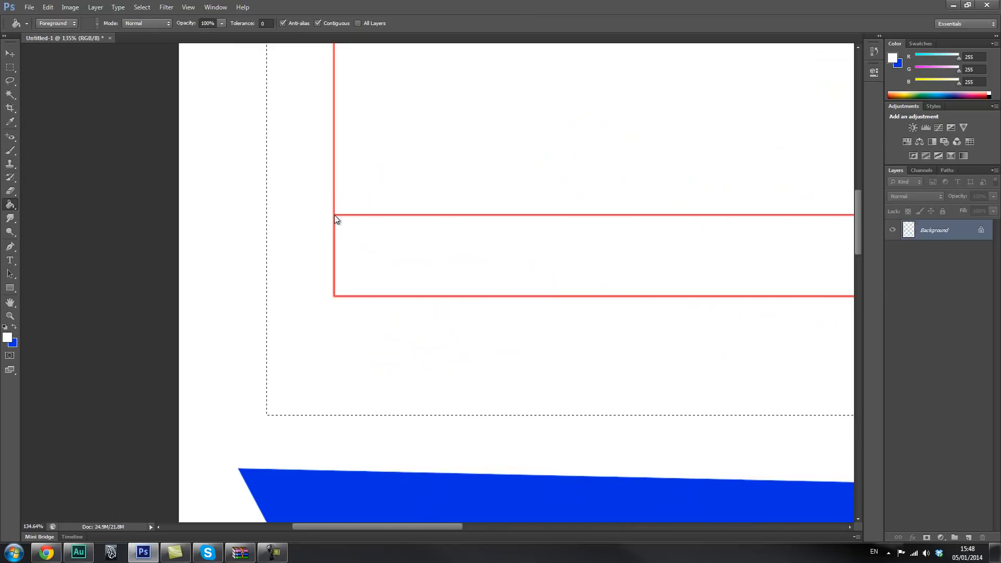
click(339, 214)
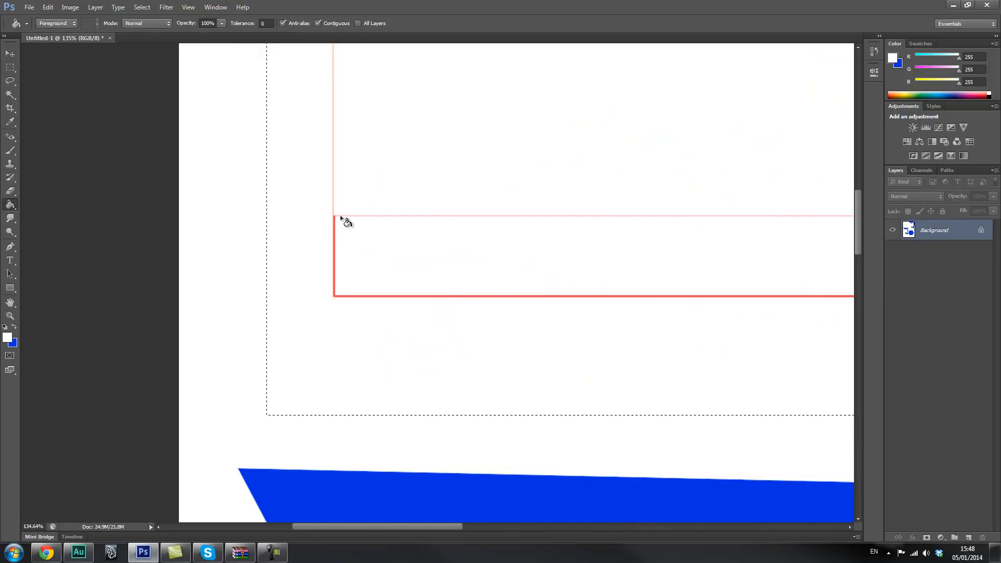
click(340, 215)
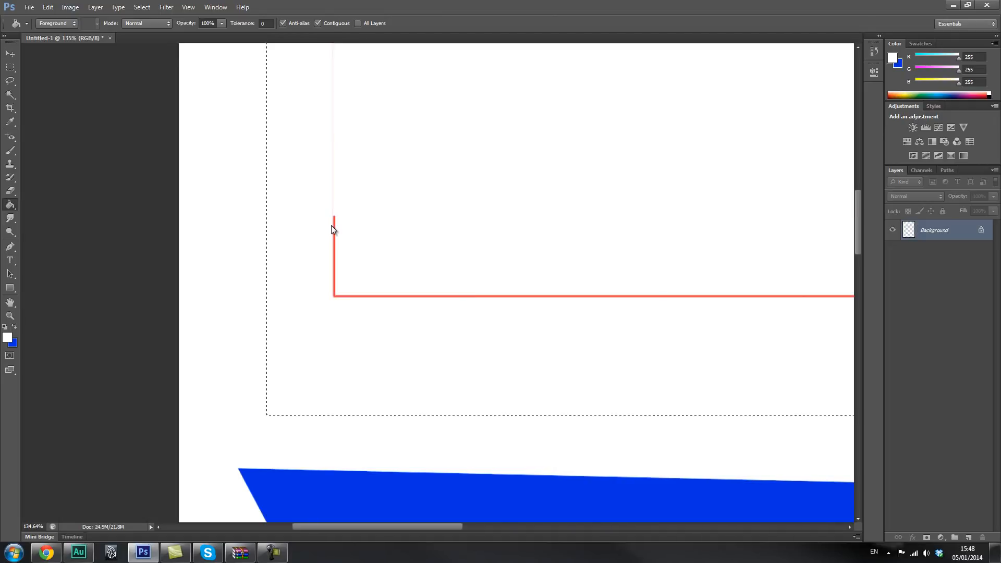
click(334, 224)
- Erase across the upper left part of the selected area with the Eraser tool at 17% opacity
scroll(551, 253, down, 16)
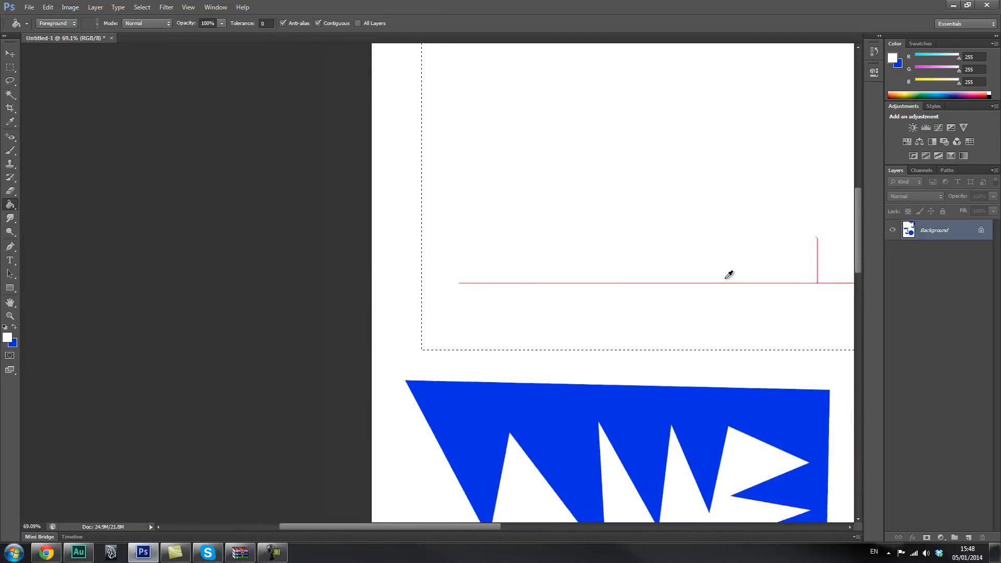
scroll(825, 209, up, 3)
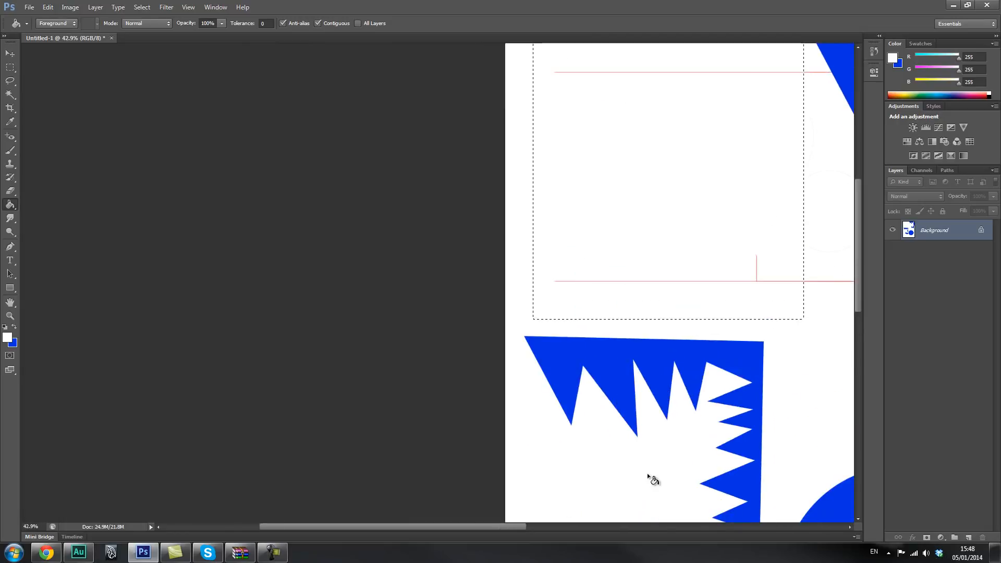
drag(493, 527, 567, 527)
scroll(496, 214, up, 2)
key(e)
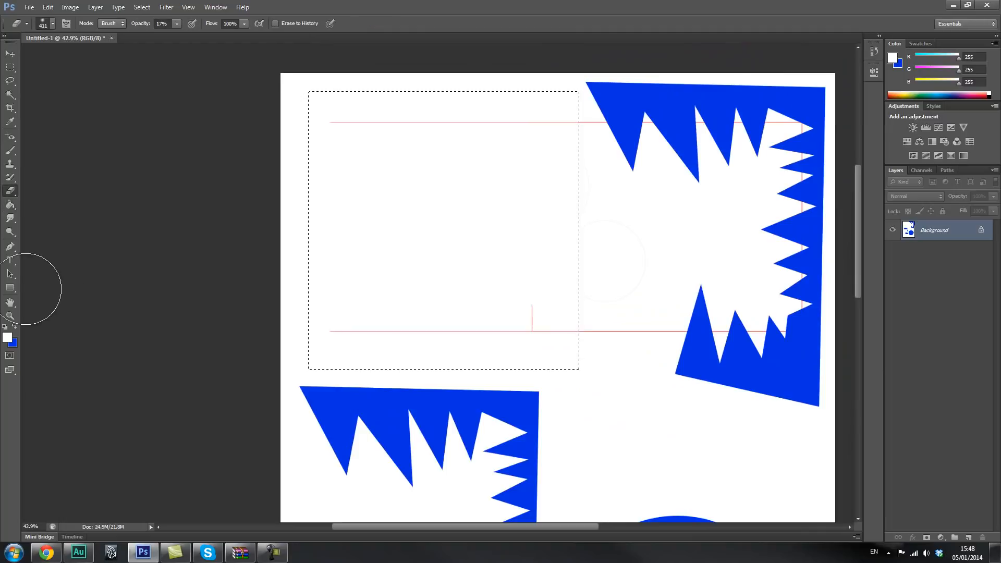
right_click(14, 191)
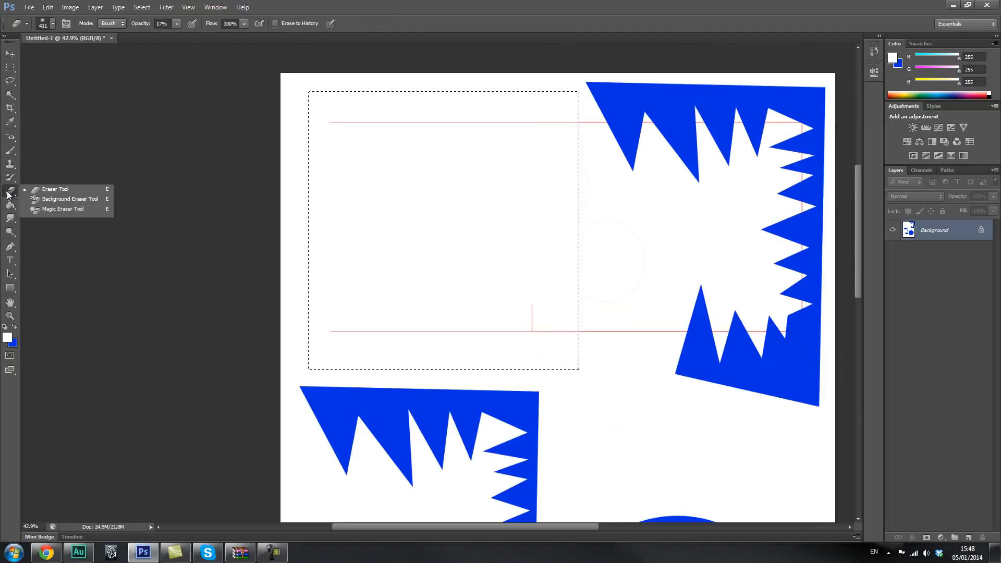
click(47, 189)
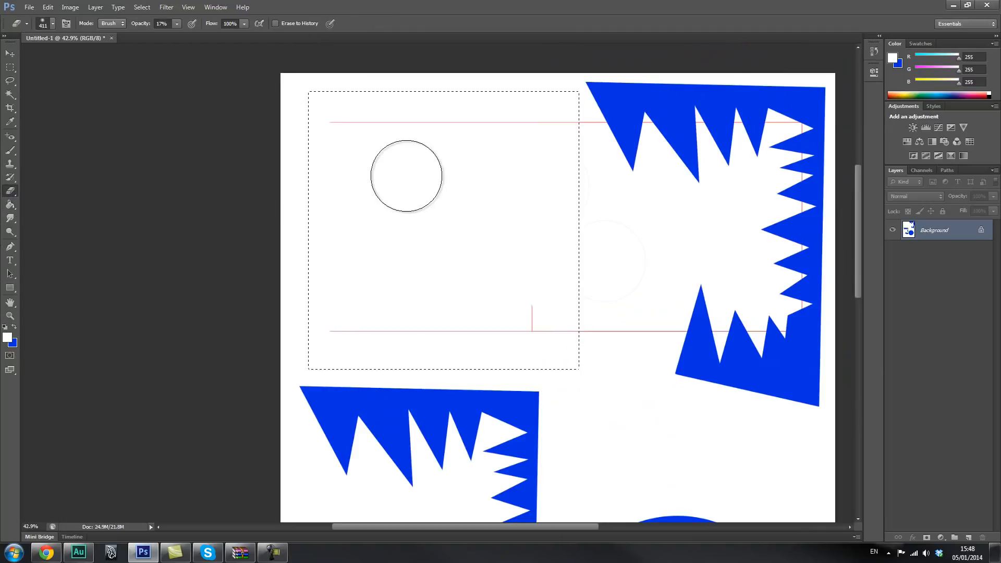
mouse_move(369, 173)
mouse_down()
mouse_move(339, 128)
mouse_move(368, 134)
mouse_move(342, 135)
mouse_move(363, 141)
mouse_move(480, 136)
mouse_move(402, 151)
mouse_move(386, 137)
mouse_move(394, 167)
mouse_move(371, 171)
mouse_up()
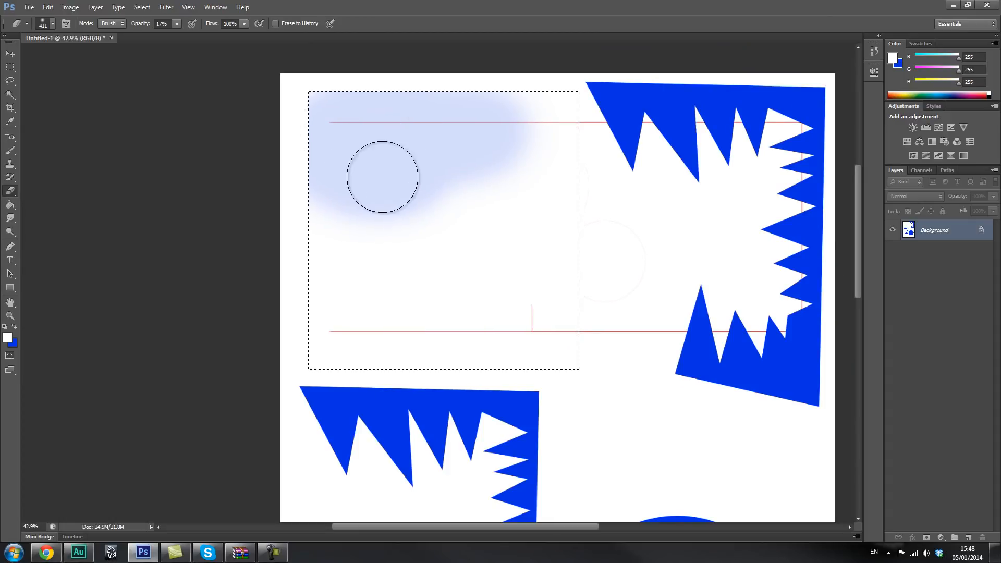
- Leave the foreground color as it is and set the background color to white
click(7, 338)
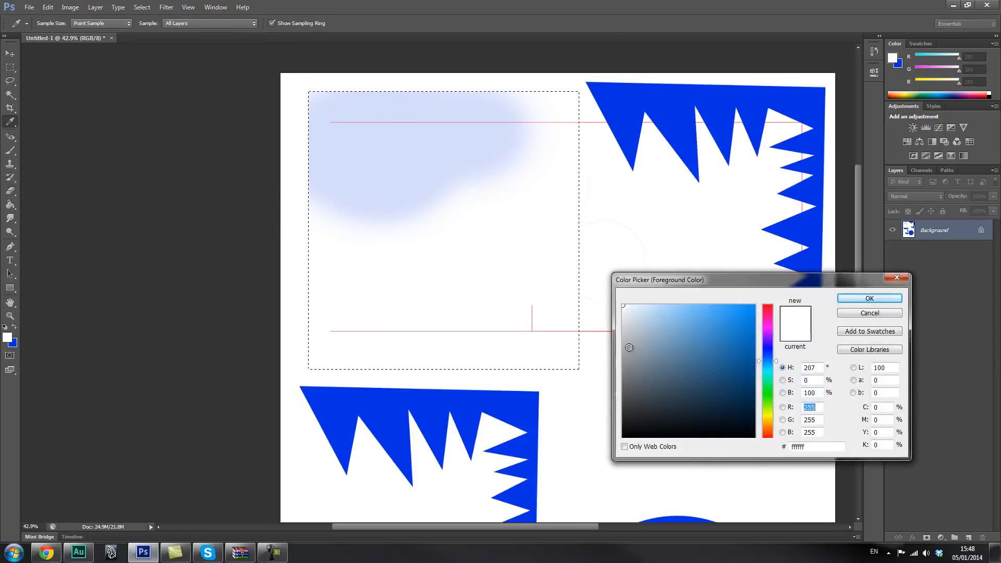
click(598, 296)
click(863, 311)
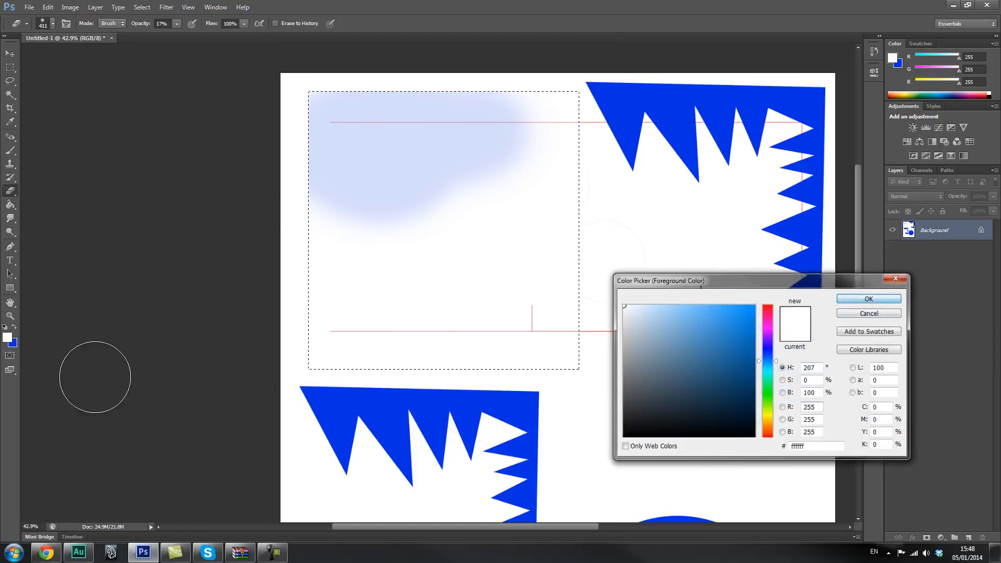
click(16, 342)
click(629, 308)
click(864, 302)
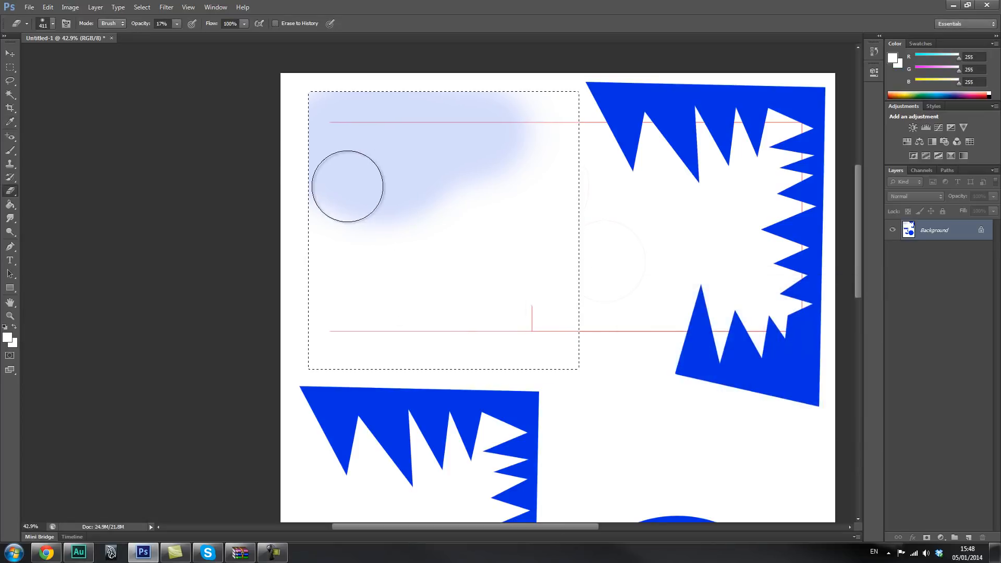
- Erase over the light blue smudge, set the Eraser opacity to 100% and keep its mode on Brush
drag(175, 24, 234, 36)
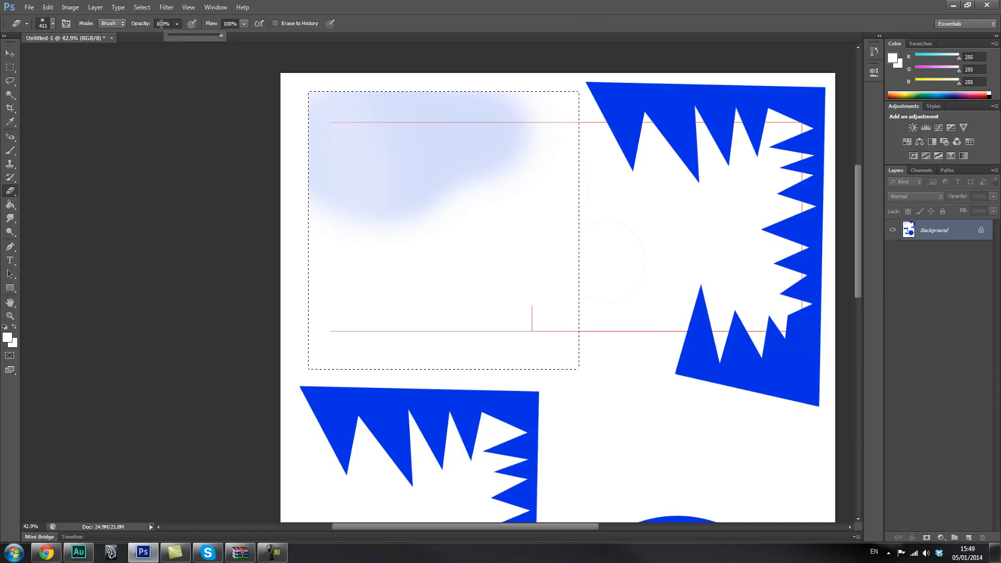
click(120, 24)
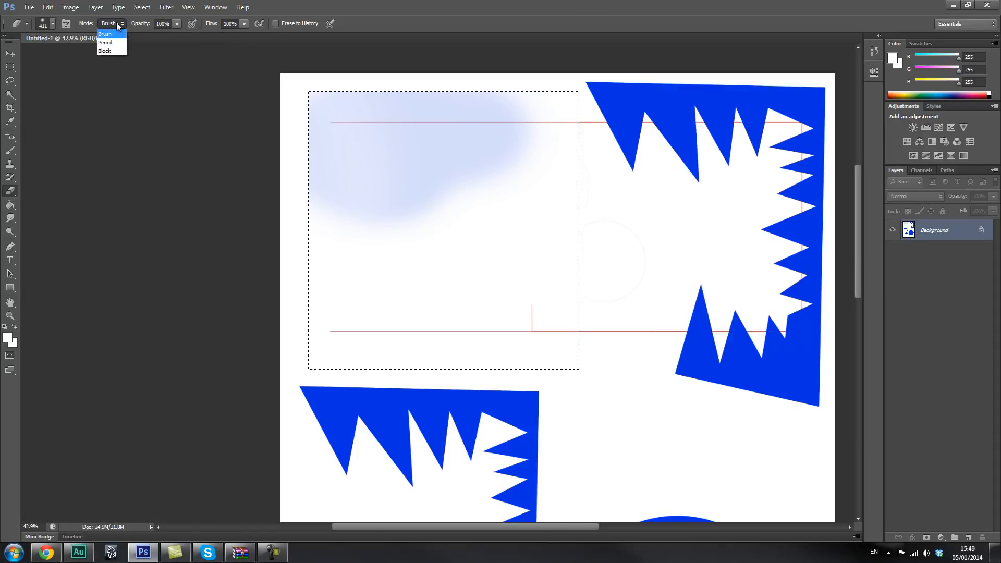
click(117, 23)
- Choose the hard round 60 px brush for the Eraser, enlarge it to 98 px and reopen the brush presets
right_click(453, 164)
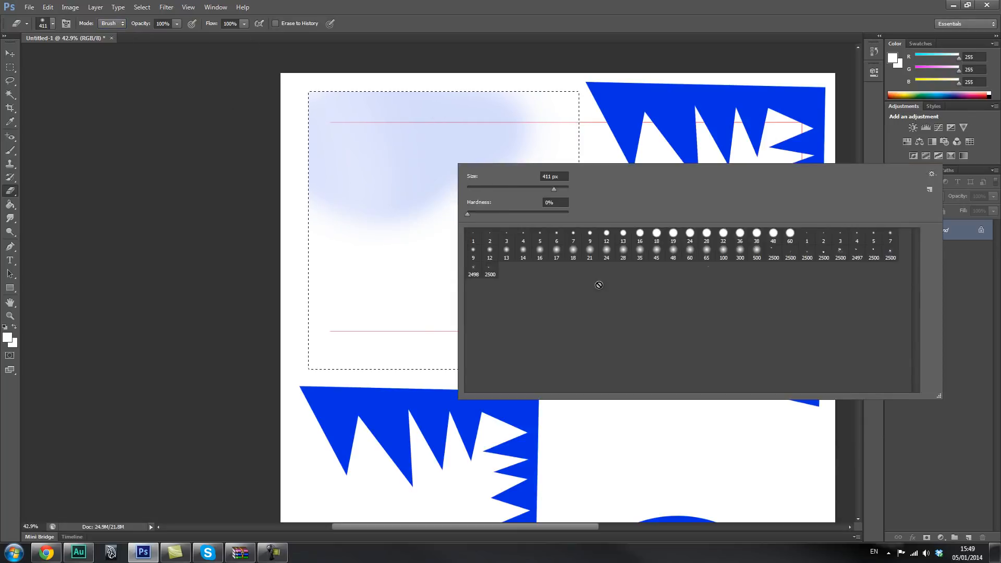
click(789, 236)
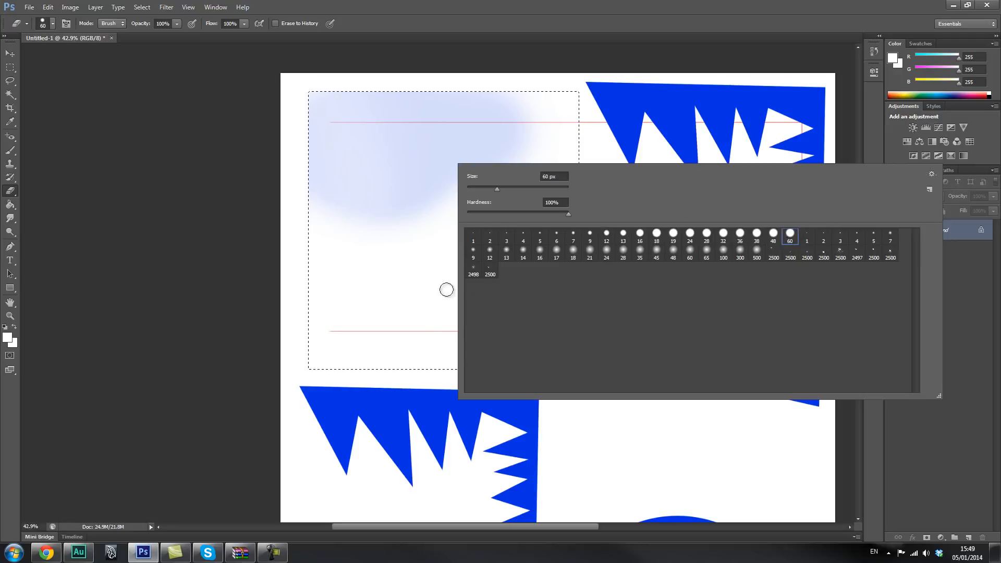
drag(497, 188, 498, 189)
click(39, 25)
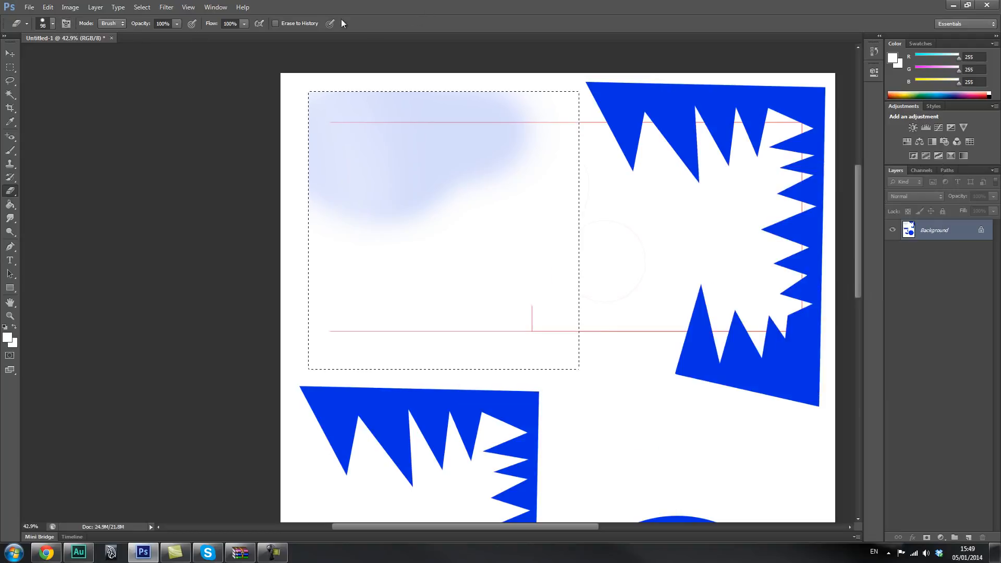
click(52, 24)
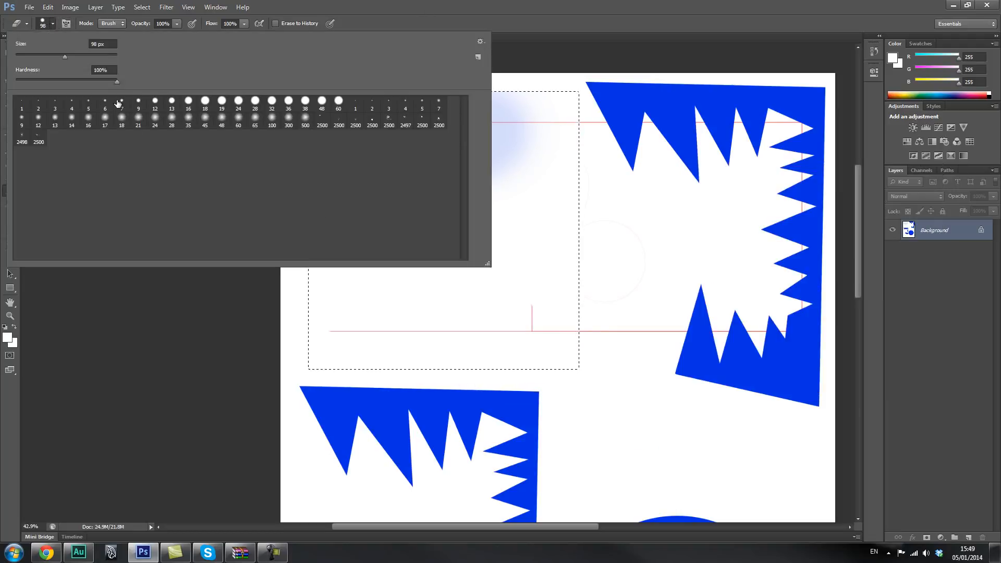
- Erase a curved stroke through the light blue area and enlarge the Eraser brush to 178 px
click(563, 177)
mouse_move(522, 150)
mouse_down()
mouse_move(426, 205)
mouse_move(519, 194)
mouse_up()
right_click(519, 195)
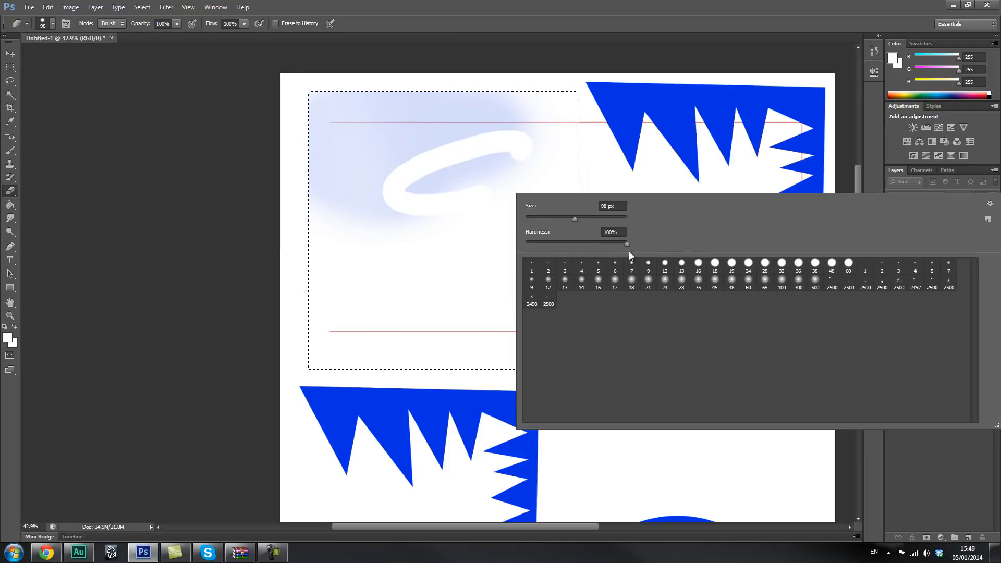
drag(574, 218, 596, 221)
- Erase over the remaining light blue area and the nearby red lines, clearing the selection
click(545, 108)
mouse_move(473, 108)
mouse_down()
mouse_move(453, 100)
mouse_move(389, 154)
mouse_move(217, 186)
mouse_up()
mouse_move(212, 358)
mouse_down()
mouse_move(295, 356)
mouse_move(319, 340)
mouse_move(399, 342)
mouse_move(595, 309)
mouse_move(518, 331)
mouse_move(539, 309)
mouse_up()
key(ctrl+d)
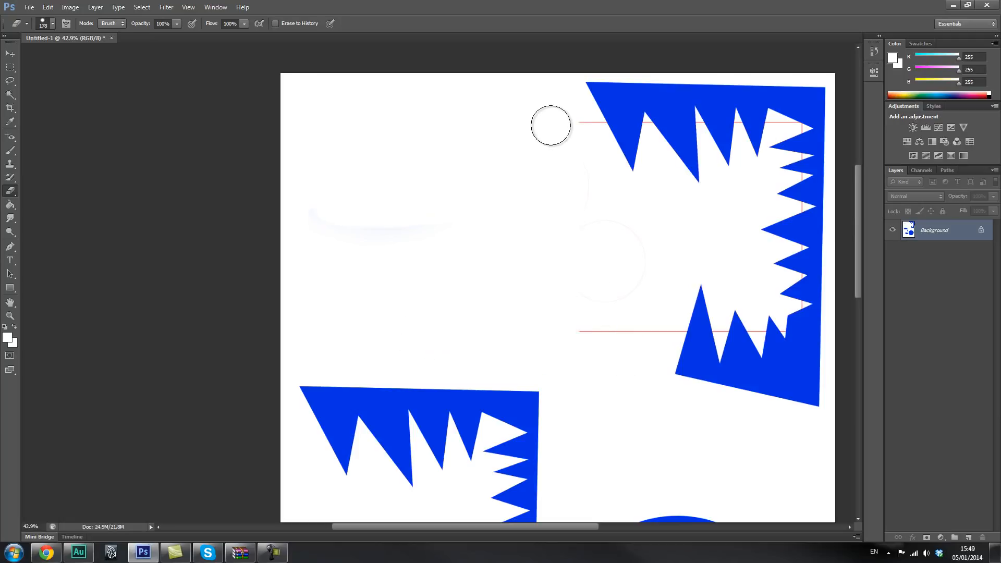
mouse_move(584, 342)
mouse_down()
mouse_move(637, 331)
mouse_move(678, 286)
mouse_move(651, 344)
mouse_up()
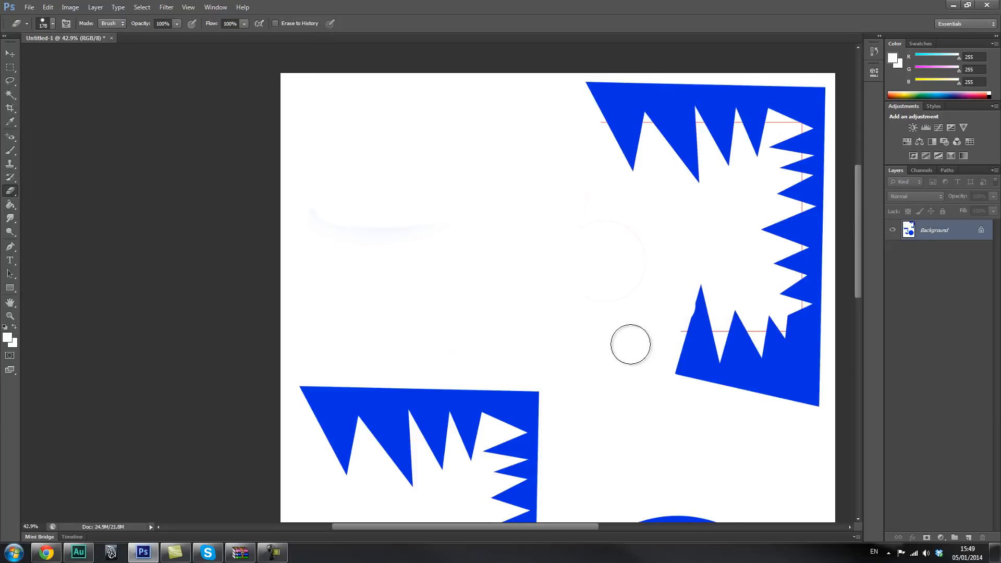
- Erase three large round holes in the blue circle with the 178 px Eraser
scroll(632, 340, down, 5)
scroll(637, 366, down, 1)
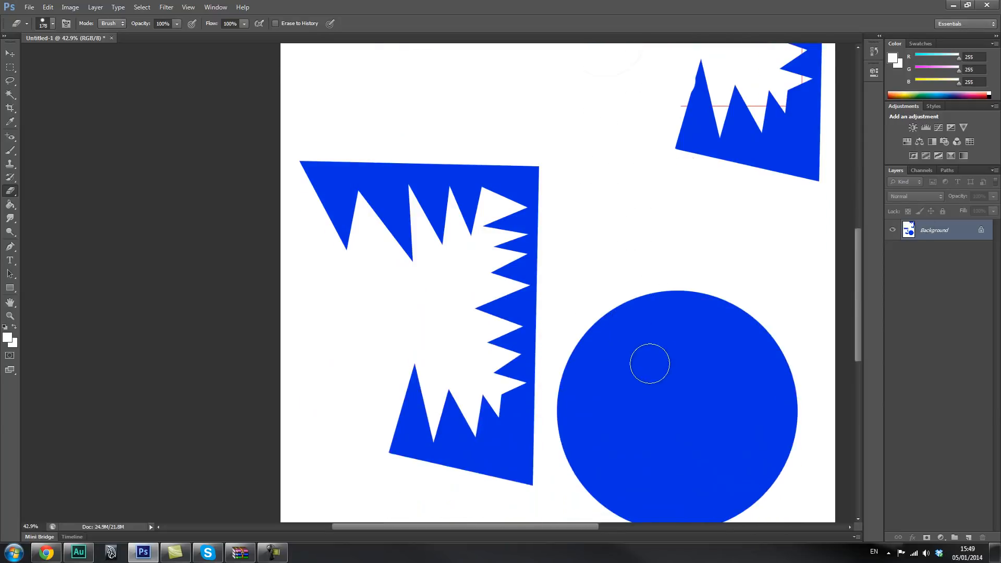
click(654, 354)
click(687, 424)
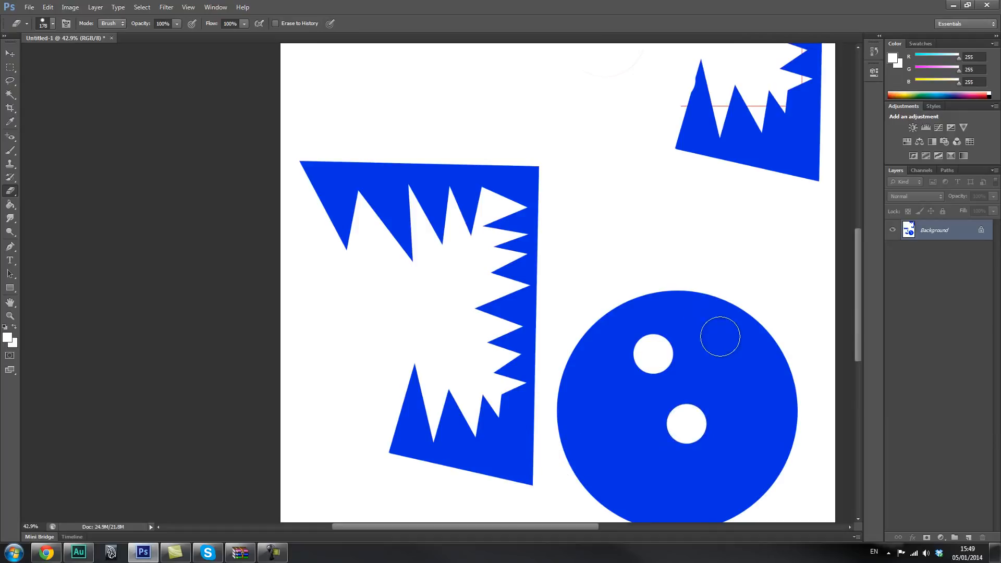
click(726, 354)
- Erase the upper right corner of the lower left jagged shape and a round hole in the upper right jagged shape
scroll(623, 176, up, 1)
click(537, 225)
scroll(608, 172, up, 2)
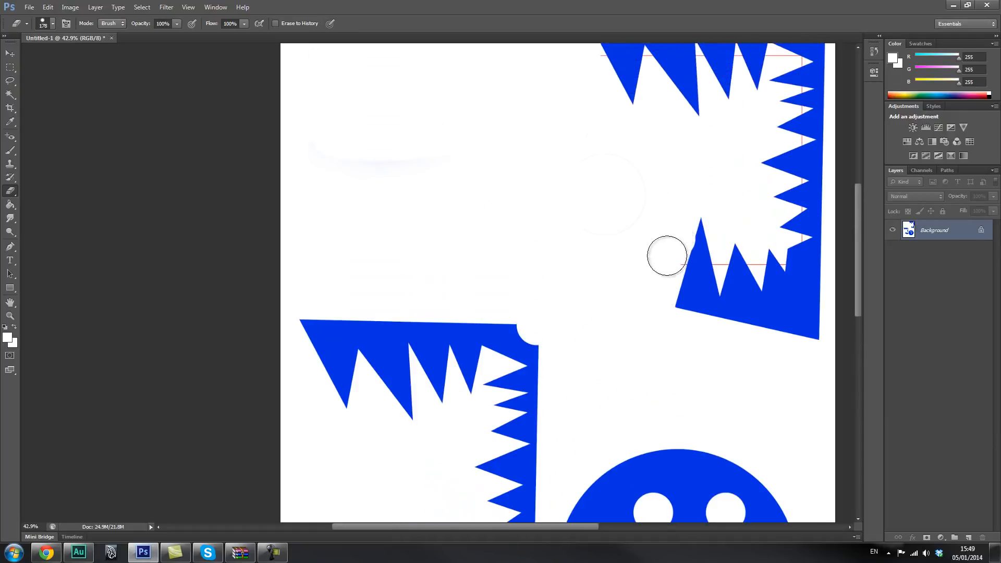
scroll(758, 274, down, 1)
click(793, 232)
- Reduce the Eraser size to 60 px and erase a small dot between the holes in the blue circle
right_click(596, 173)
click(556, 198)
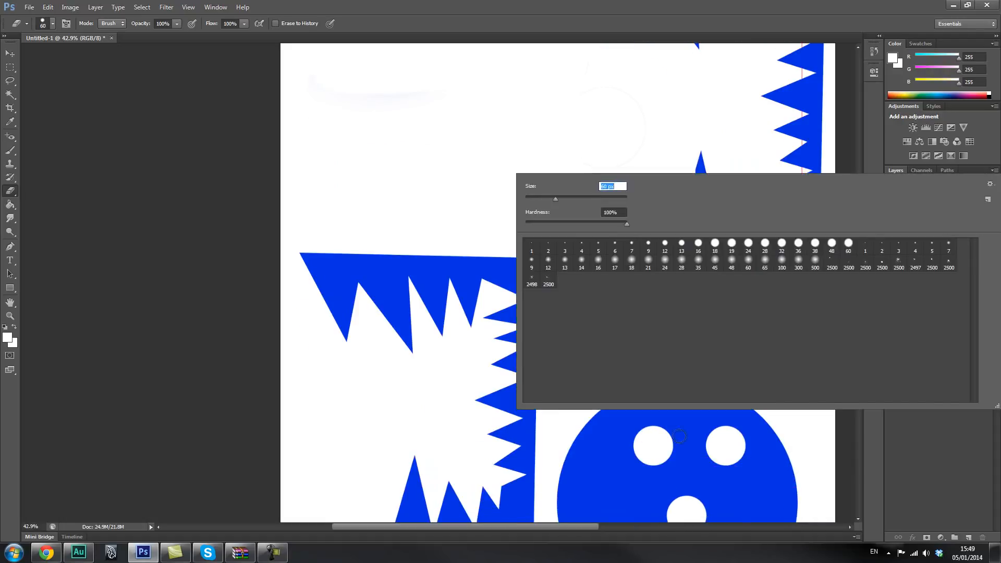
click(702, 479)
scroll(596, 411, down, 3)
scroll(618, 362, down, 1)
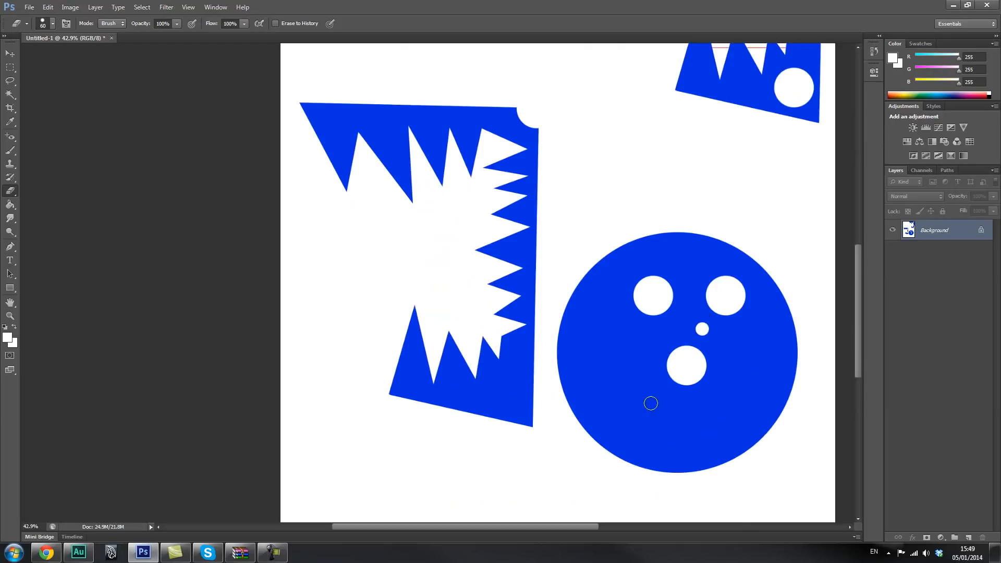
- Choose the soft 35 px Eraser brush, enlarge it to 60 px and erase a soft dot near the blue circle's top
right_click(652, 390)
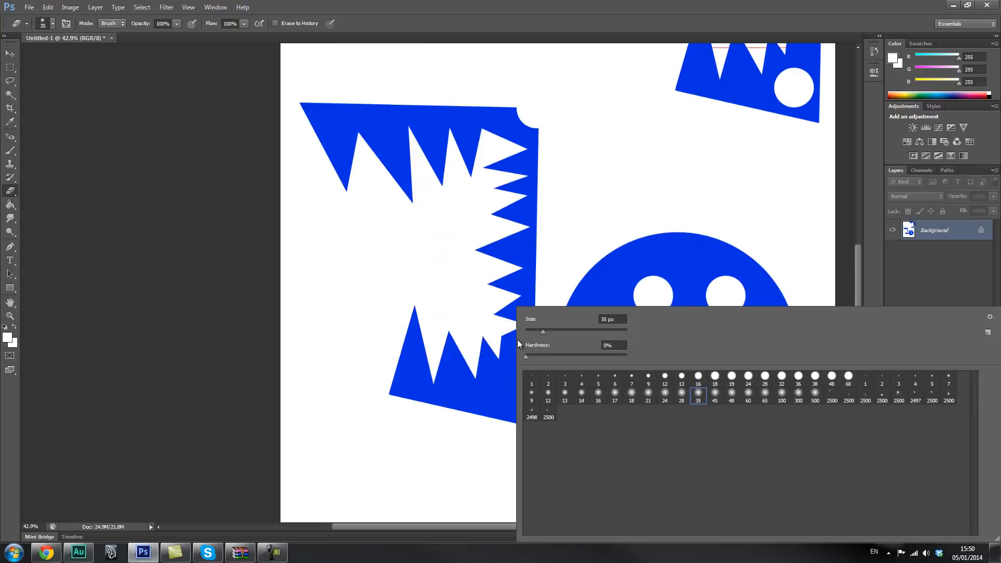
drag(543, 331, 555, 331)
key(Return)
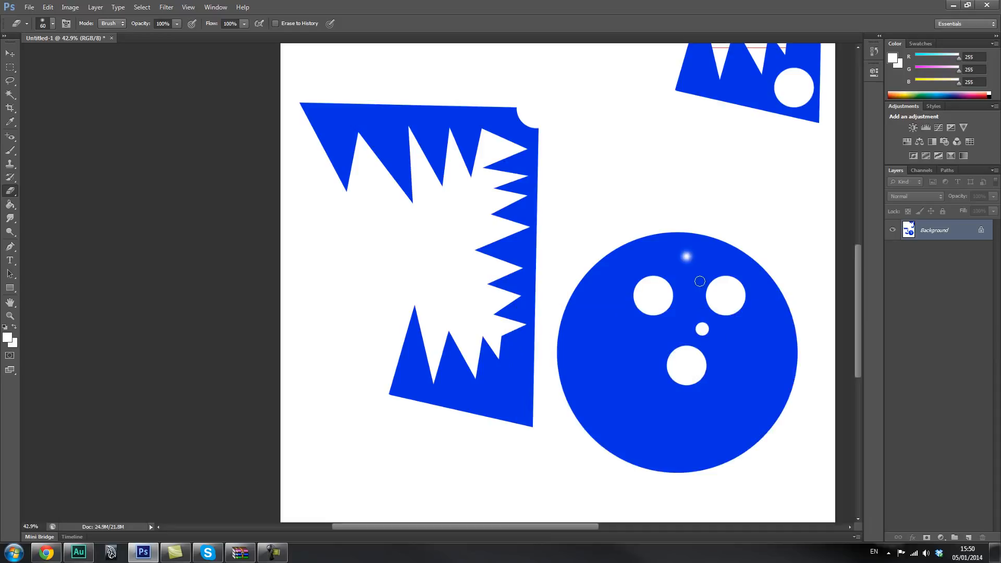
scroll(709, 313, up, 1)
scroll(733, 335, up, 2)
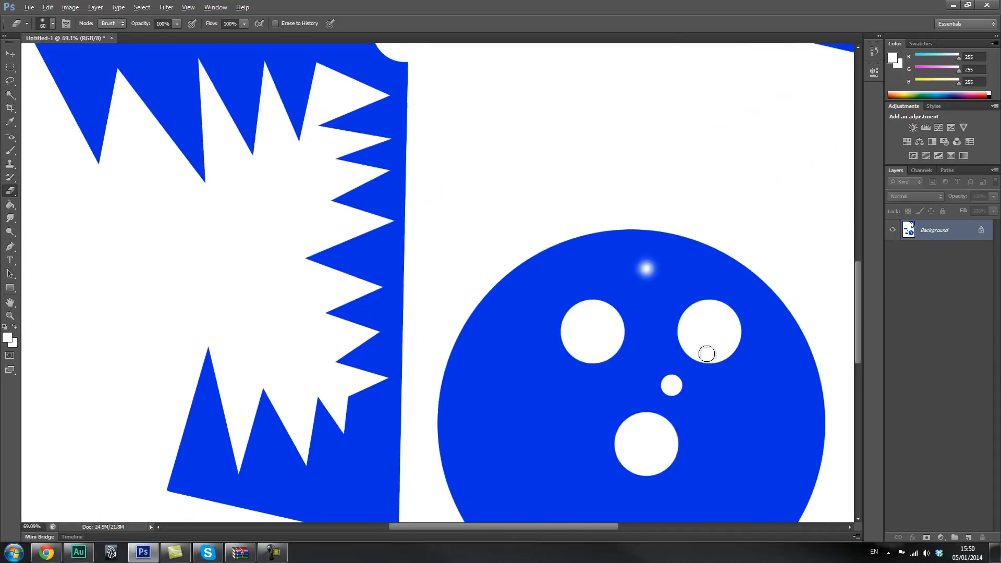
scroll(703, 351, up, 1)
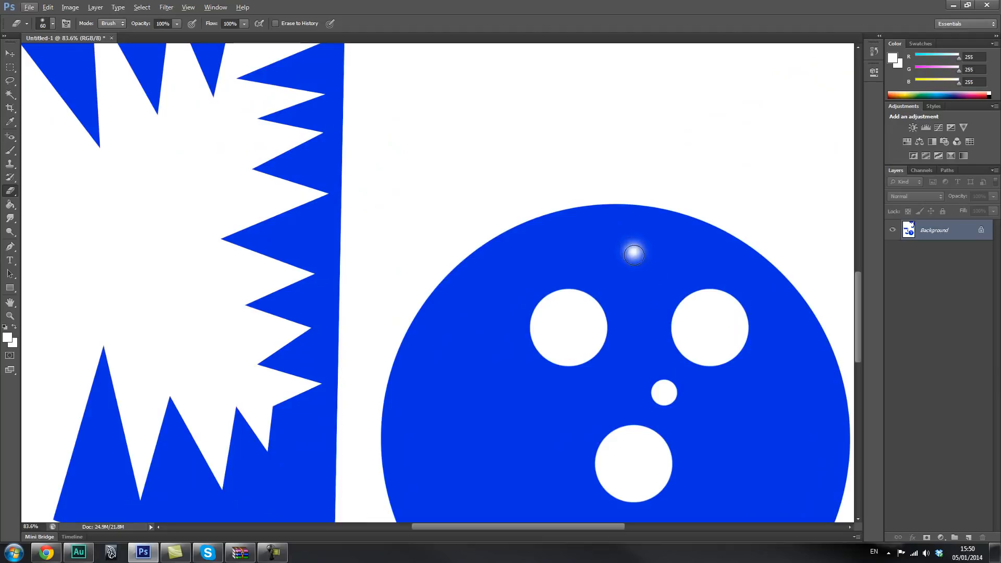
- Raise the Eraser's hardness and erase a crisp dot near the left edge of the blue circle
right_click(678, 261)
drag(530, 311, 597, 314)
click(465, 358)
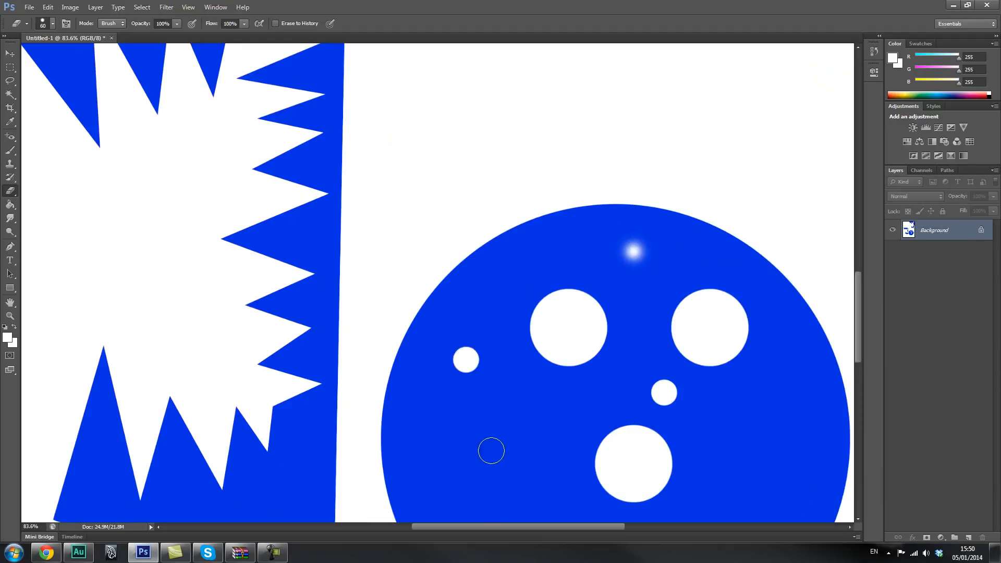
scroll(490, 438, down, 2)
scroll(496, 351, down, 2)
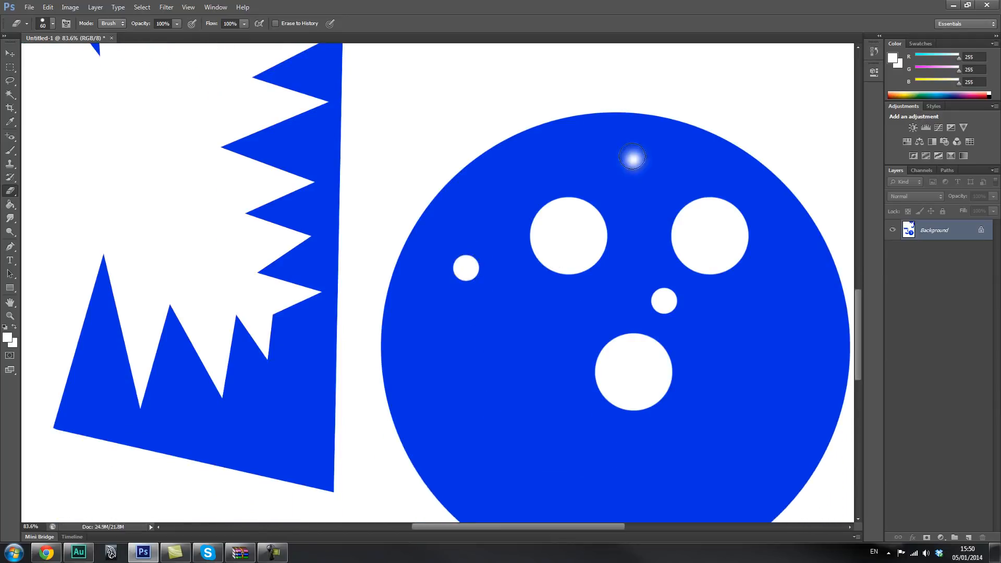
- Lower the Eraser's hardness and erase a row of soft spots in the lower left part of the blue circle
right_click(620, 242)
drag(561, 281, 520, 293)
click(491, 358)
scroll(490, 390, down, 2)
mouse_move(506, 339)
mouse_down()
mouse_move(515, 361)
mouse_move(498, 346)
mouse_up()
mouse_move(537, 405)
mouse_down()
mouse_move(568, 415)
mouse_move(554, 416)
mouse_move(608, 415)
mouse_up()
scroll(592, 353, down, 3)
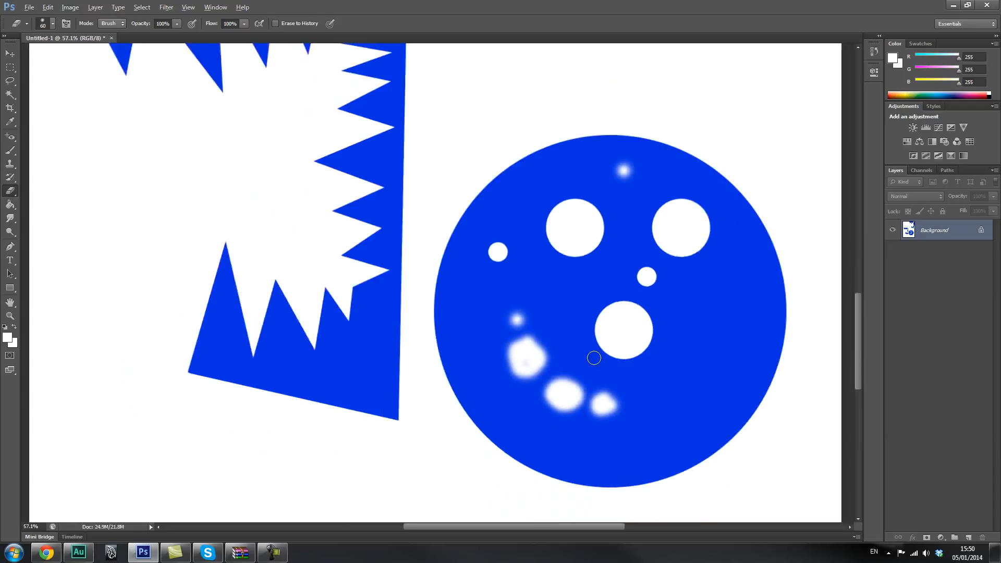
- Choose a 2500 px splatter brush for the Eraser and stamp it over the lower left shape's upper right corner
scroll(578, 220, down, 2)
right_click(596, 309)
click(898, 394)
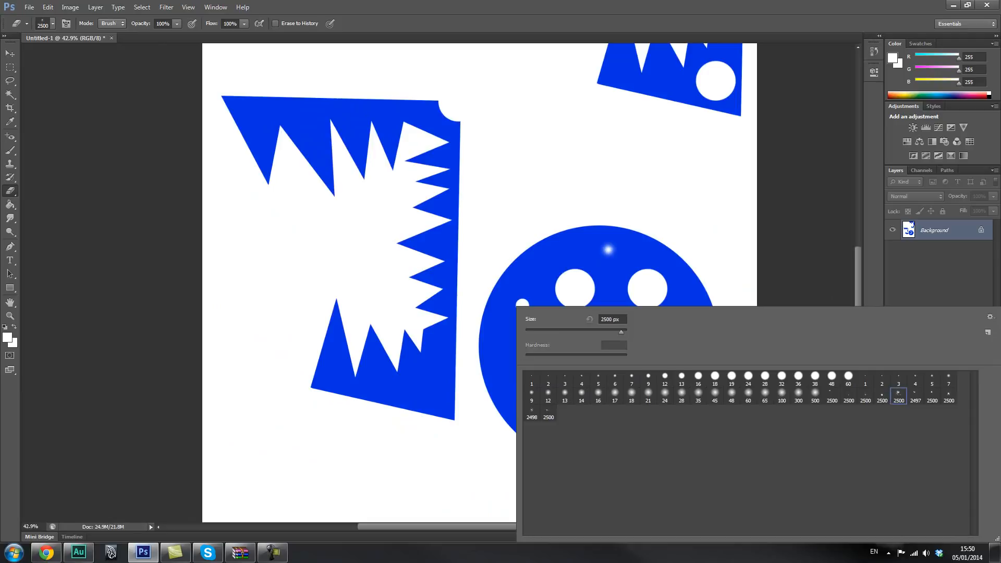
click(459, 156)
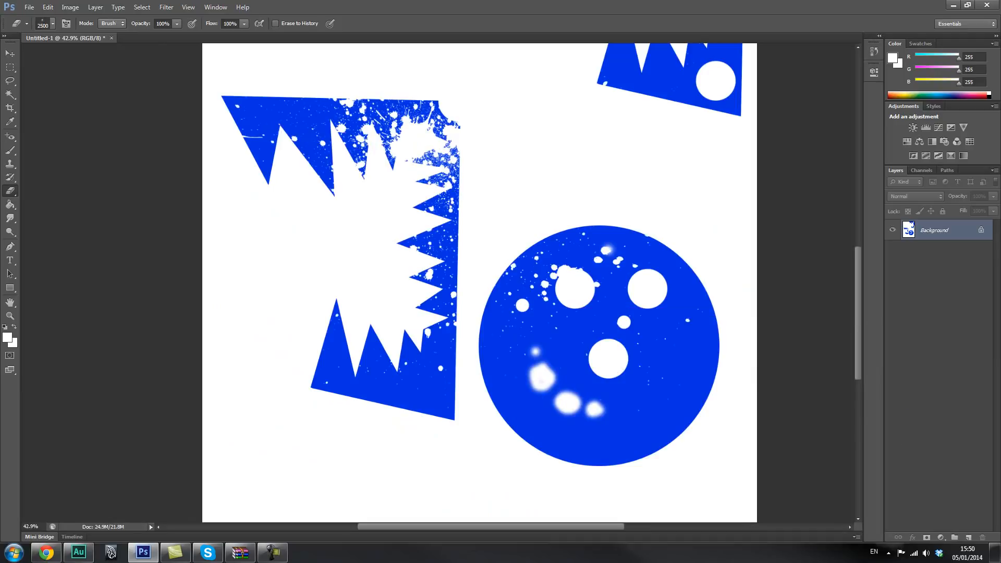
- Choose the 1 px brush for the Eraser
scroll(480, 282, up, 2)
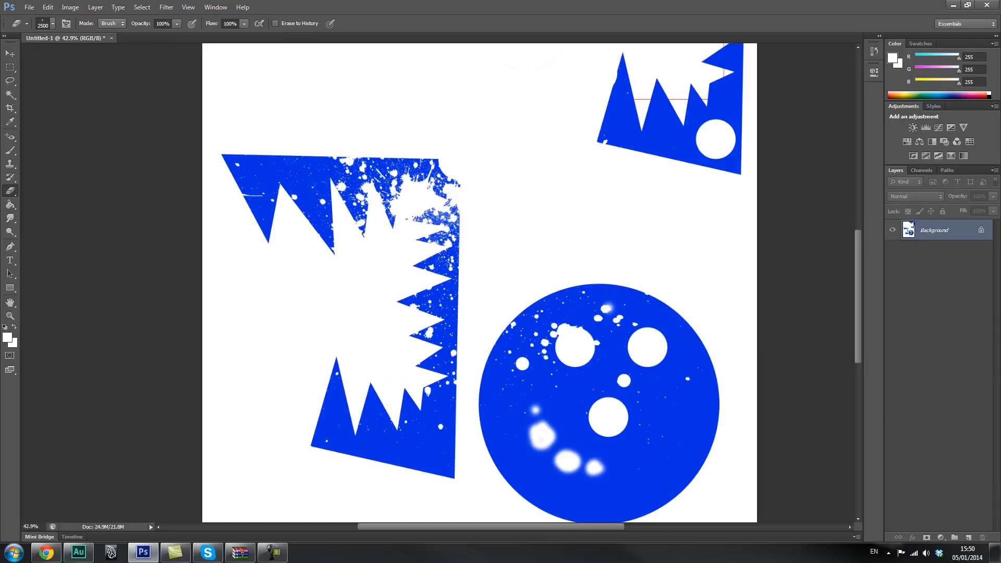
right_click(439, 181)
click(458, 250)
click(378, 125)
scroll(543, 221, up, 1)
drag(857, 278, 861, 202)
scroll(477, 347, down, 3)
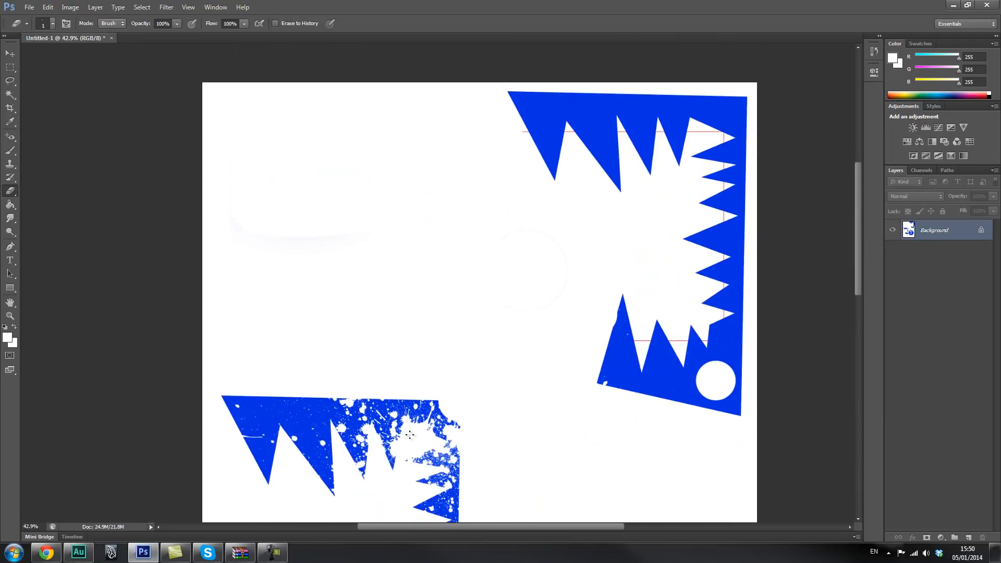
scroll(737, 263, down, 3)
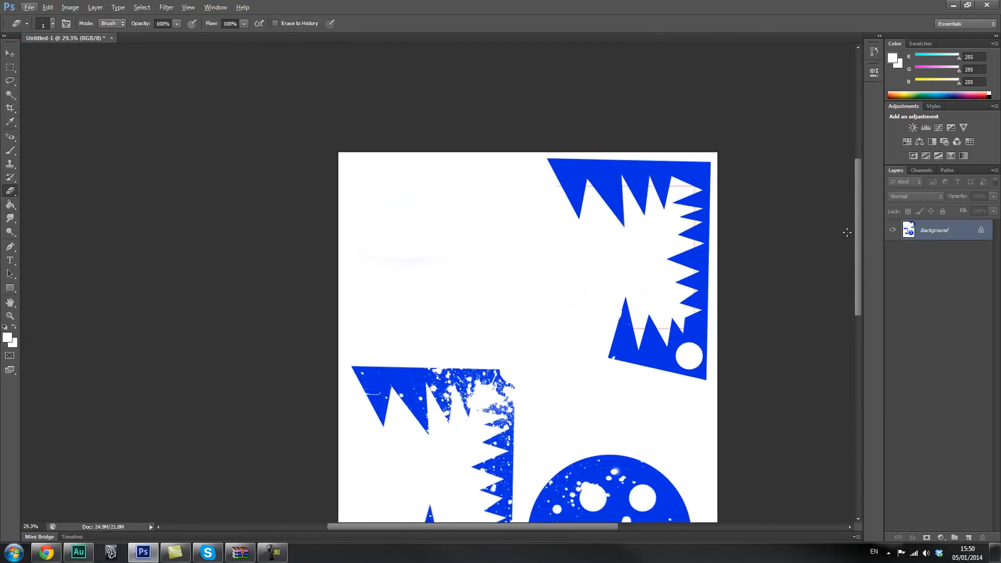
drag(856, 219, 859, 251)
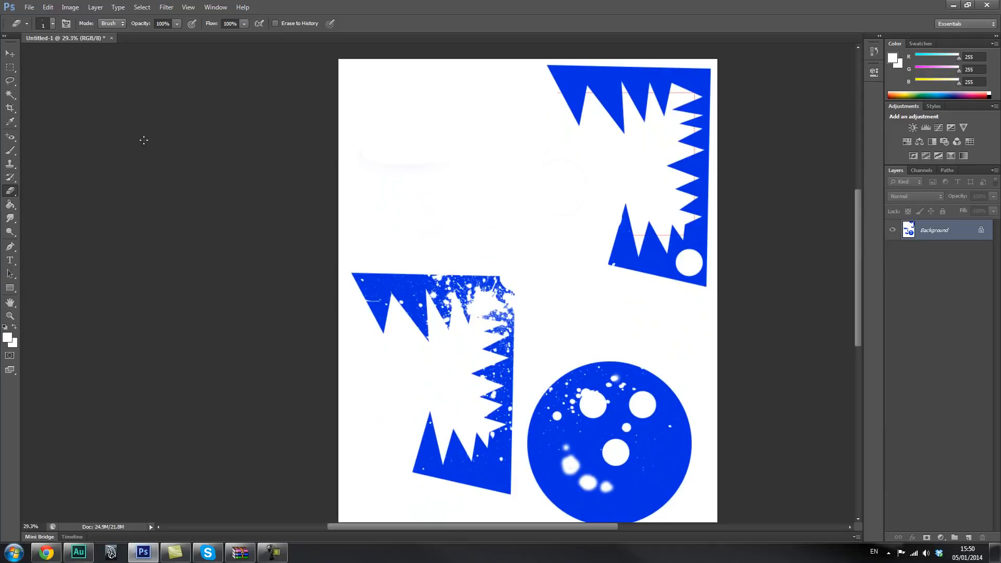
scroll(156, 155, down, 2)
scroll(35, 118, up, 3)
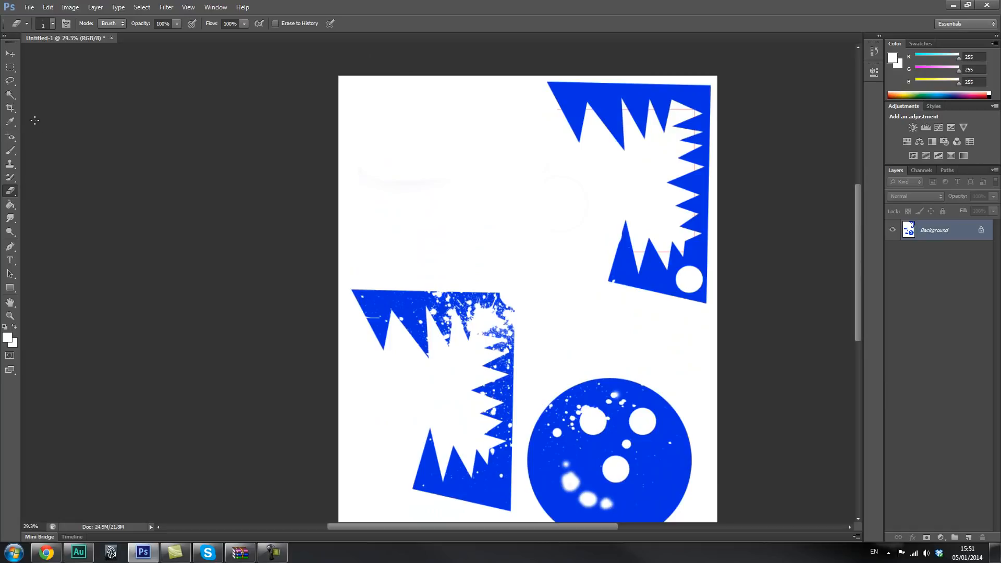
- Switch through the Magic Wand, Eraser and Crop tools, listing the Crop tool's variants
click(10, 95)
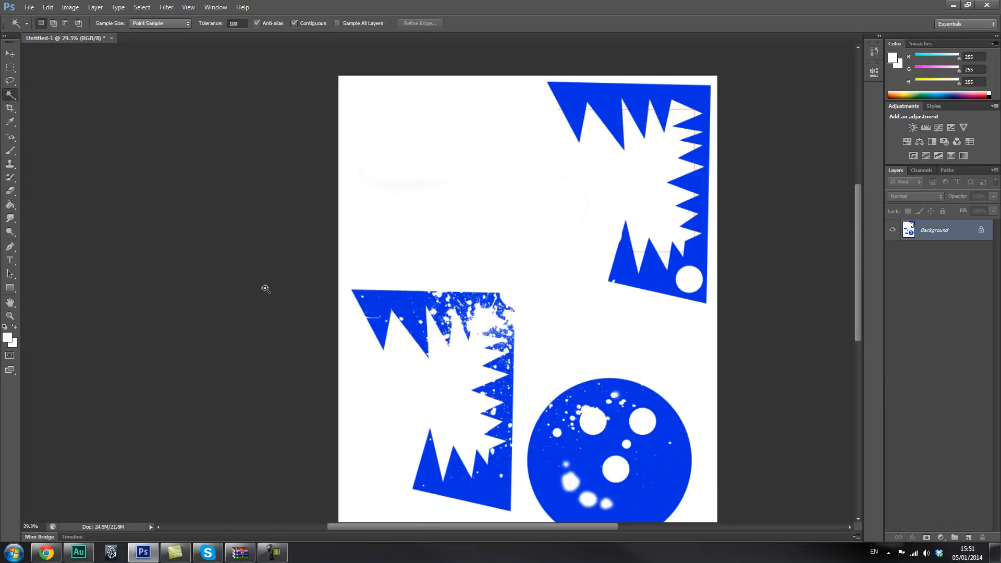
key(e)
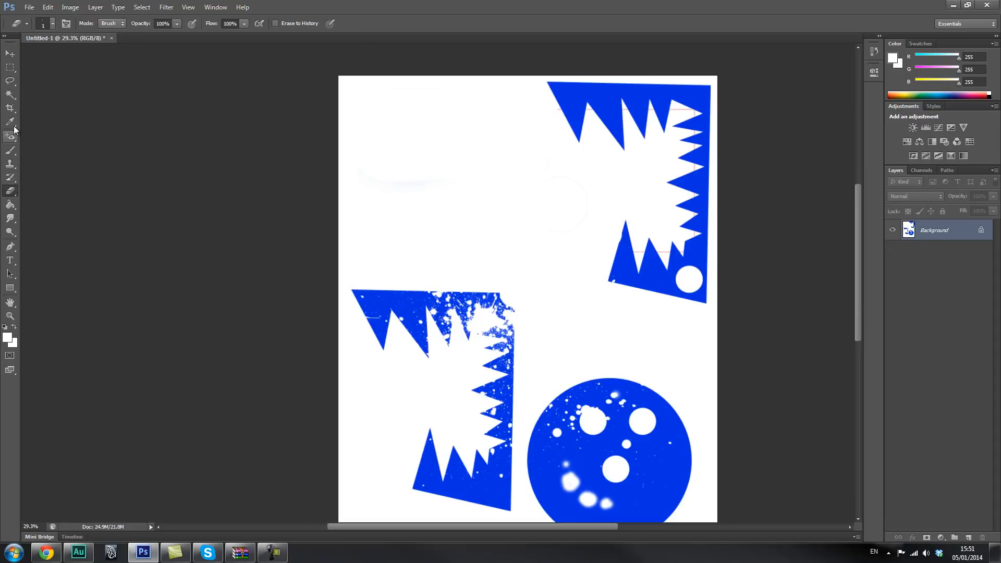
click(9, 108)
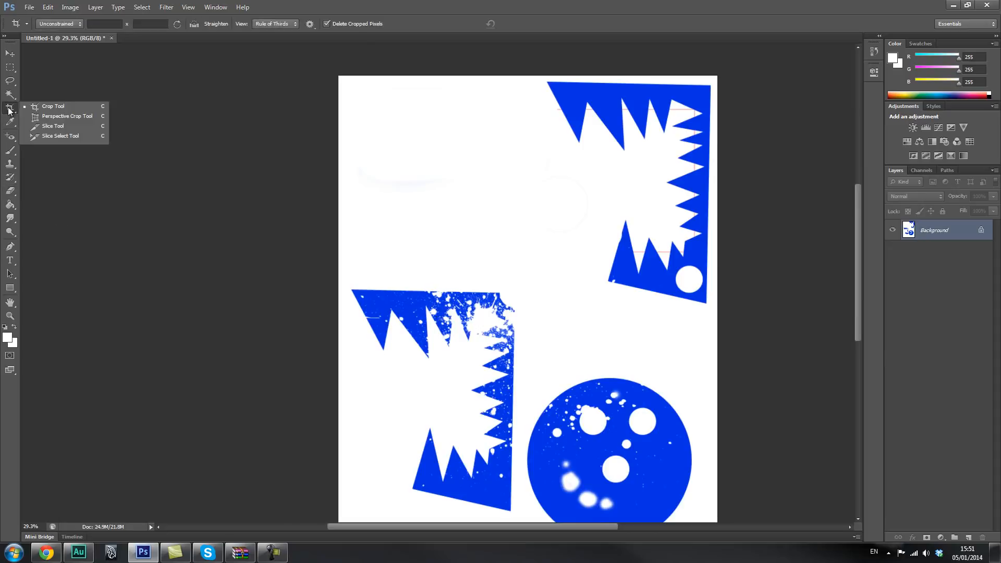
scroll(563, 286, down, 3)
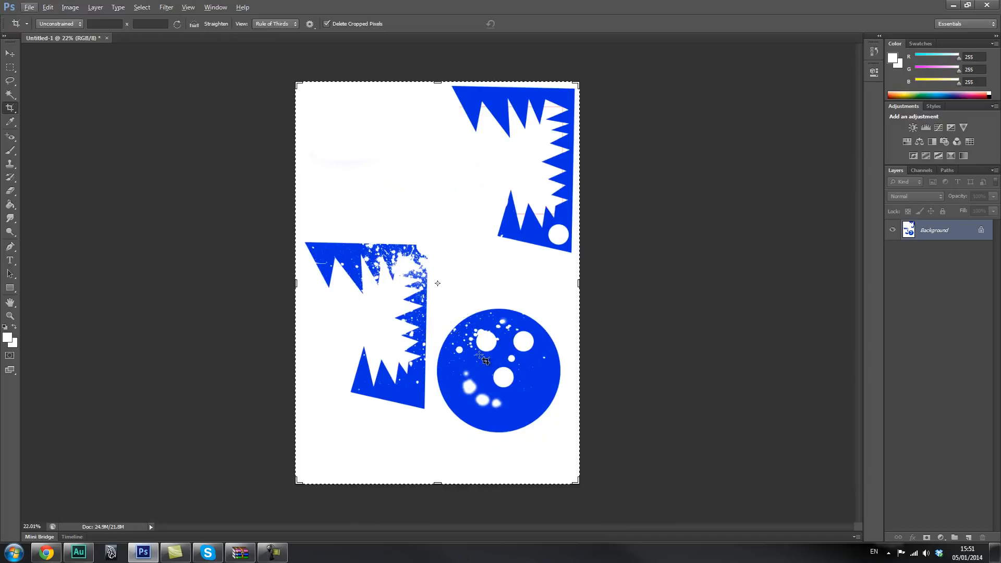
- Draw a rectangular marquee selection around the blue circle and clear it again
click(10, 67)
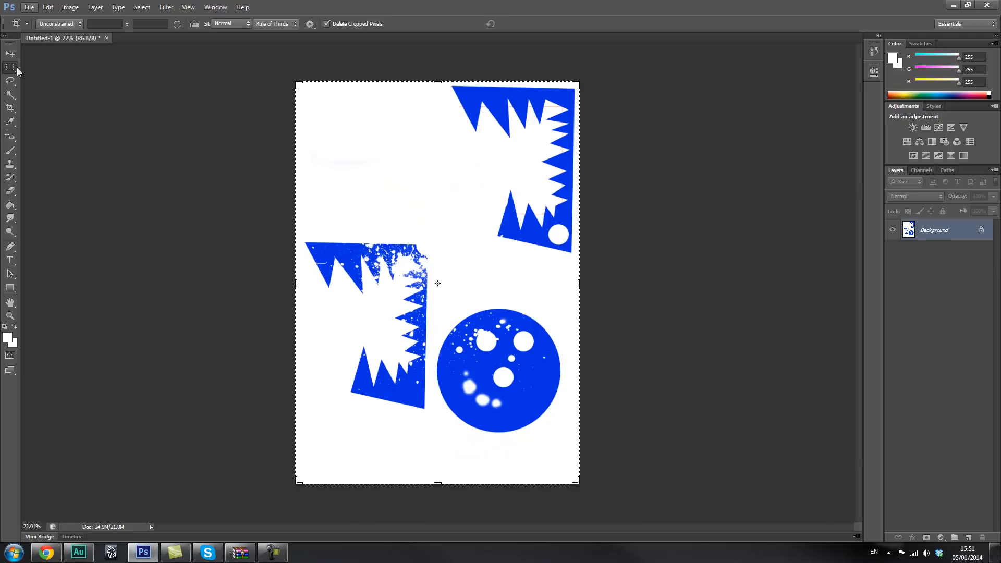
drag(432, 300, 568, 444)
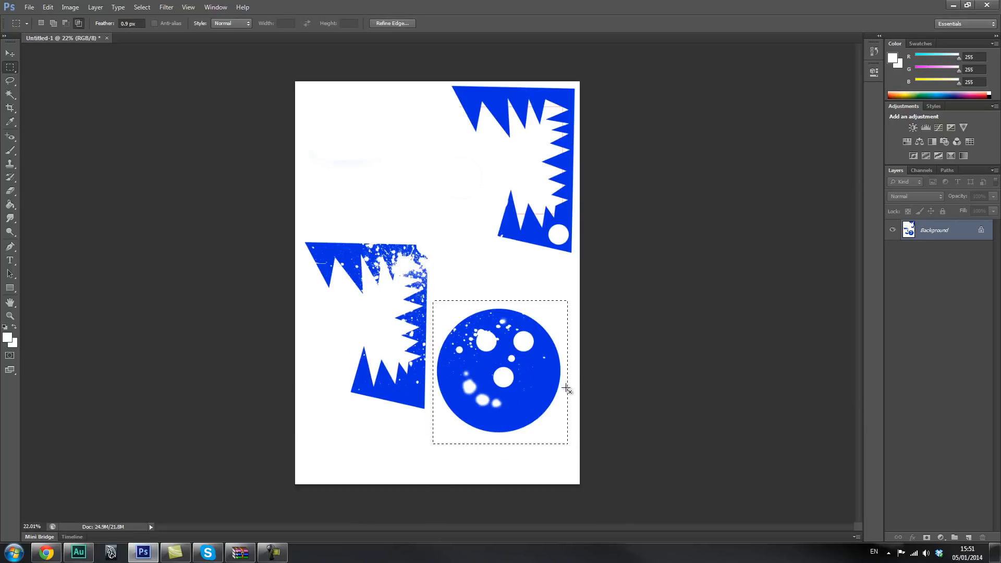
click(545, 417)
scroll(543, 424, up, 2)
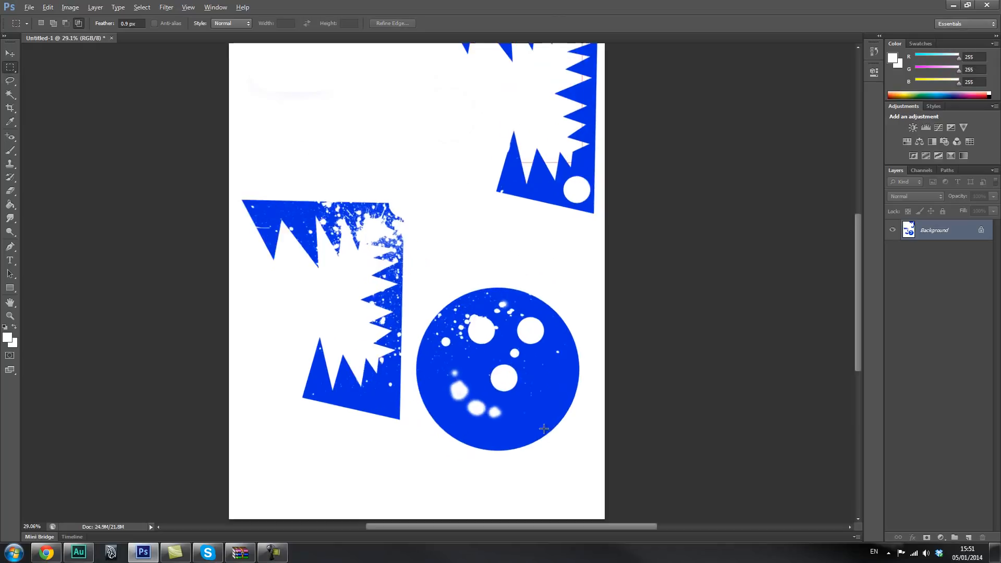
- Activate the Brush tool and view its brush size, hardness and presets
key(b)
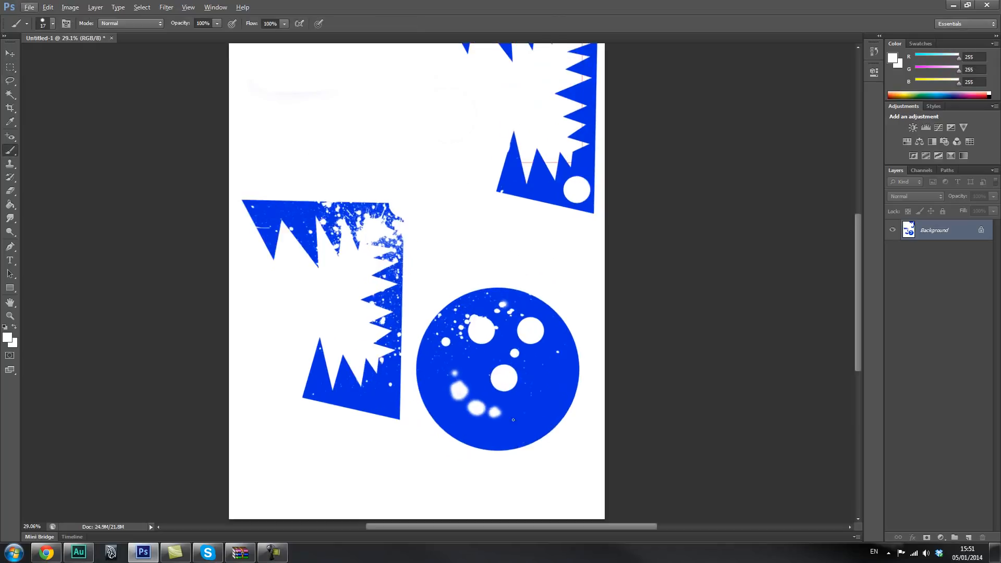
right_click(527, 415)
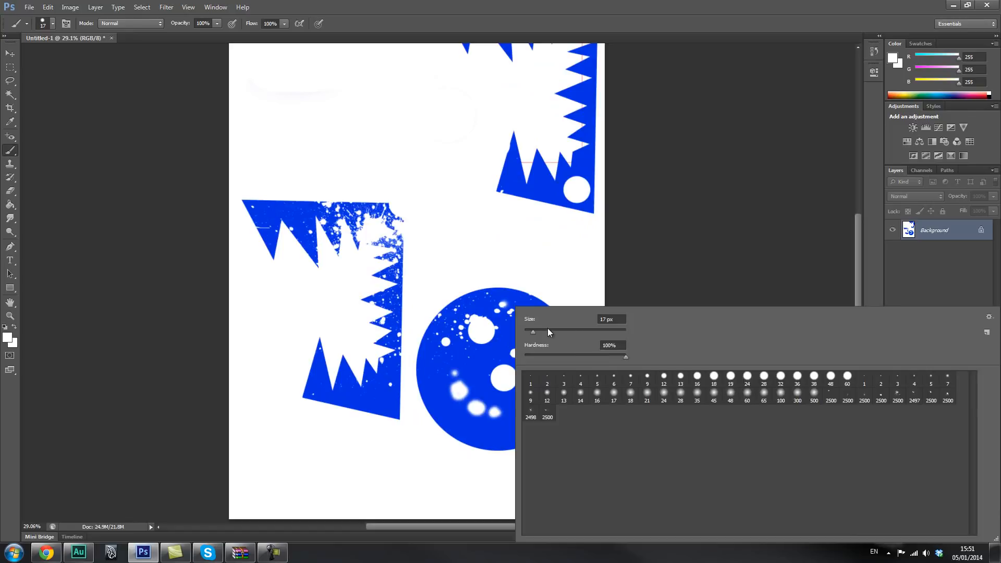
click(10, 152)
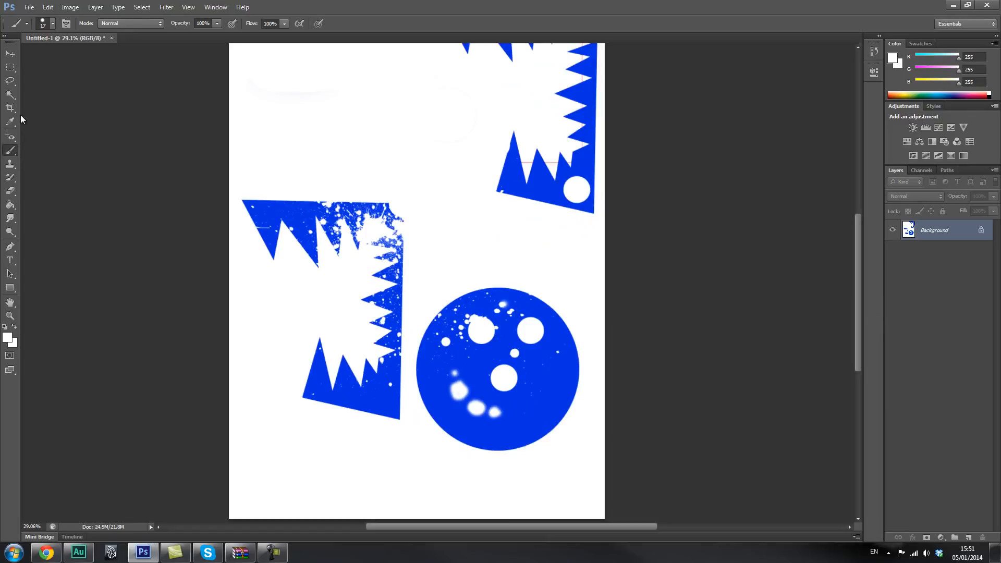
- Return to the standard Eraser tool from among its variants and open its brush presets
key(e)
right_click(12, 193)
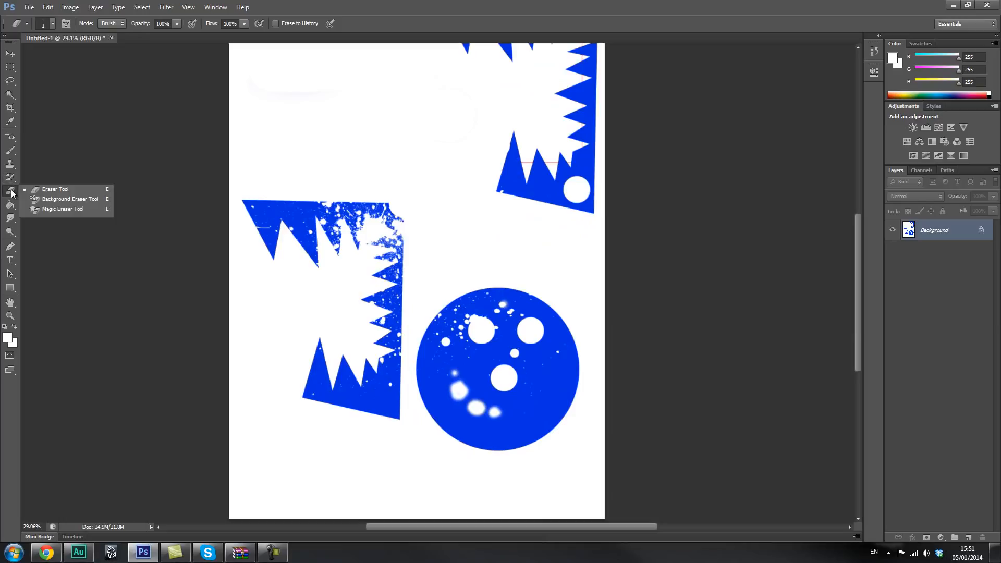
click(49, 189)
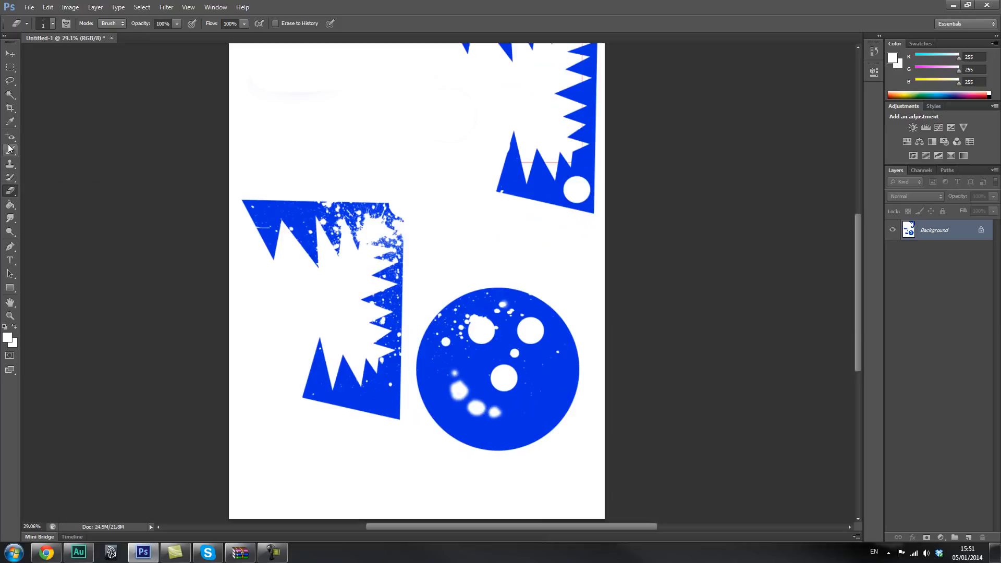
right_click(523, 421)
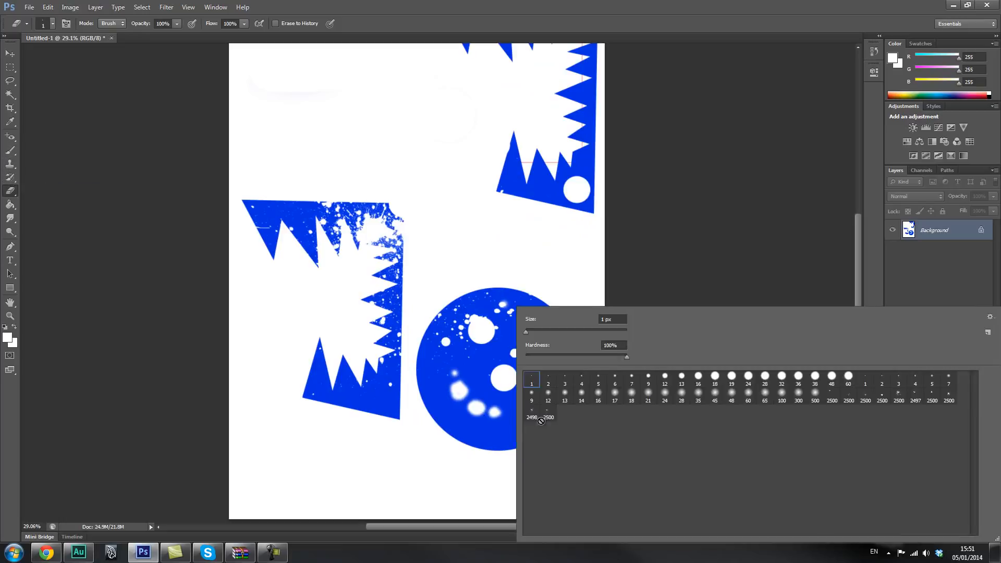
- Erase a second eye and a curved smile into the blue circle, using a soft 65 px eraser for the smile
click(665, 394)
drag(537, 332, 558, 331)
mouse_move(454, 388)
mouse_down()
mouse_move(483, 415)
mouse_move(458, 395)
mouse_move(453, 382)
mouse_move(469, 404)
mouse_move(453, 373)
mouse_move(474, 402)
mouse_move(510, 411)
mouse_move(467, 406)
mouse_move(498, 418)
mouse_move(533, 410)
mouse_move(494, 410)
mouse_move(545, 402)
mouse_move(468, 410)
mouse_move(449, 392)
mouse_move(451, 372)
mouse_move(459, 397)
mouse_up()
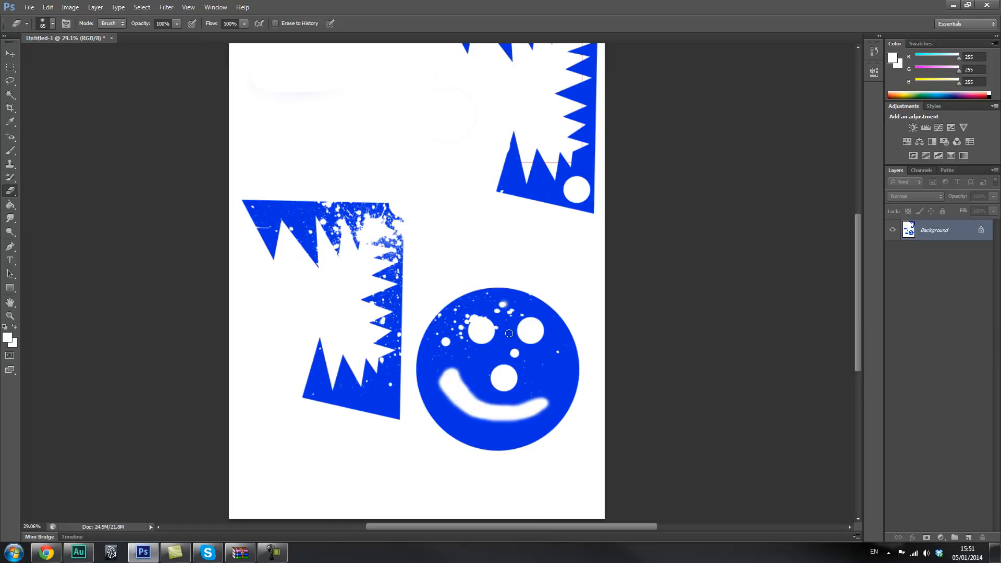
- Set the foreground colour to black
right_click(485, 324)
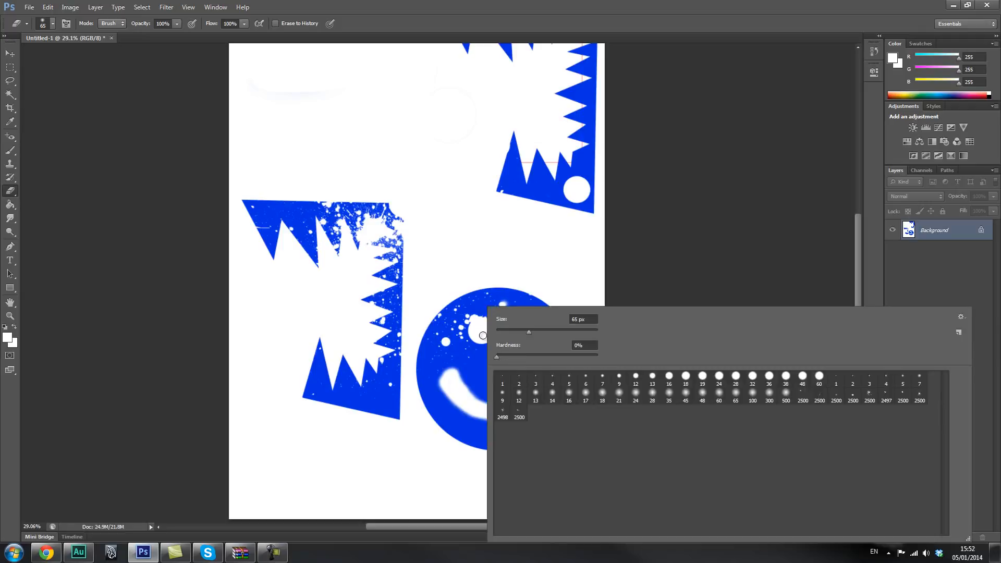
click(8, 338)
click(623, 437)
click(868, 300)
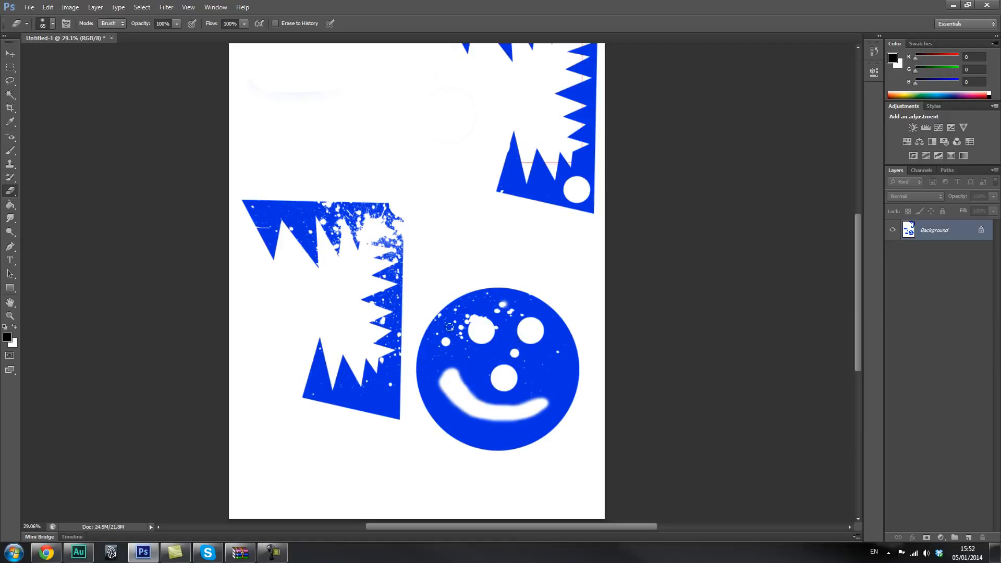
- Paint black pupils in both eyes and zigzag hair along the top of the circle with a 49 px Brush
key(b)
right_click(483, 331)
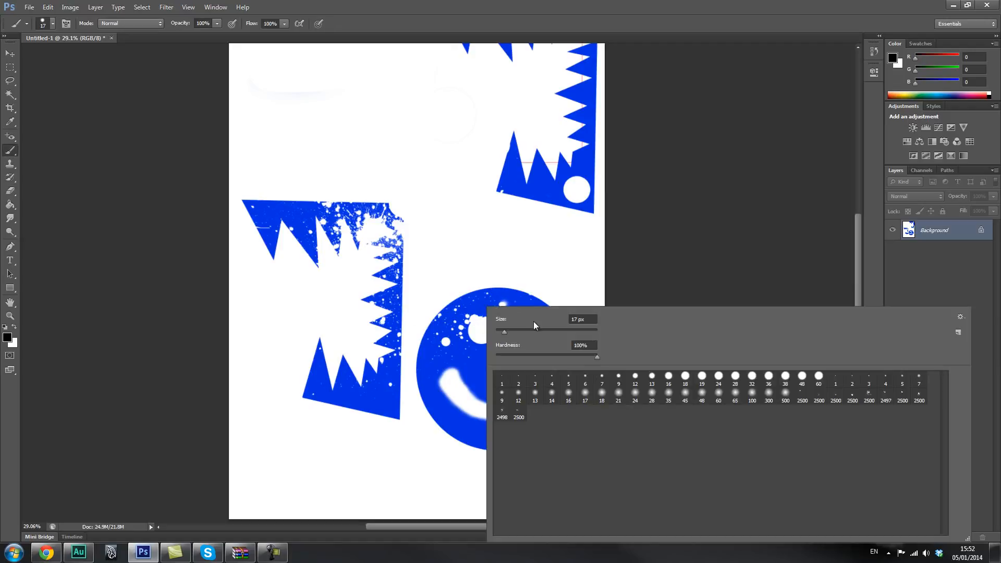
click(482, 331)
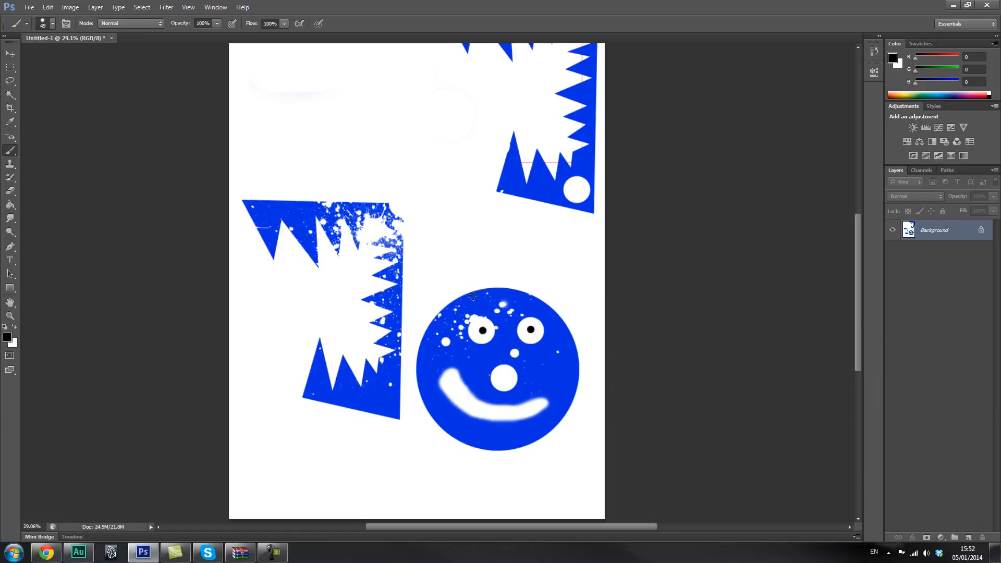
mouse_move(441, 311)
mouse_down()
mouse_move(466, 290)
mouse_move(533, 290)
mouse_move(547, 302)
mouse_up()
scroll(438, 391, down, 2)
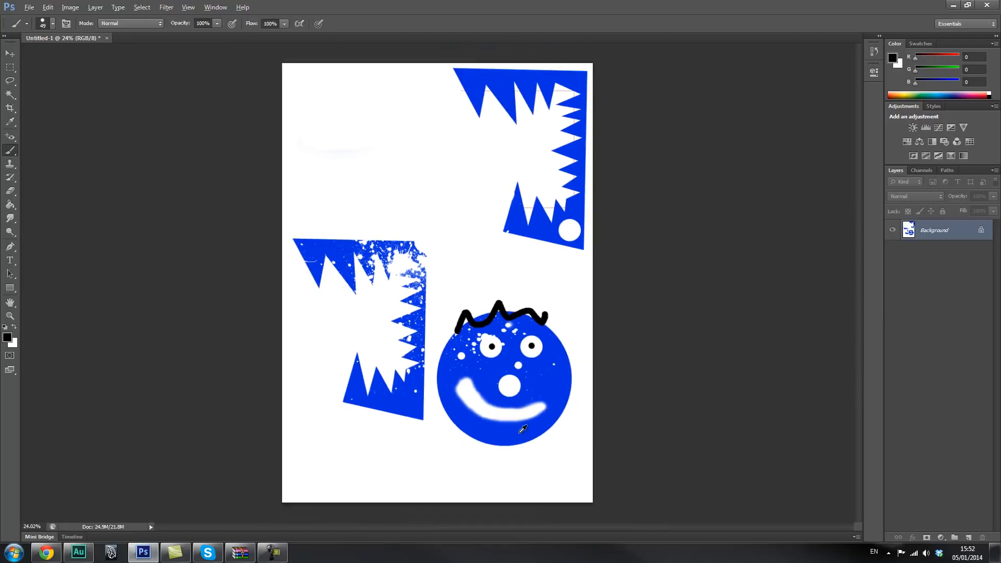
- Set the foreground colour to pink f600d0 and paint a zigzag stroke over the black hair with the Brush tool
click(8, 338)
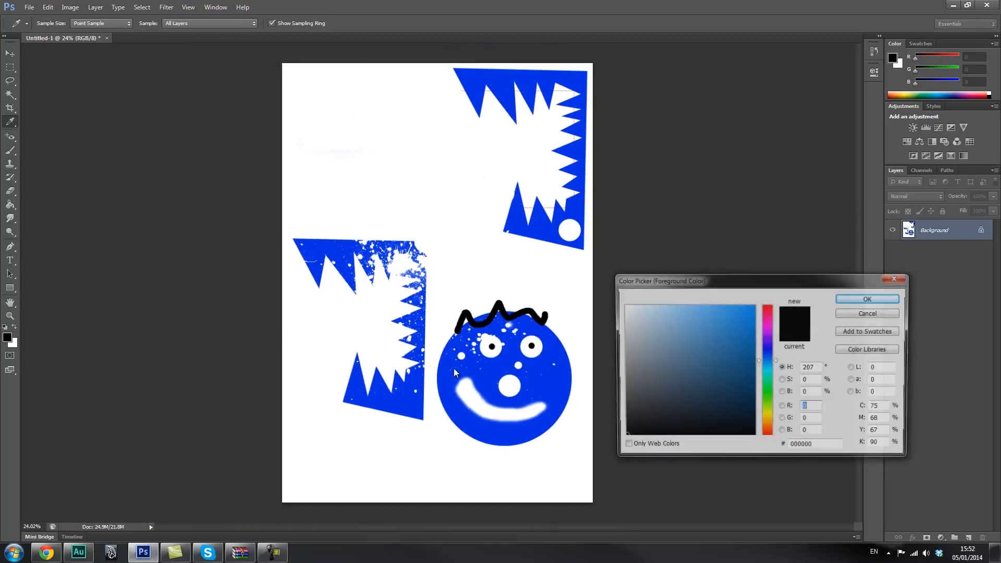
drag(768, 339, 767, 324)
click(742, 317)
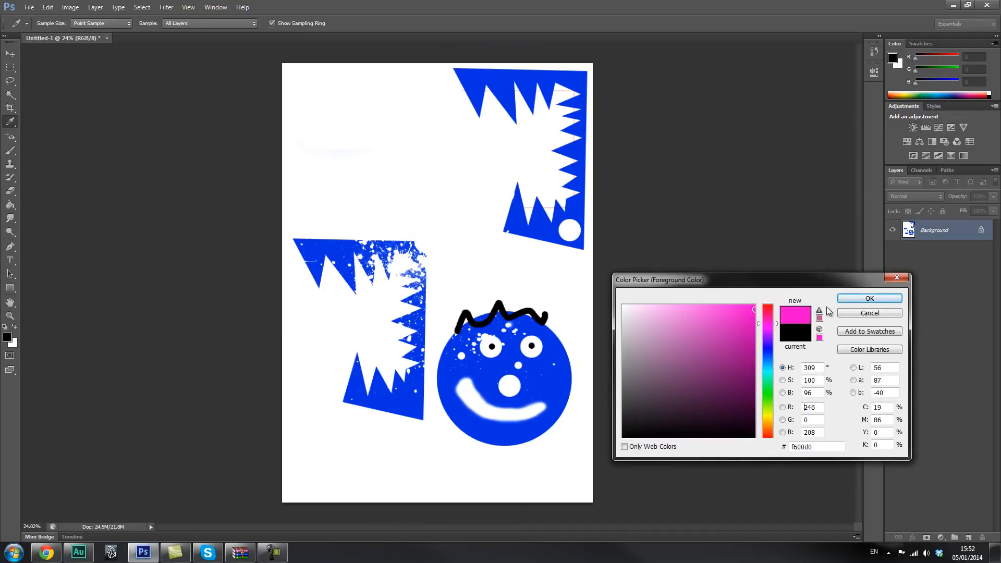
click(869, 298)
key(b)
mouse_move(459, 329)
mouse_down()
mouse_move(473, 315)
mouse_move(495, 321)
mouse_move(507, 300)
mouse_move(553, 319)
mouse_up()
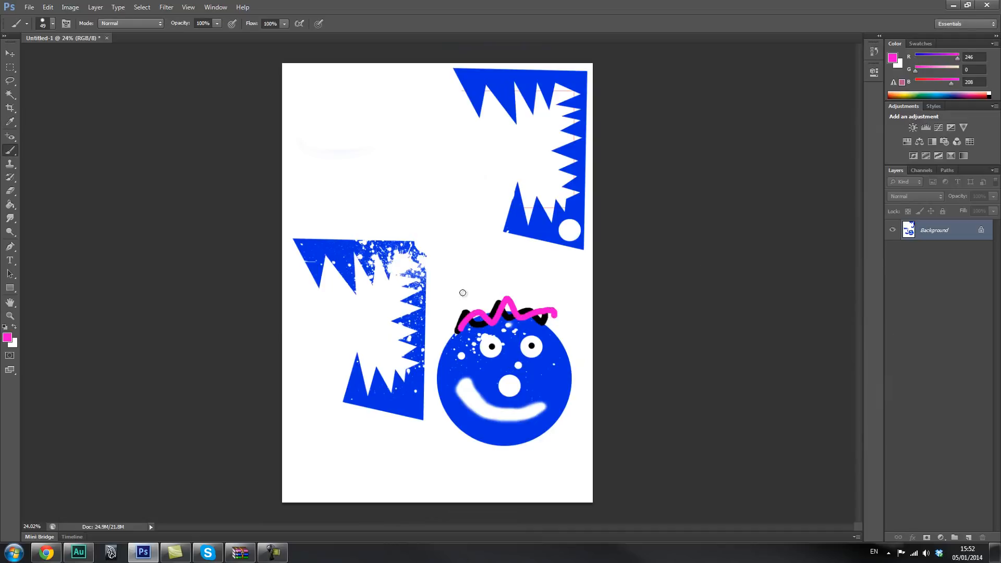
- Draw a rectangular marquee selection around the whole face and deselect it
click(10, 68)
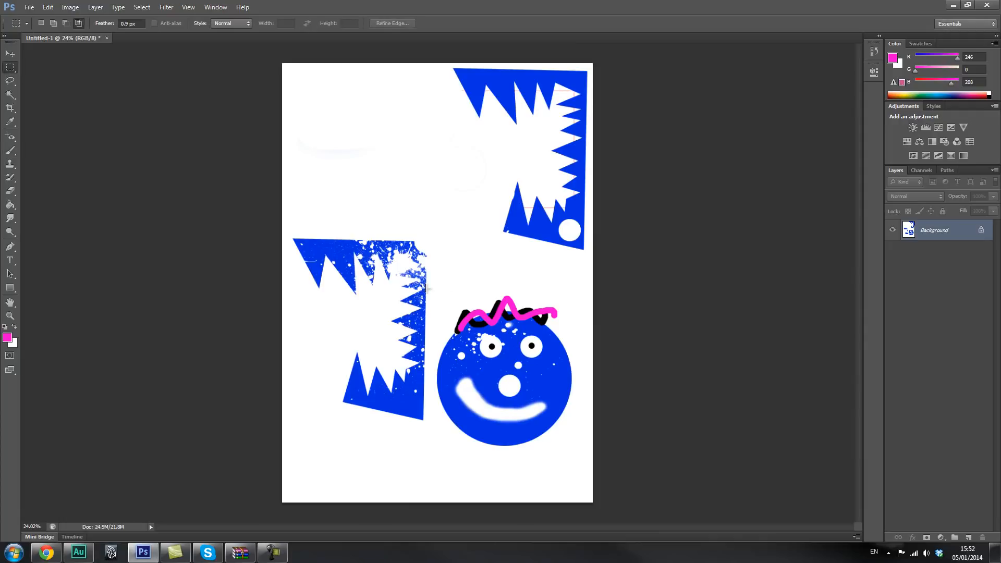
drag(434, 284, 580, 459)
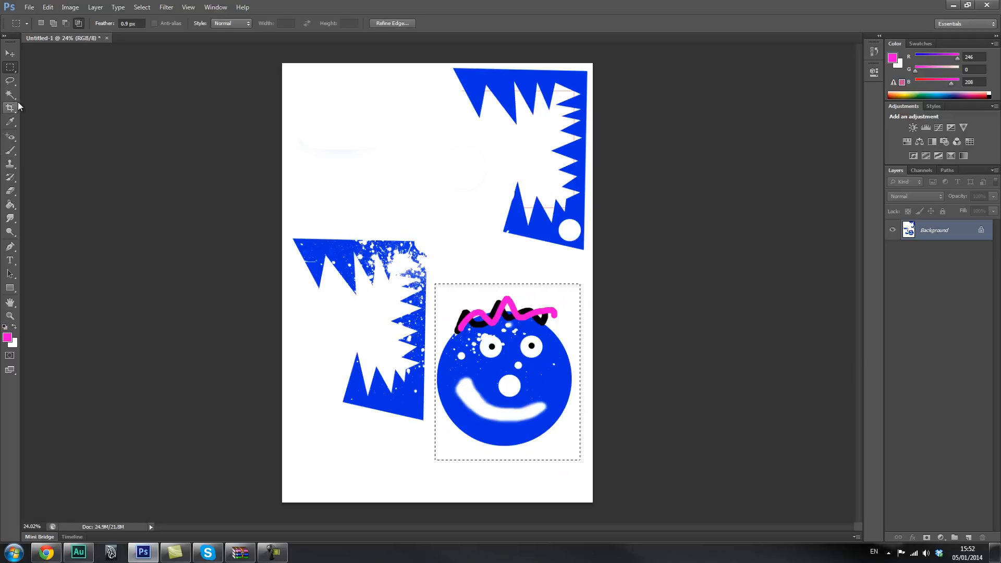
key(ctrl+d)
- Crop the image to the blue face with the Crop tool, fine-tuning the edges before applying
click(10, 108)
click(59, 107)
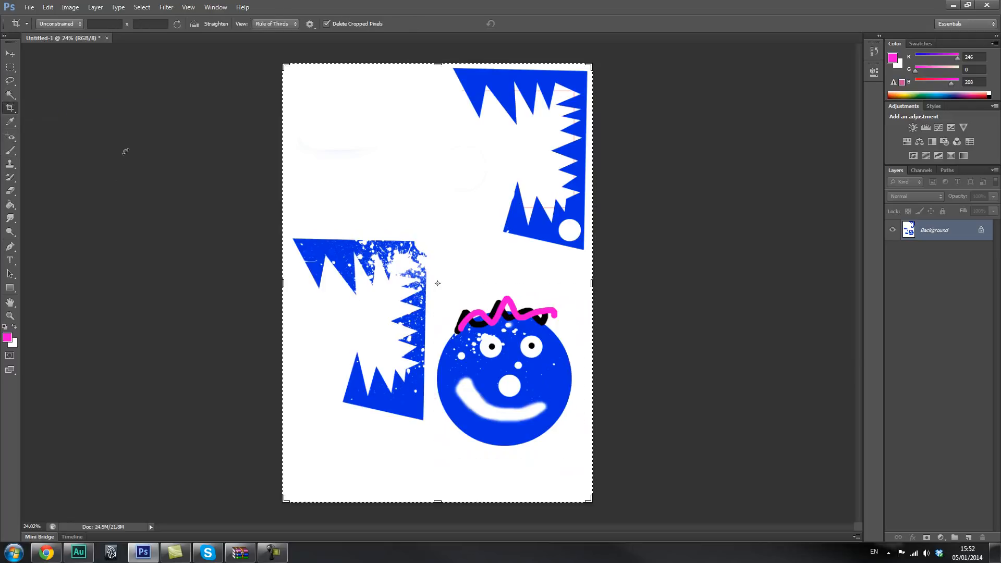
drag(434, 271, 582, 466)
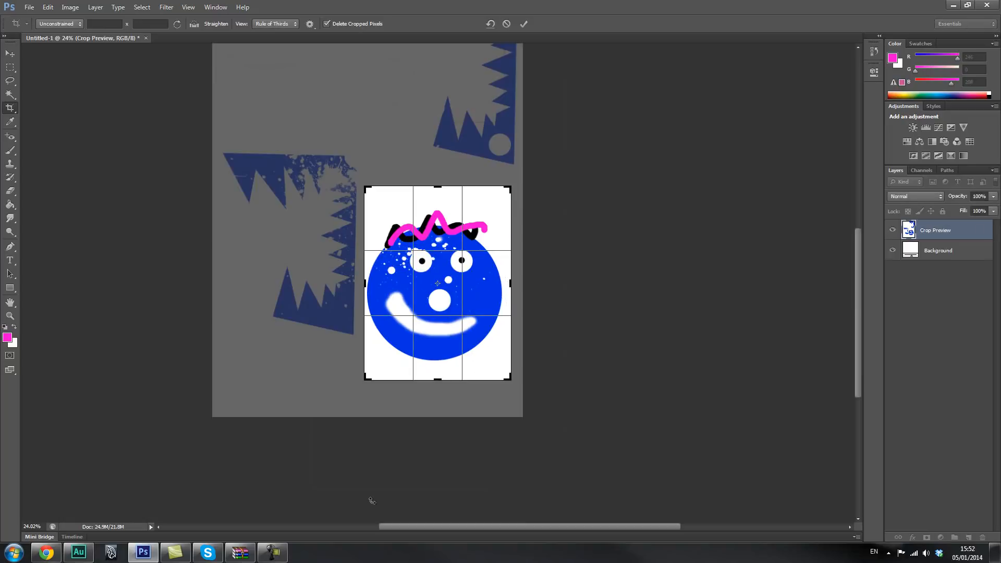
drag(437, 186, 438, 206)
scroll(355, 307, up, 5)
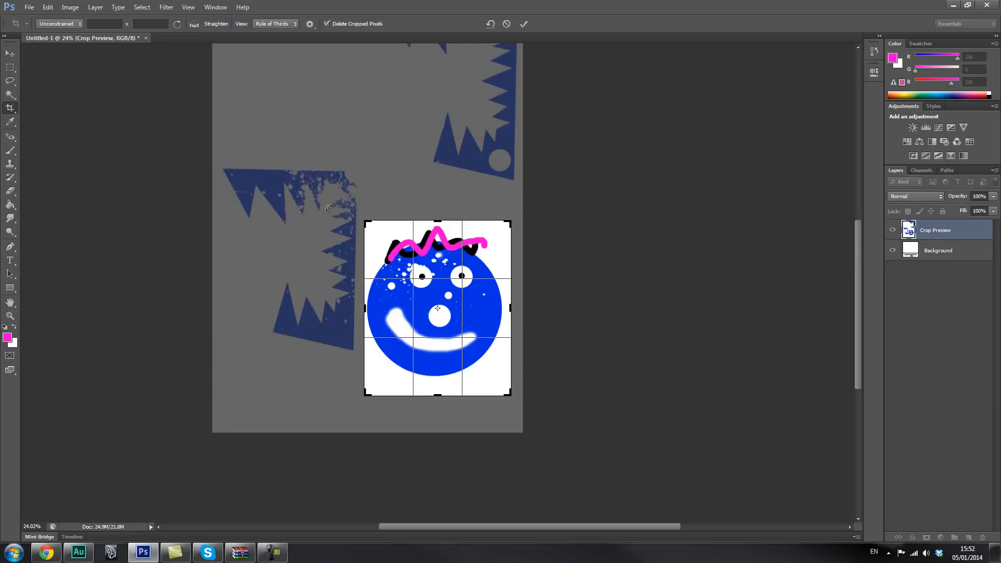
drag(437, 464, 437, 451)
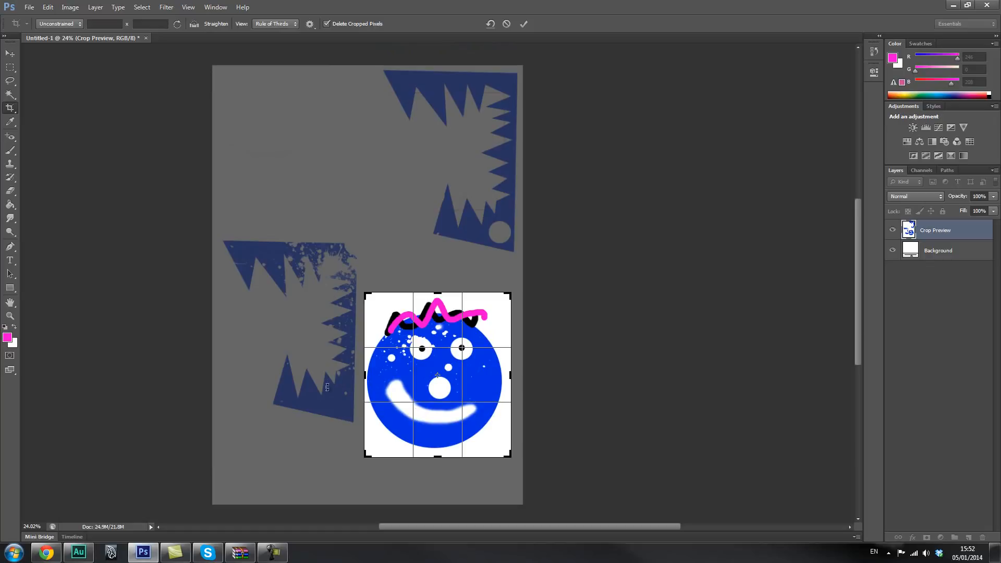
drag(364, 376, 360, 376)
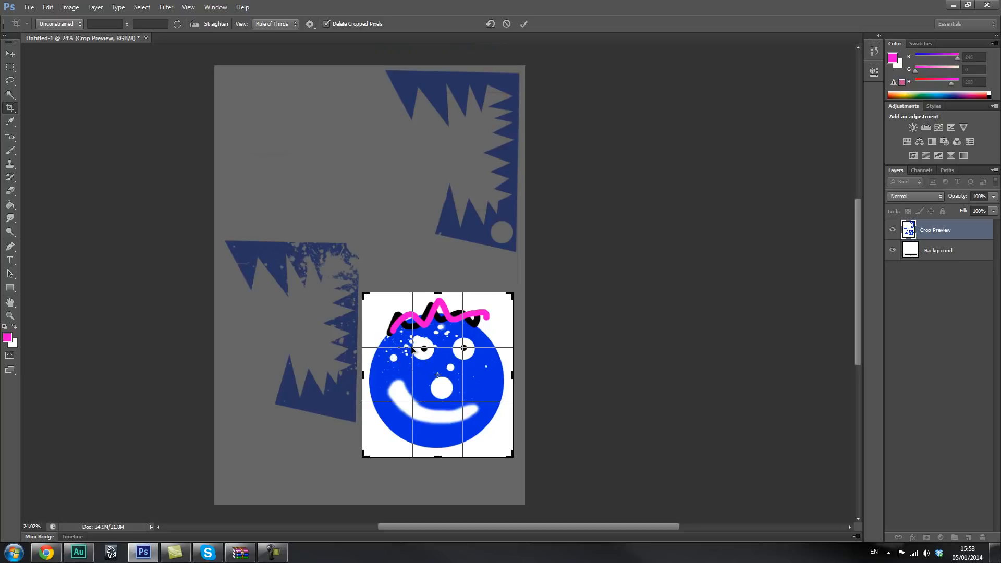
key(Return)
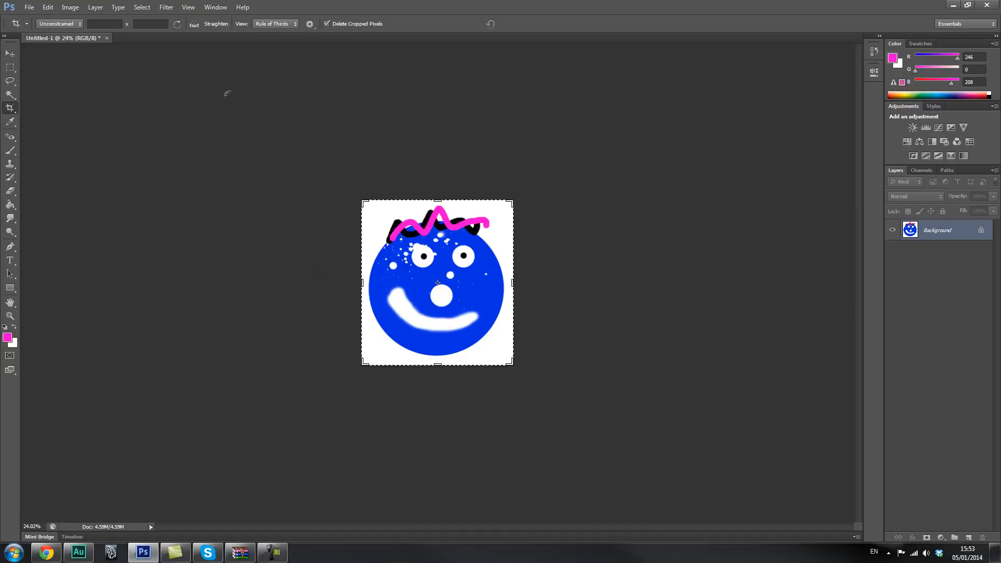
- Check the cropped image's width and height in the Canvas Size dialog and cancel it
click(71, 7)
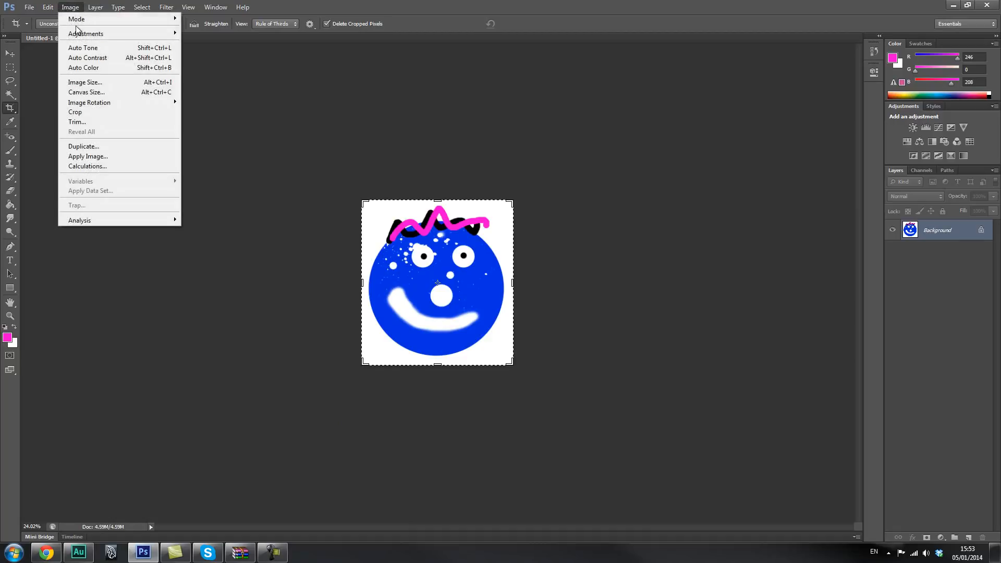
click(96, 92)
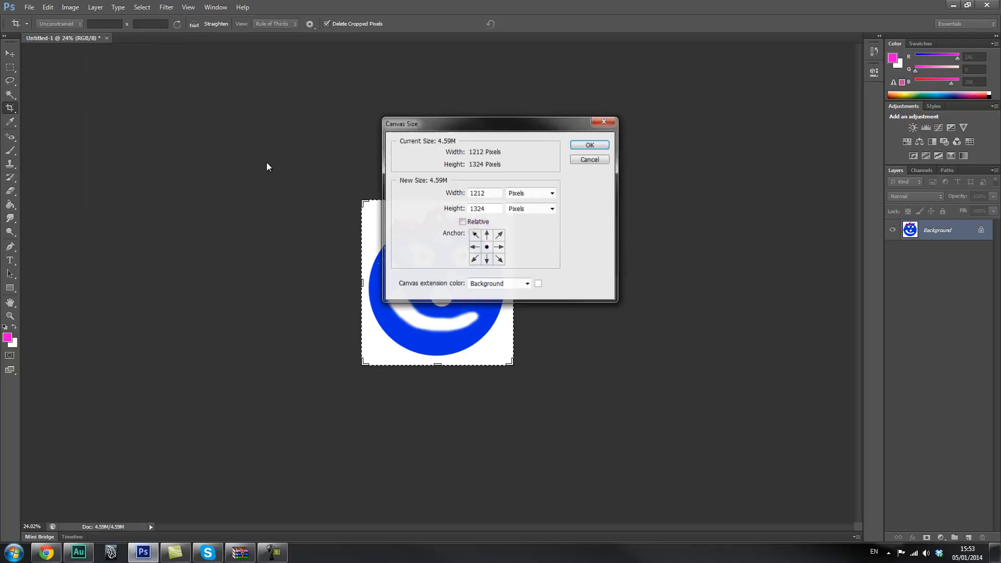
drag(488, 130, 672, 120)
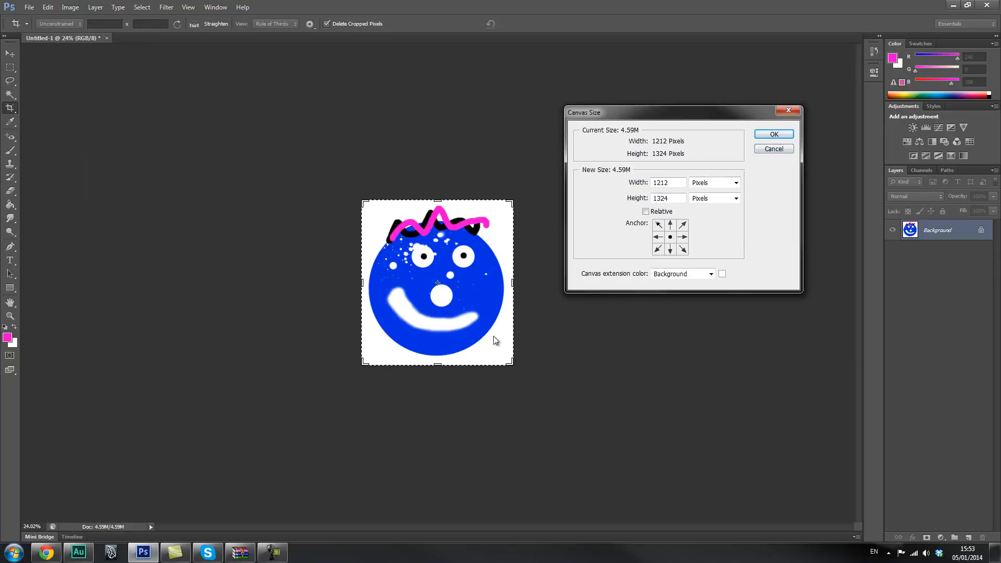
click(774, 149)
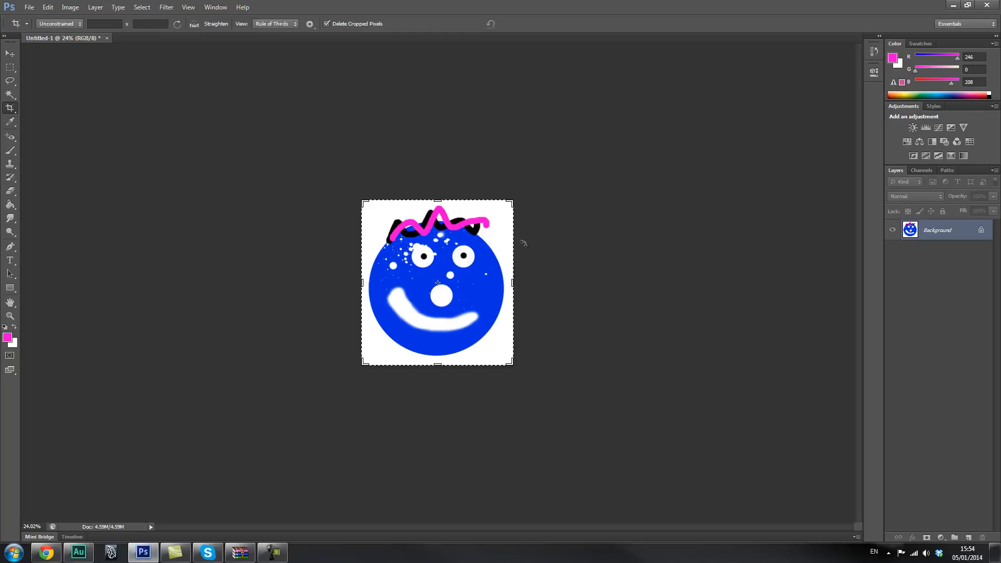
- Undo the crop around the face and apply a new crop covering the full page
key(ctrl+z)
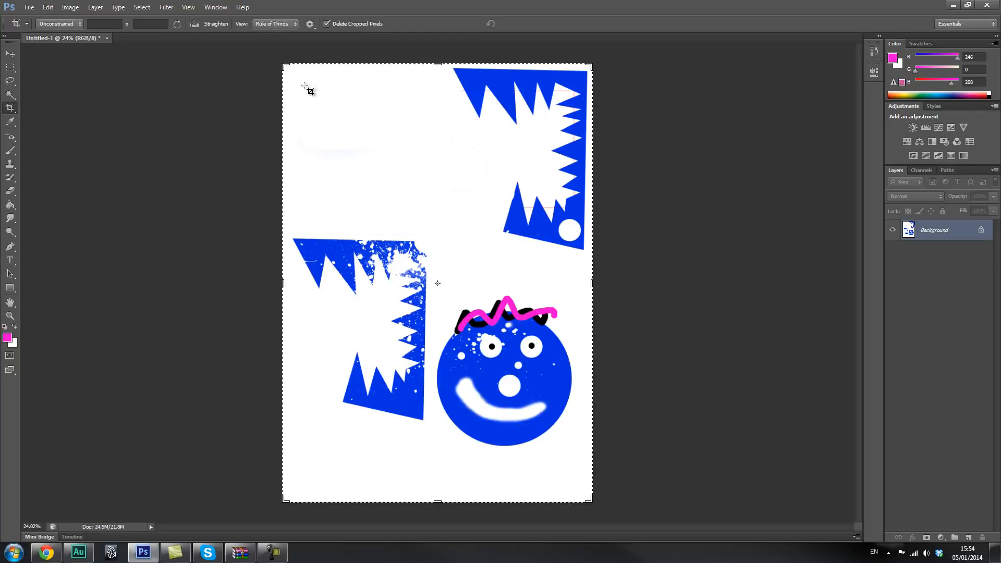
drag(291, 261, 565, 418)
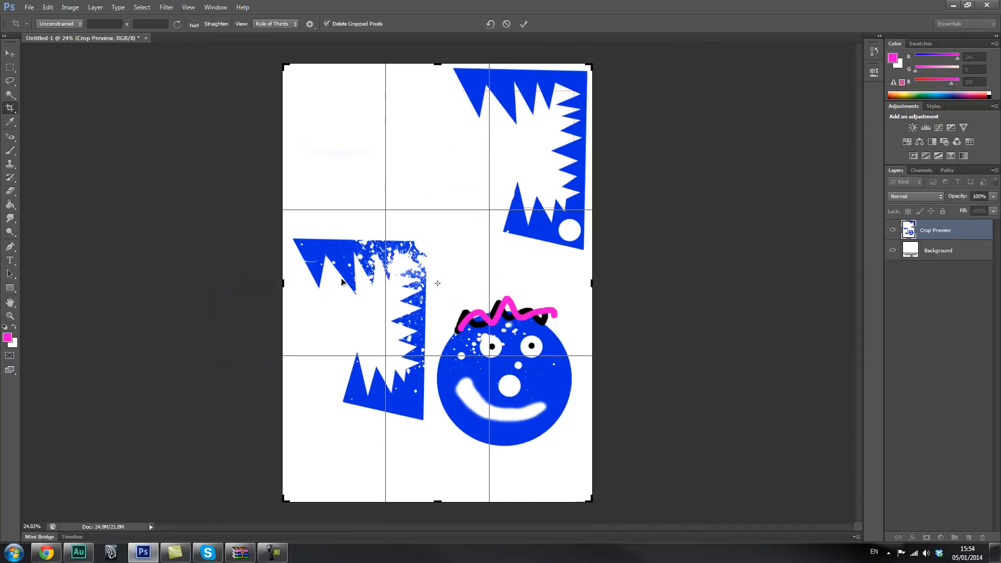
click(10, 53)
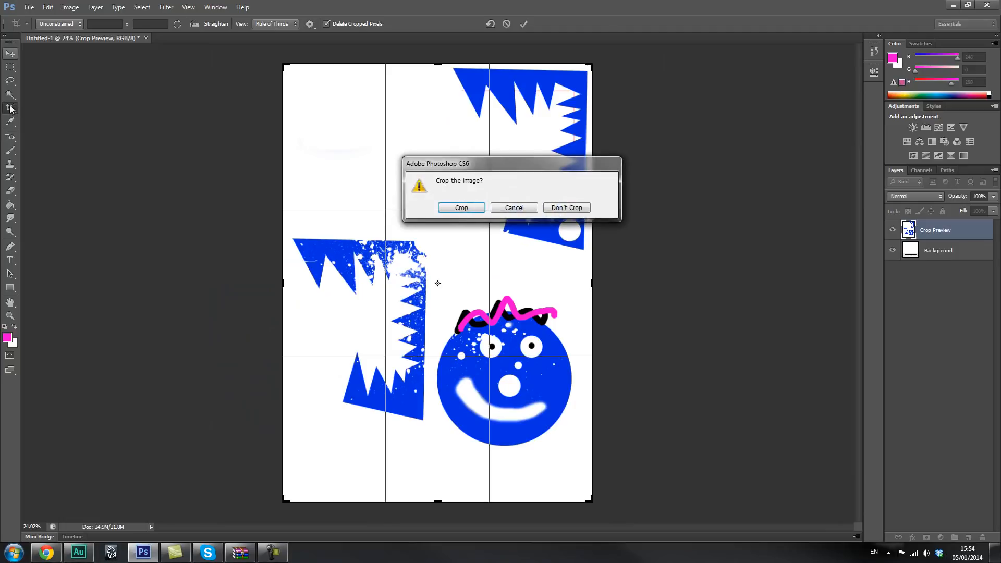
click(459, 208)
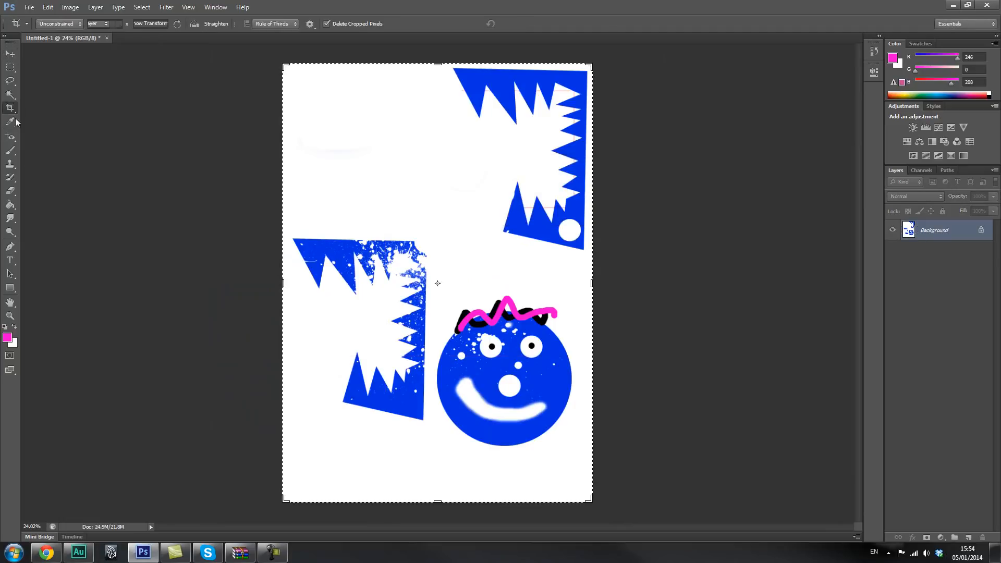
- Crop the page edge by edge tightly around the blue face, apply the crop and activate the Move tool
drag(438, 64, 448, 149)
scroll(644, 213, up, 4)
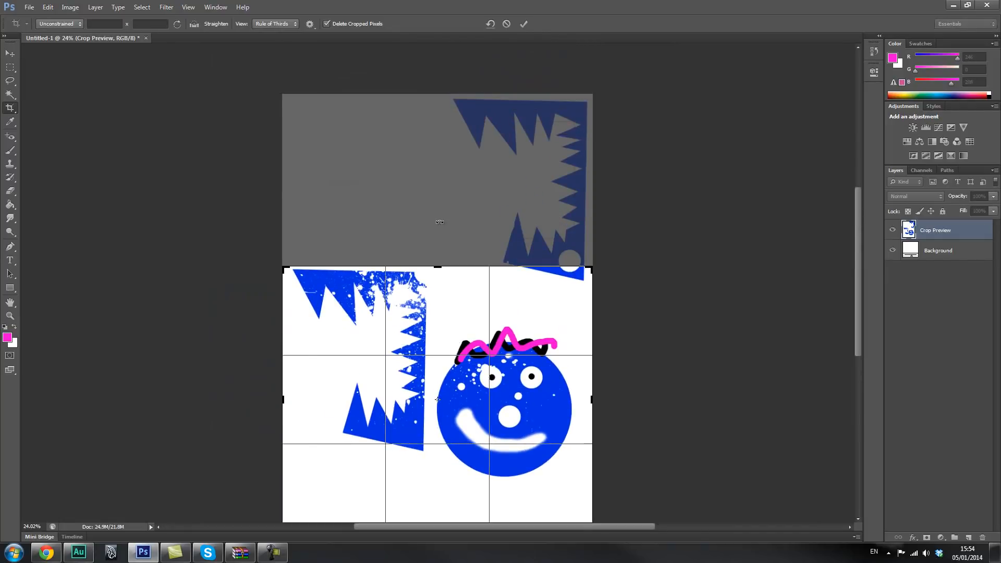
drag(438, 268, 437, 276)
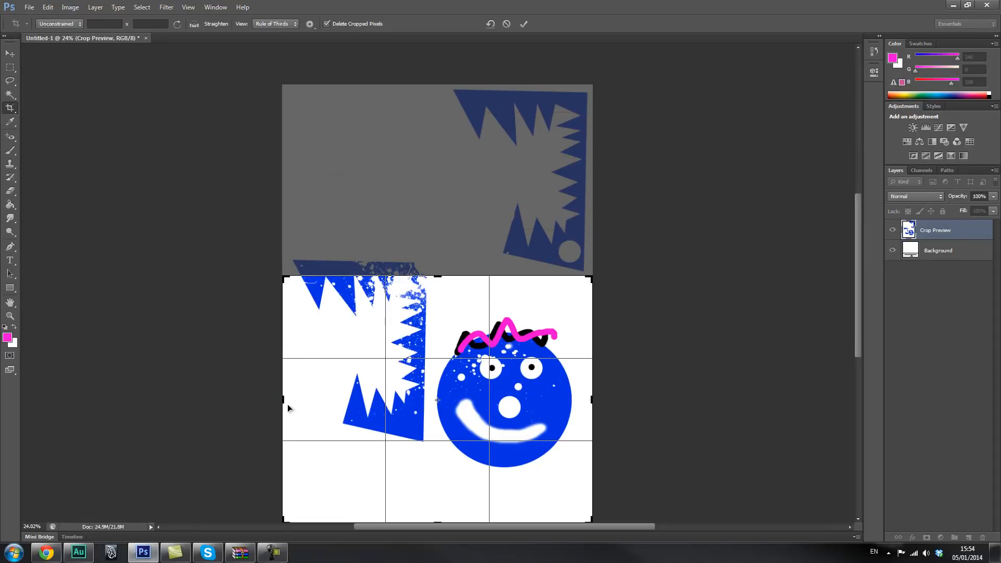
drag(283, 400, 358, 418)
drag(437, 277, 437, 292)
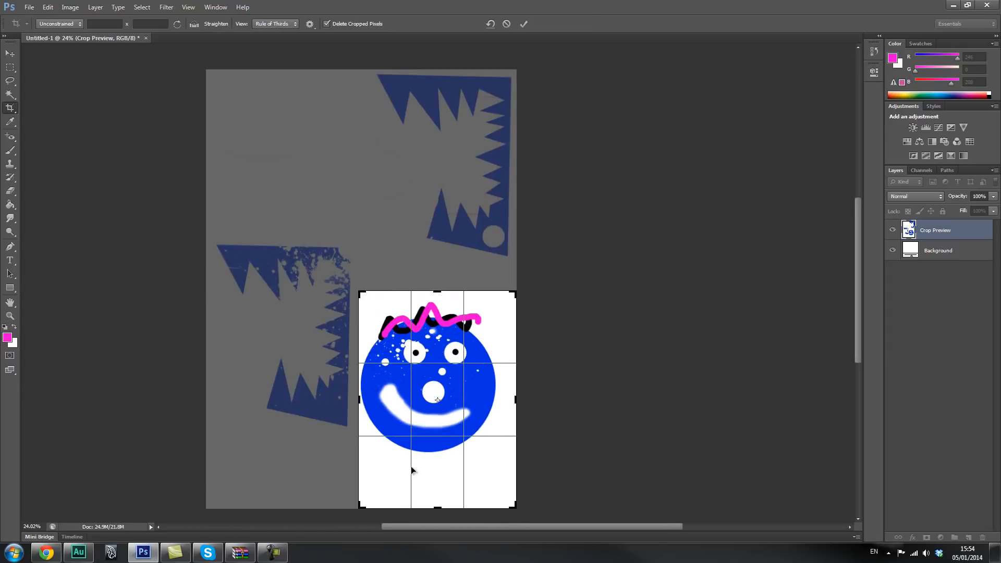
drag(440, 507, 450, 482)
drag(516, 400, 510, 400)
drag(439, 320, 438, 326)
key(Return)
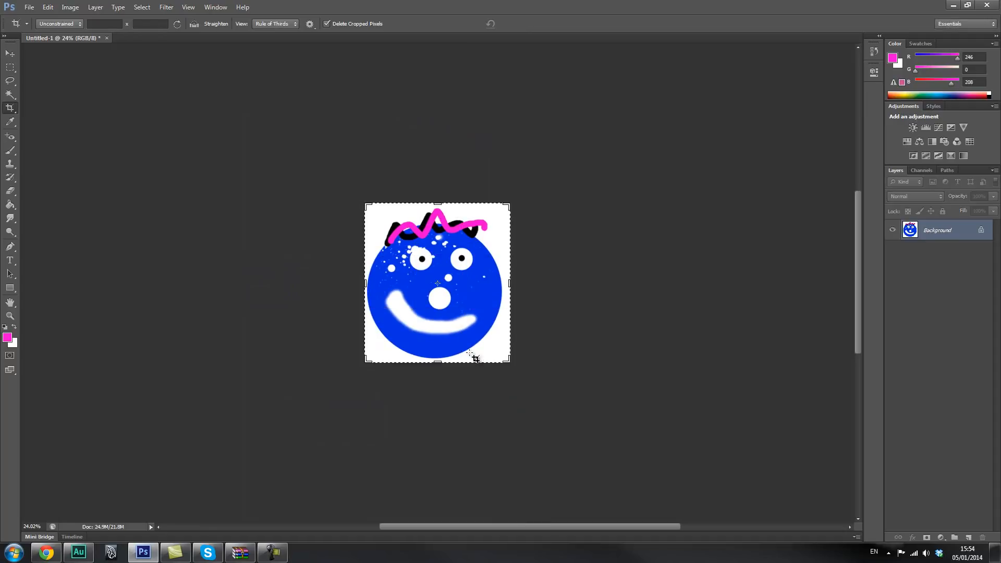
click(15, 58)
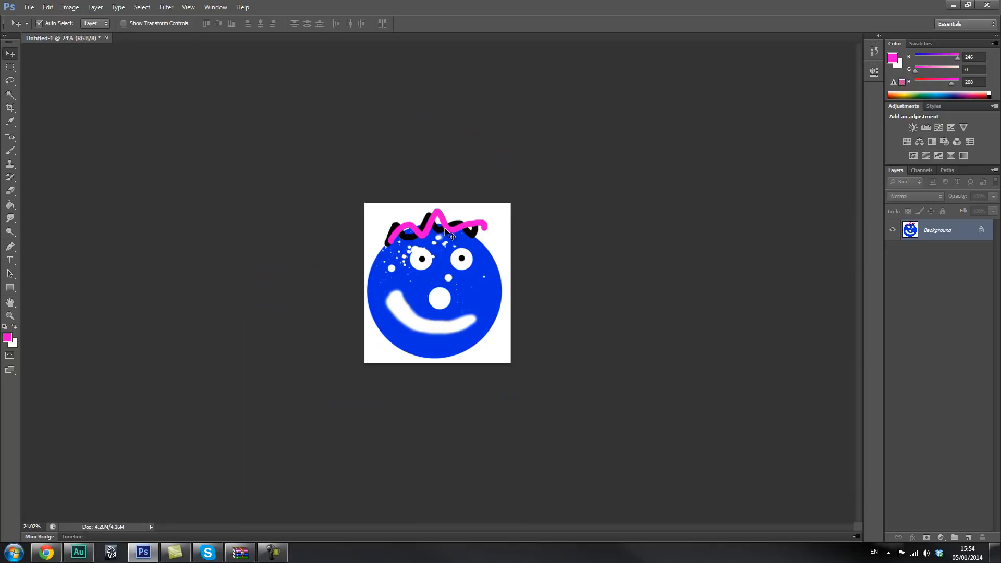
- Open the Save As dialog for the cropped face image and name the file design, keeping the Desktop location
click(29, 8)
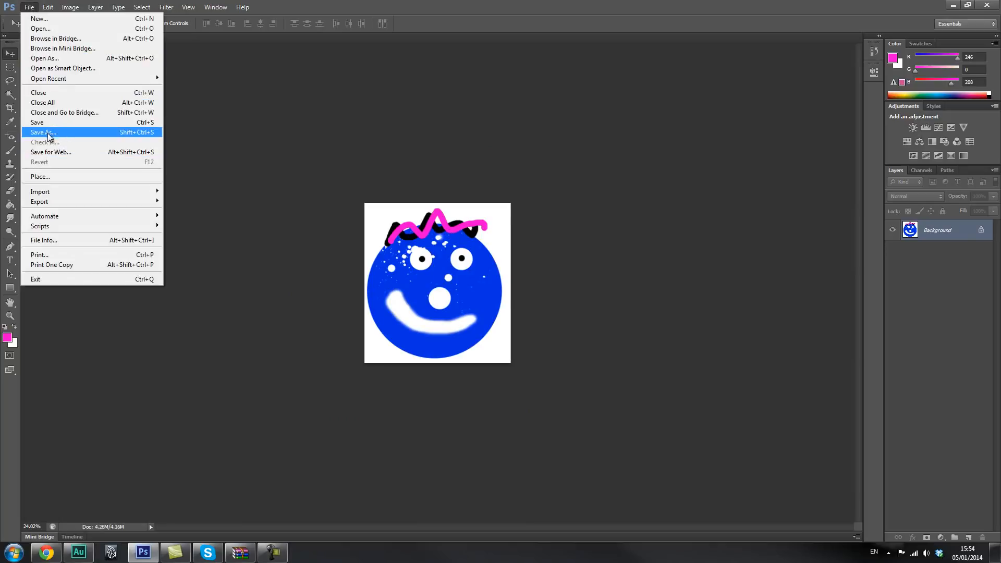
click(83, 133)
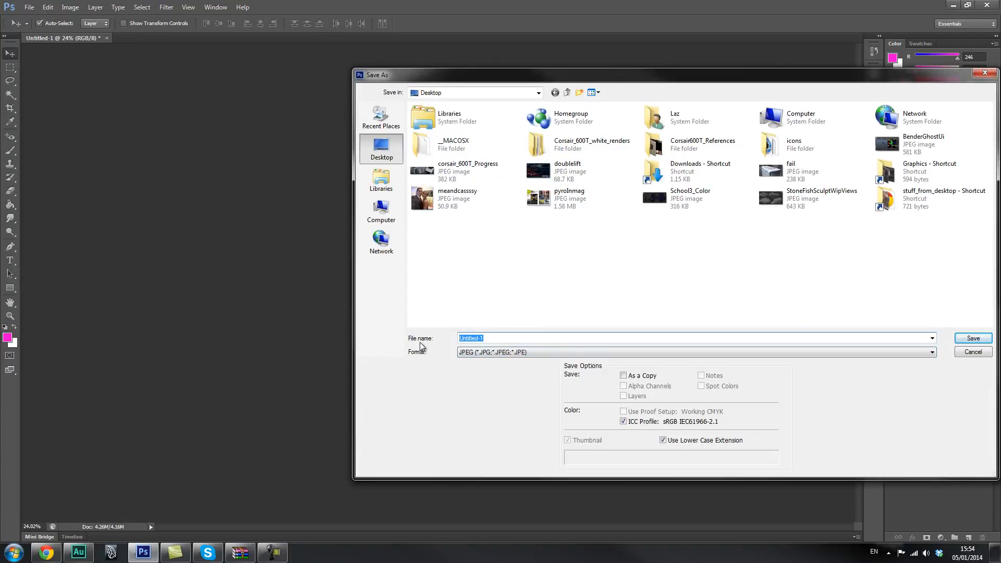
text(design)
- Set the save format to Photoshop PDF and review the list of other available file formats
click(479, 353)
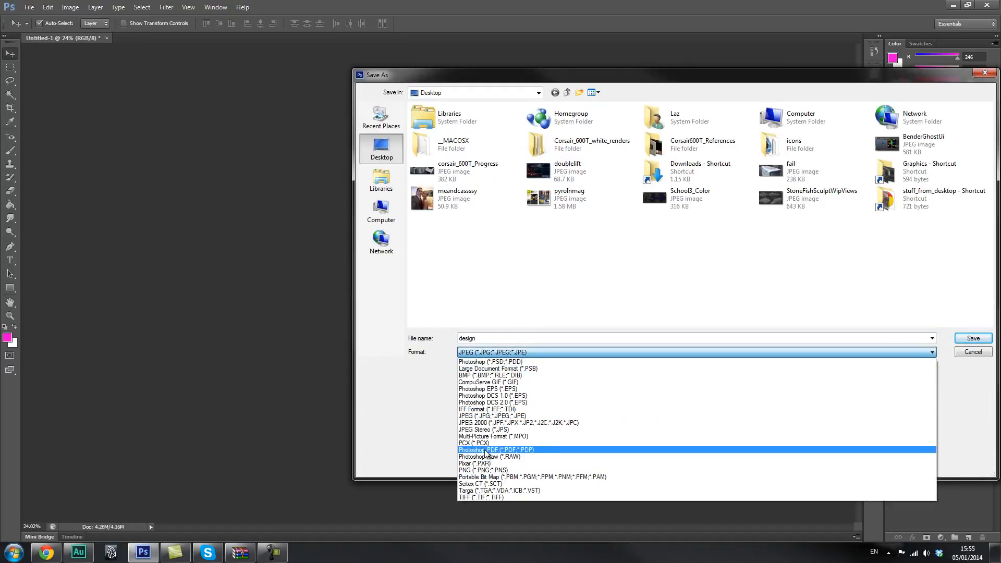
click(486, 453)
drag(488, 83, 444, 92)
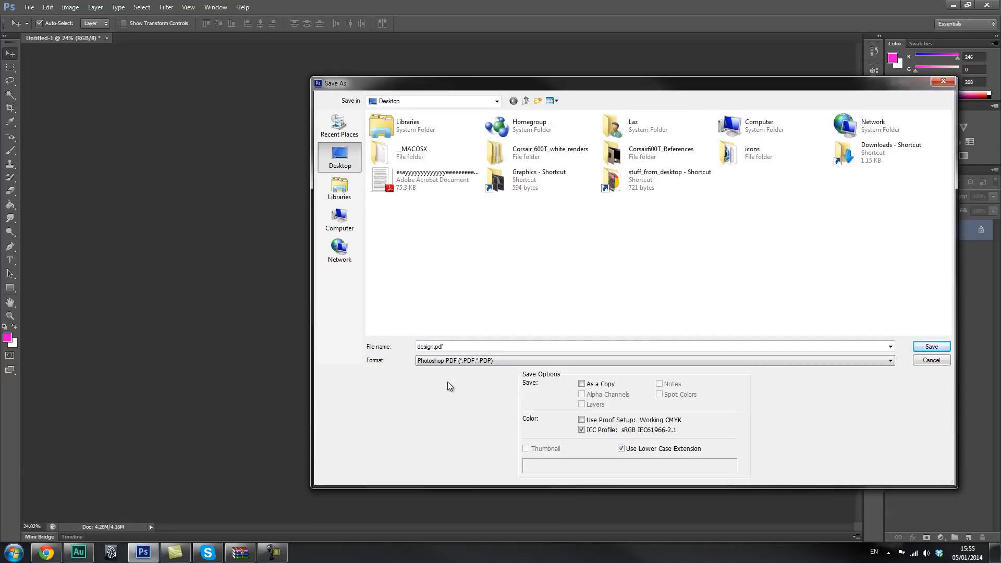
click(477, 360)
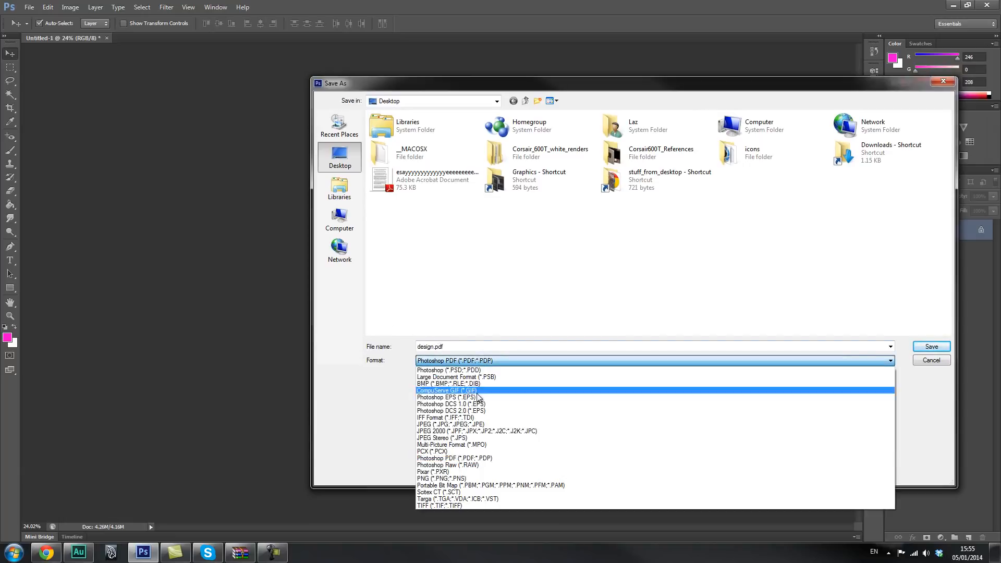
click(483, 363)
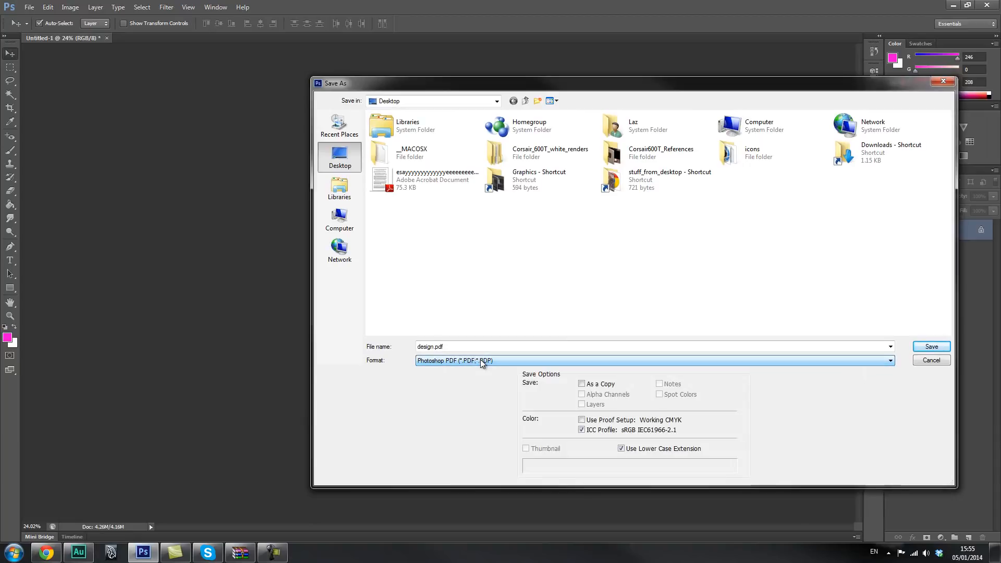
click(453, 347)
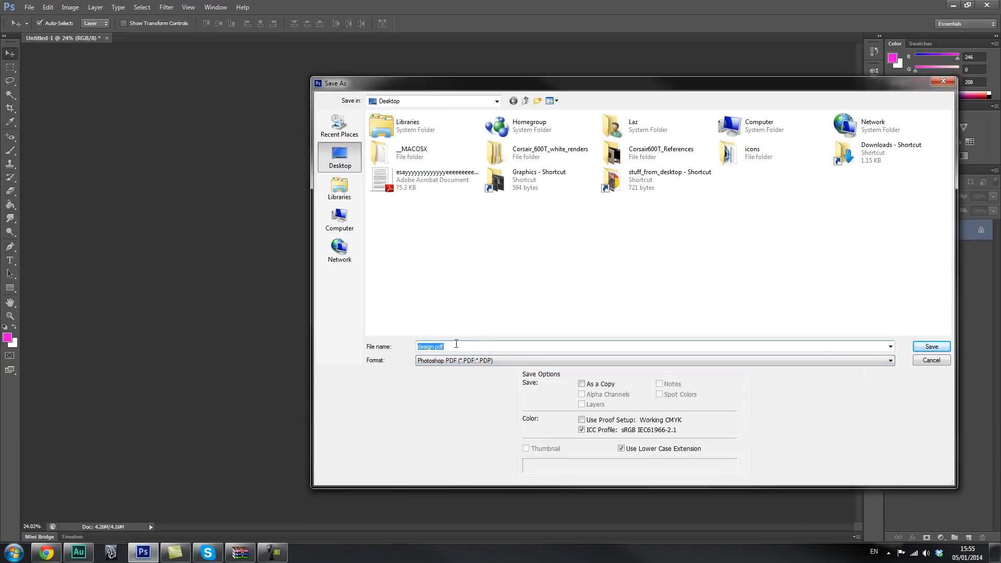
click(455, 348)
- Save the file in JPEG format and raise the JPEG image quality to 11 (Maximum)
click(457, 360)
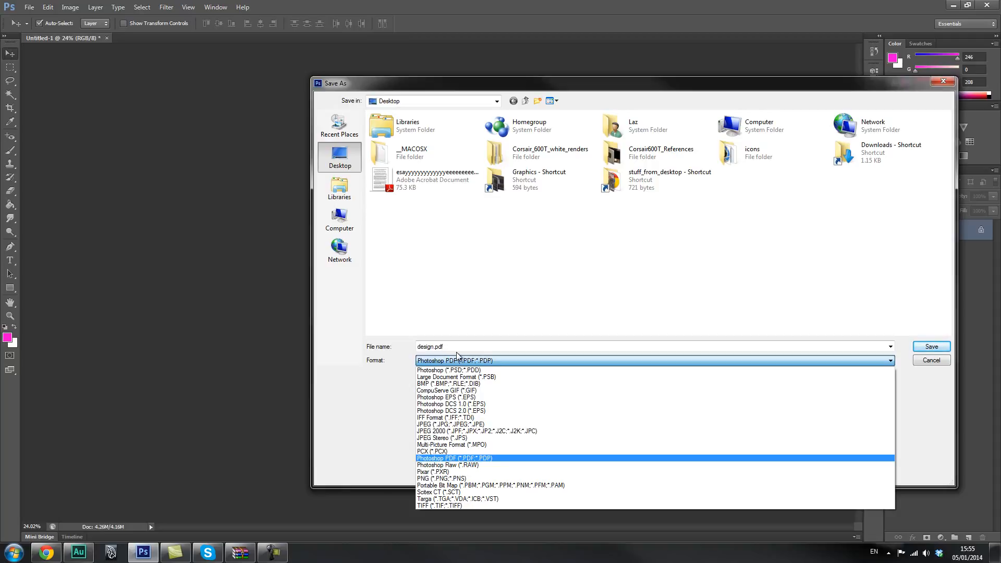
click(444, 426)
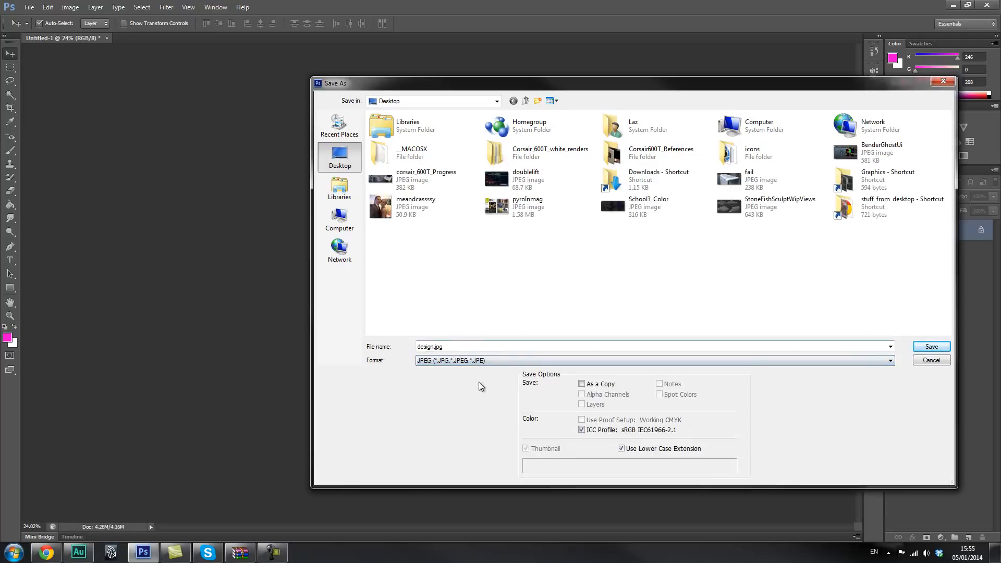
click(931, 347)
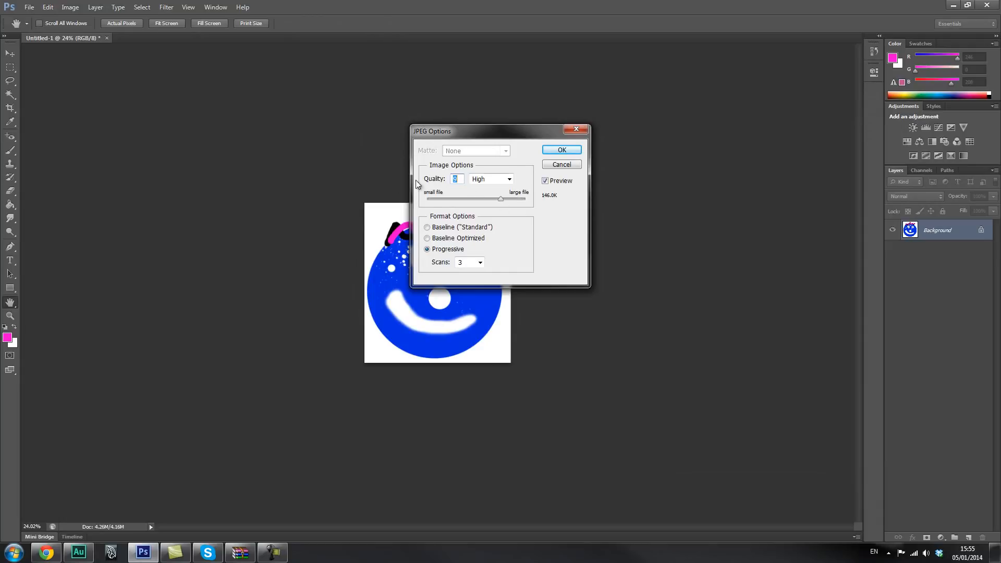
drag(504, 198, 519, 199)
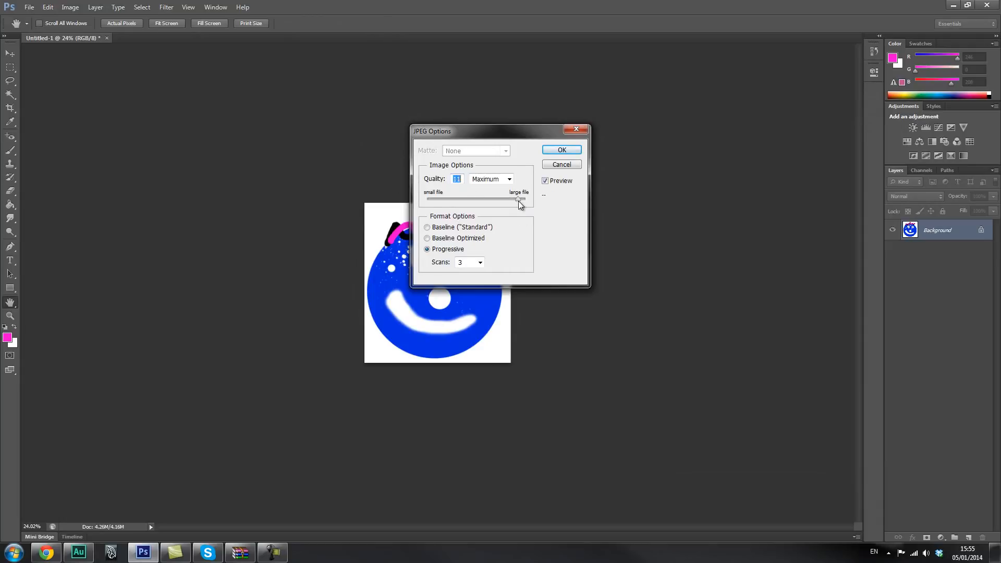